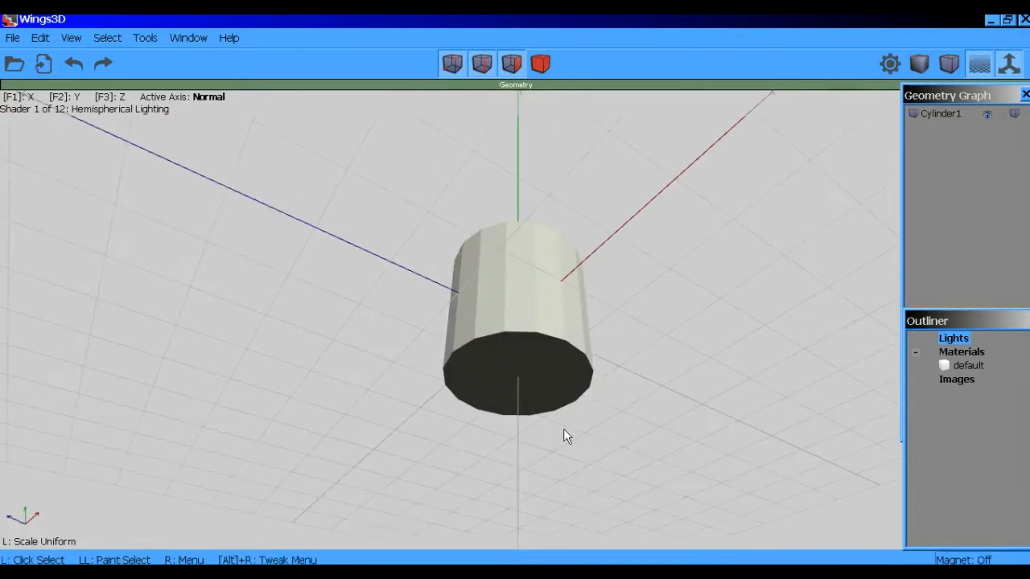
Rotate the cylinder's bottom face 30 degrees about the X axis.
click(517, 364)
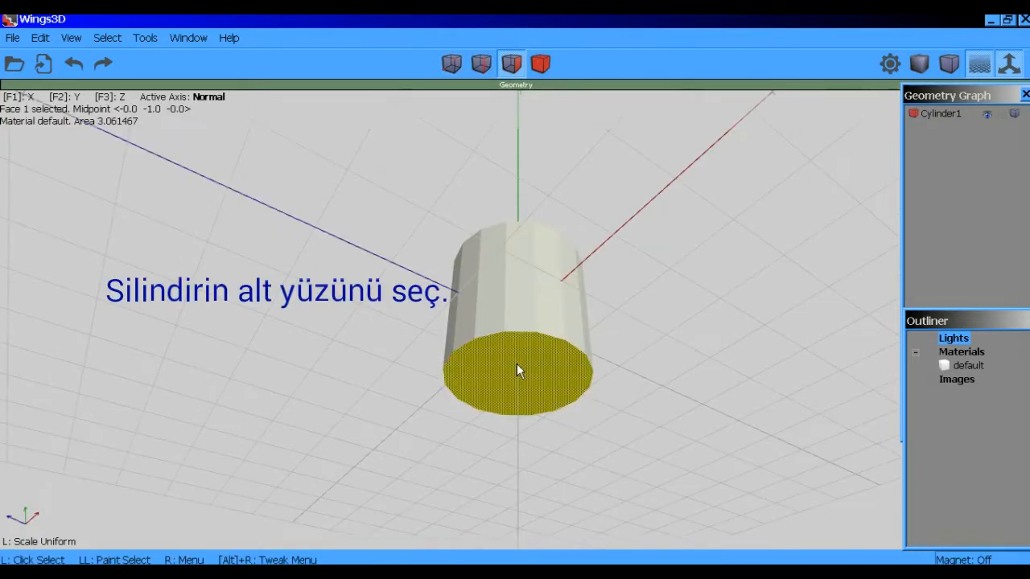
right_click(547, 366)
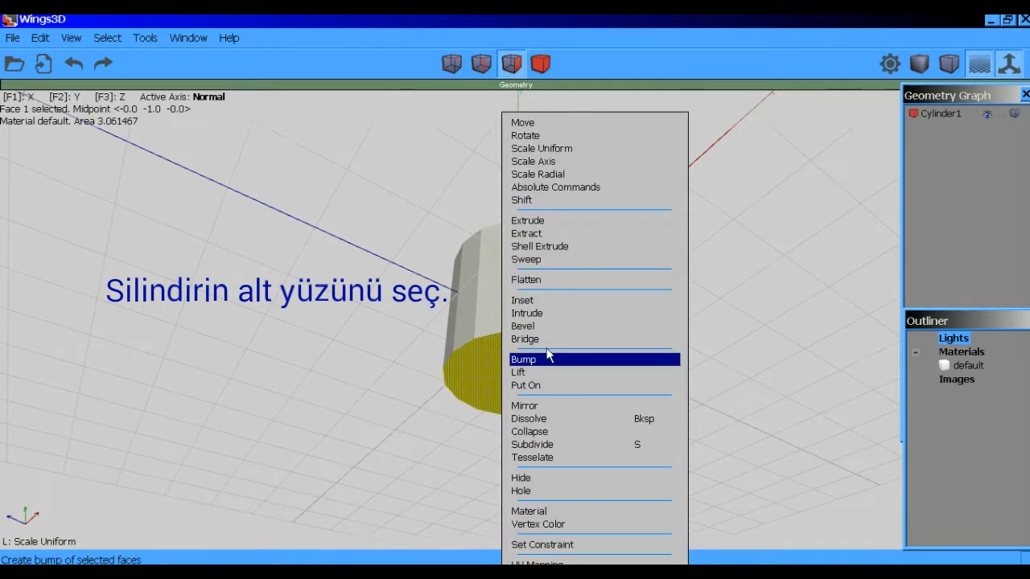
click(528, 137)
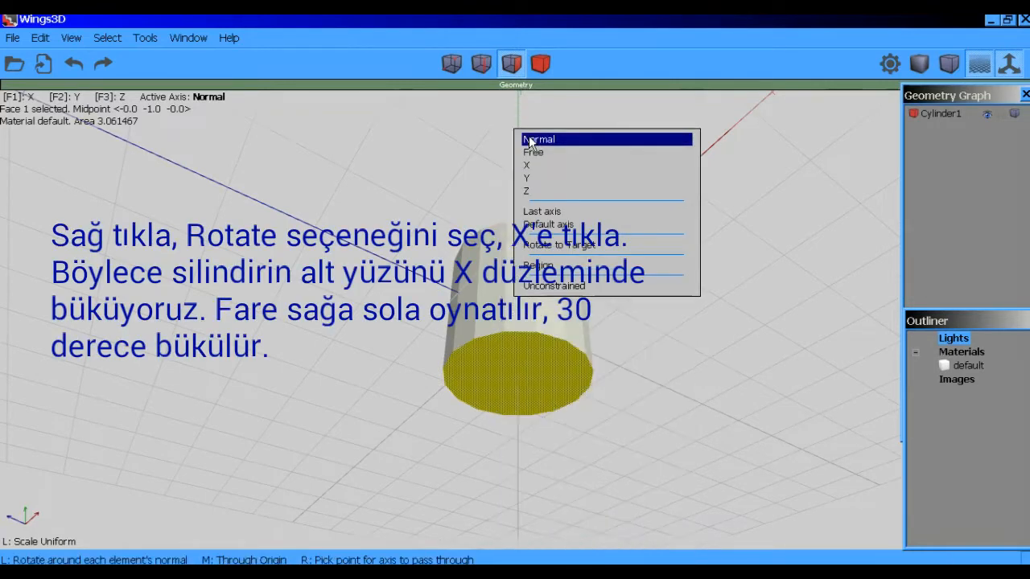
click(542, 165)
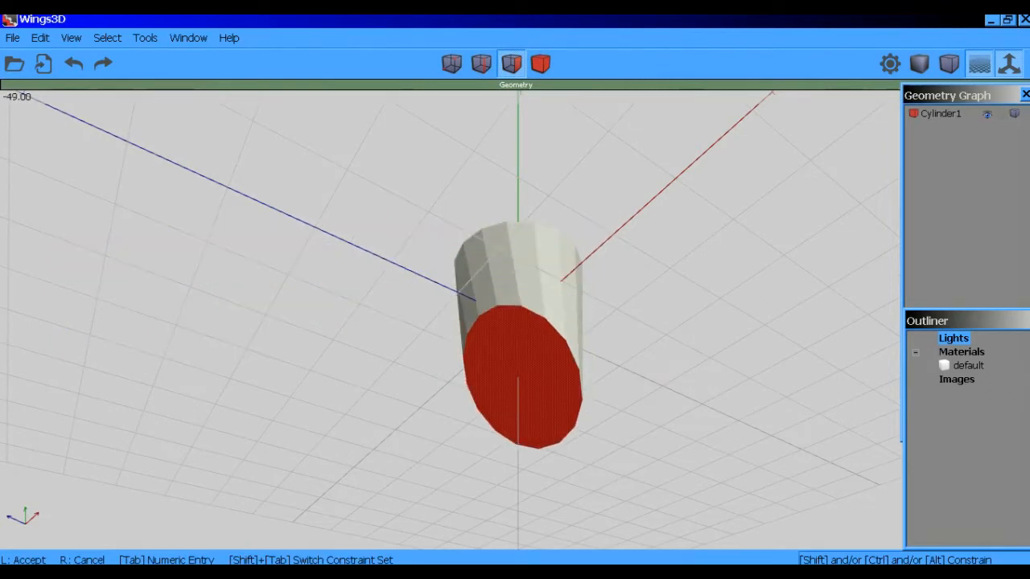
click(655, 319)
middle_drag(655, 319, 572, 320)
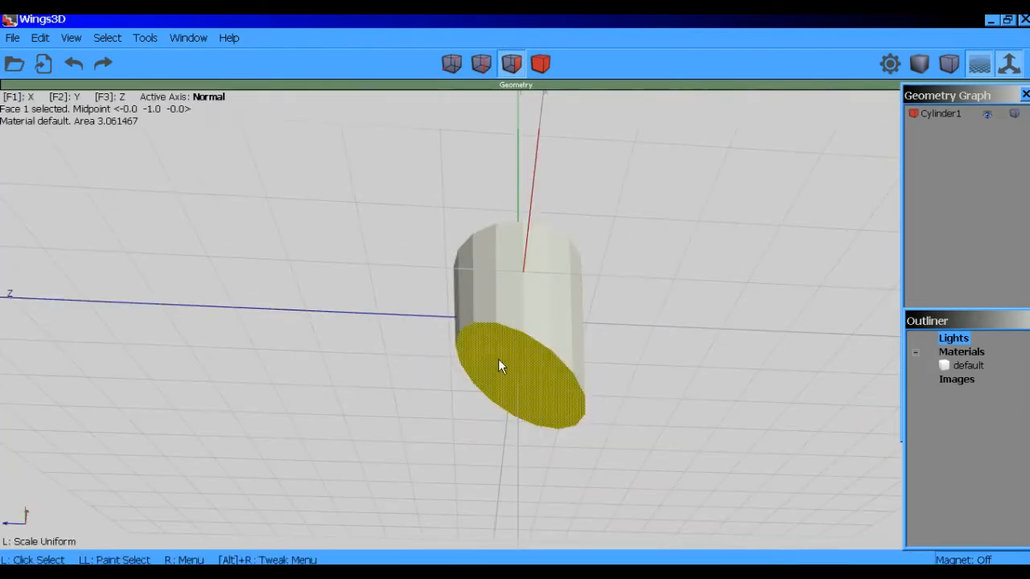
Bump the tilted bottom face outward by 0.6.
right_click(520, 367)
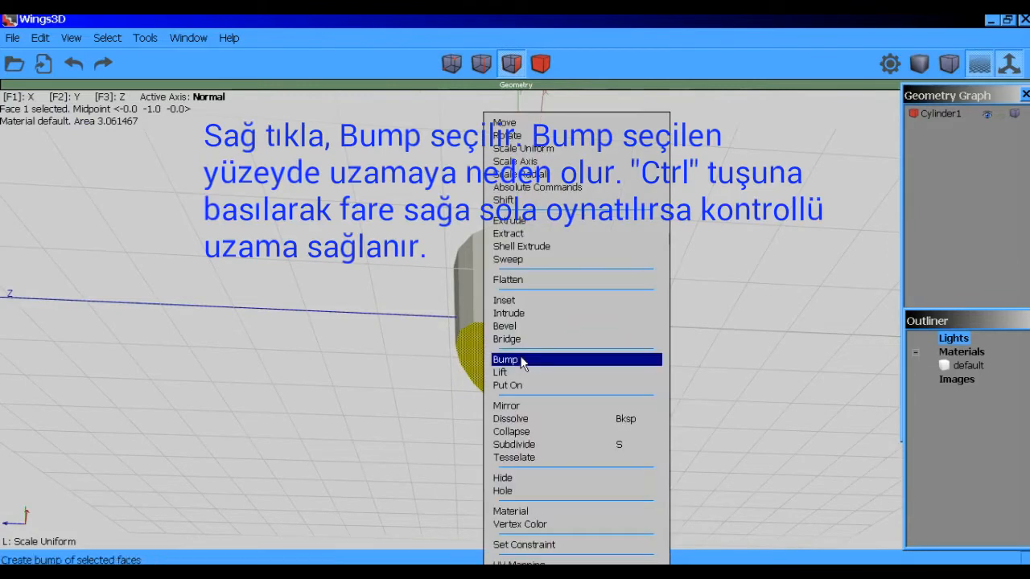
click(522, 361)
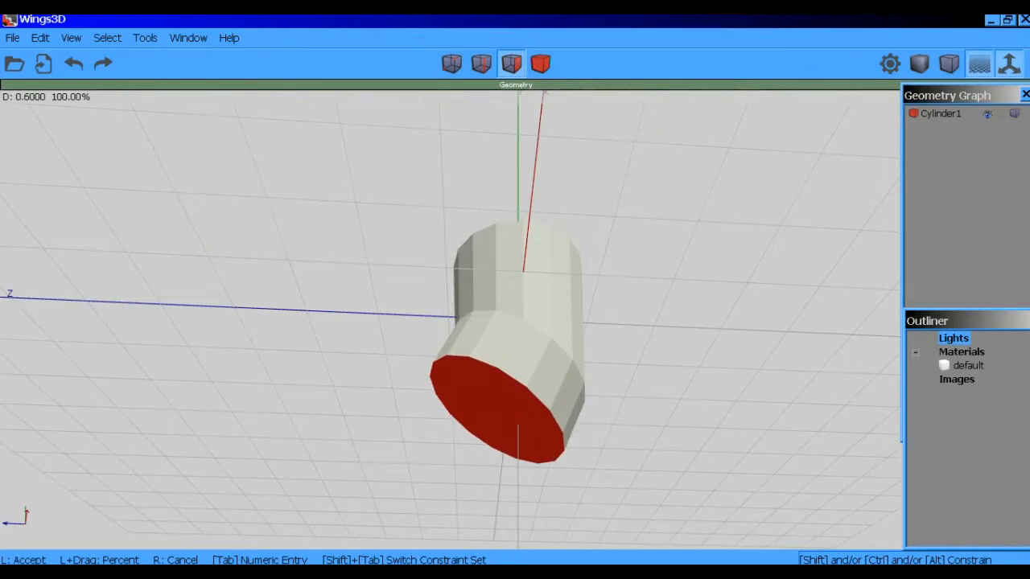
click(726, 319)
middle_drag(726, 318, 450, 409)
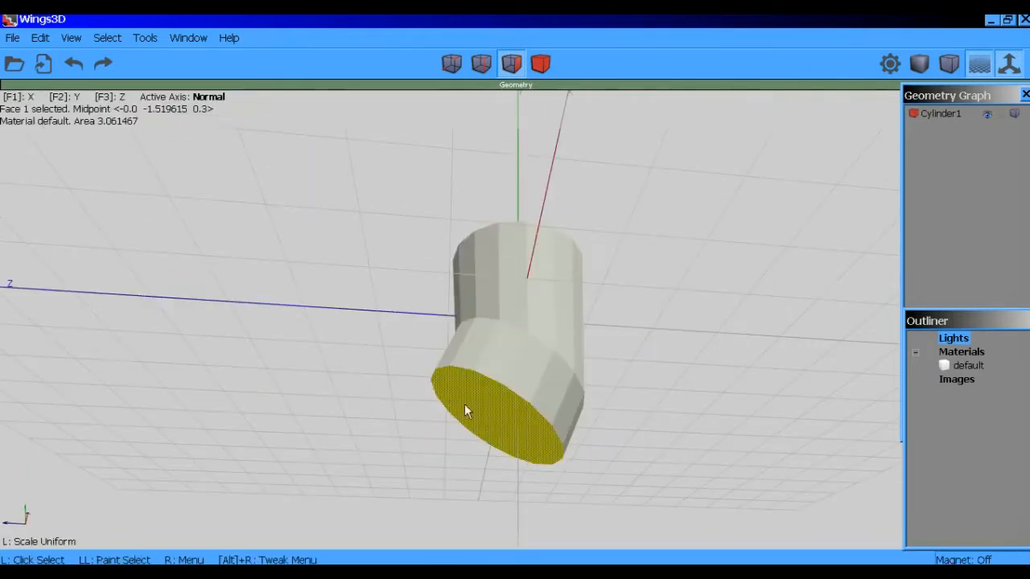
Rotate the end face of the first bumped section 20 degrees about the X axis.
right_click(464, 404)
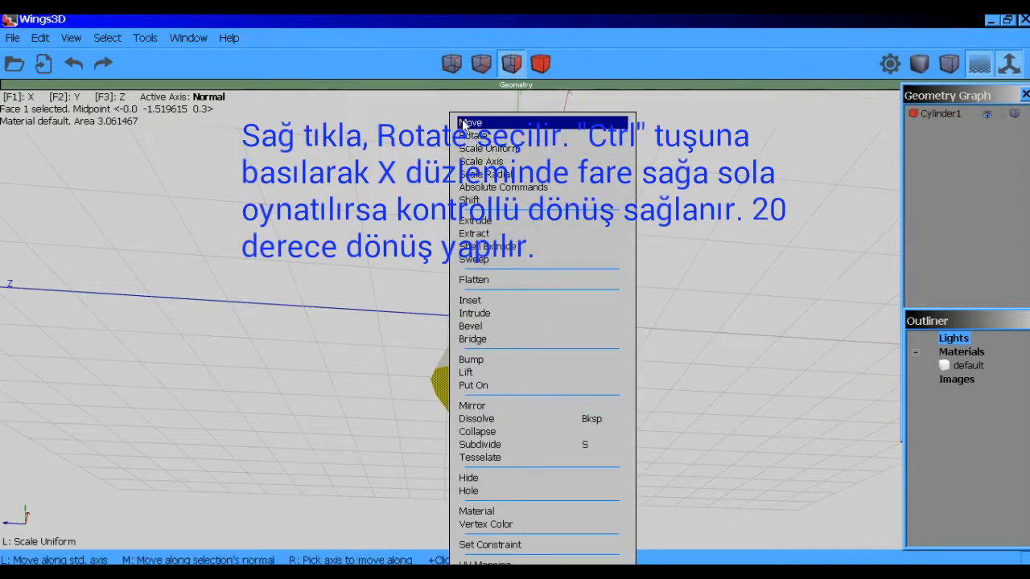
click(473, 136)
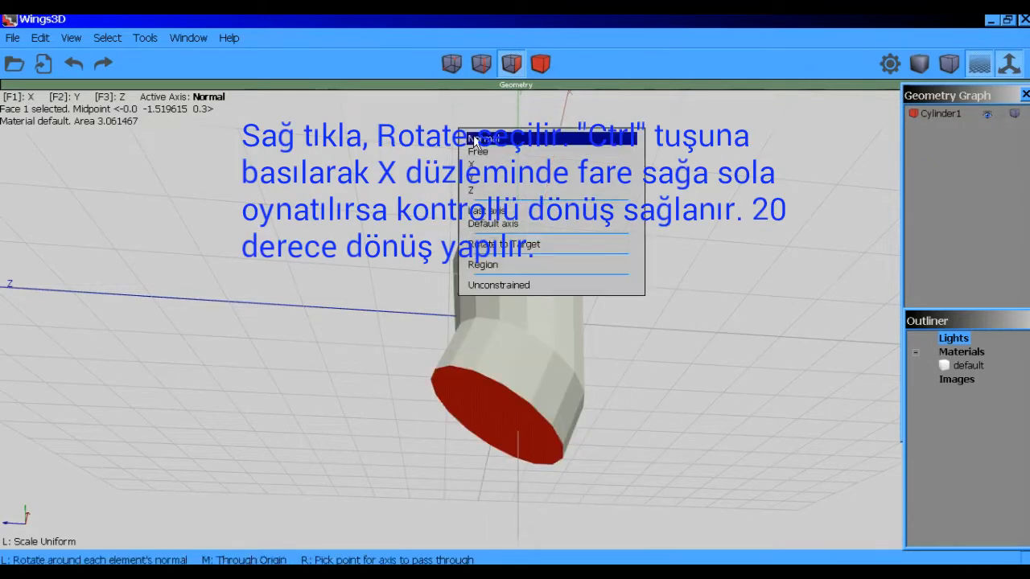
click(478, 149)
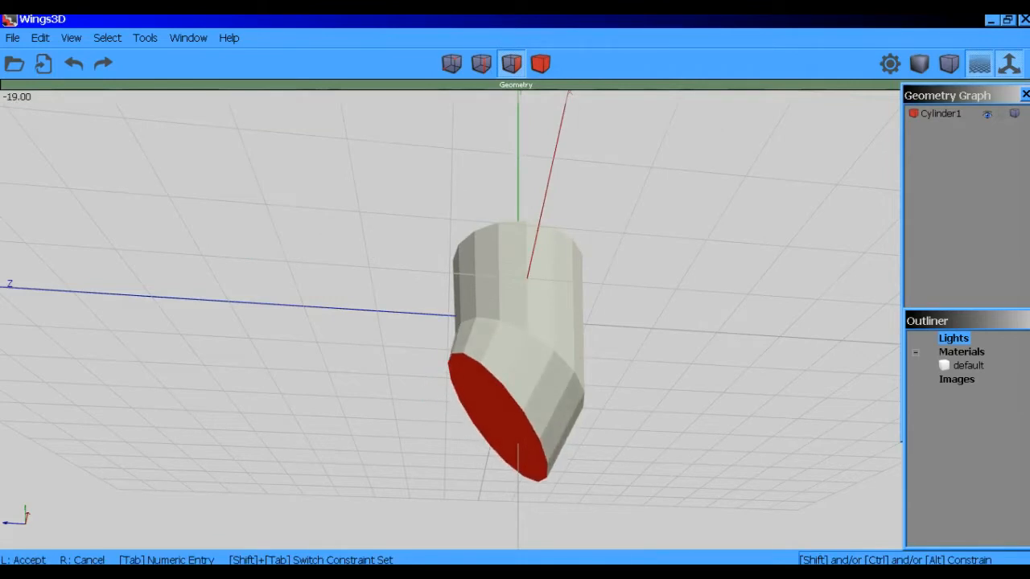
click(484, 169)
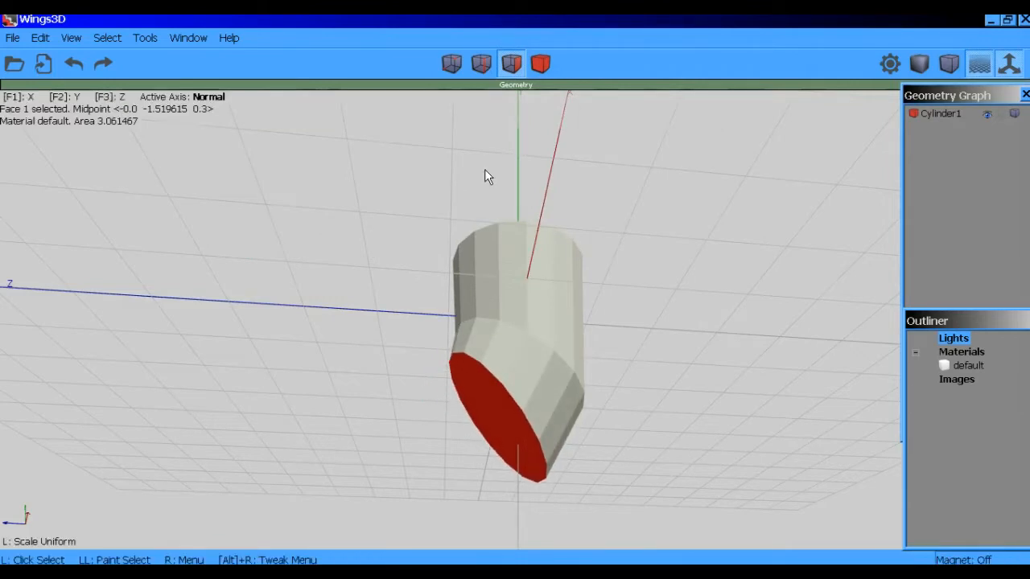
Bump the rotated end face outward by 0.5 to add a second bend section.
right_click(481, 403)
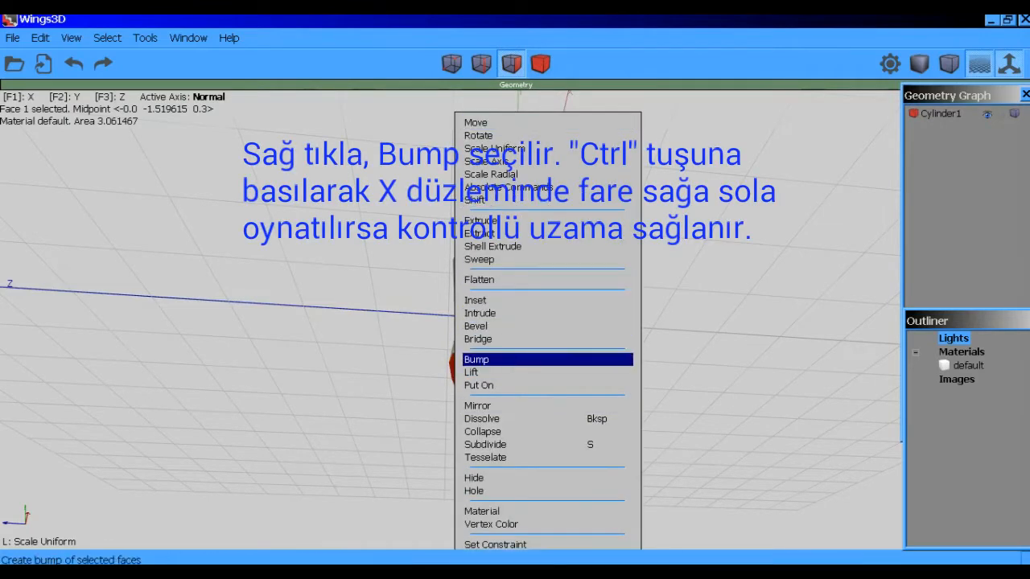
click(513, 358)
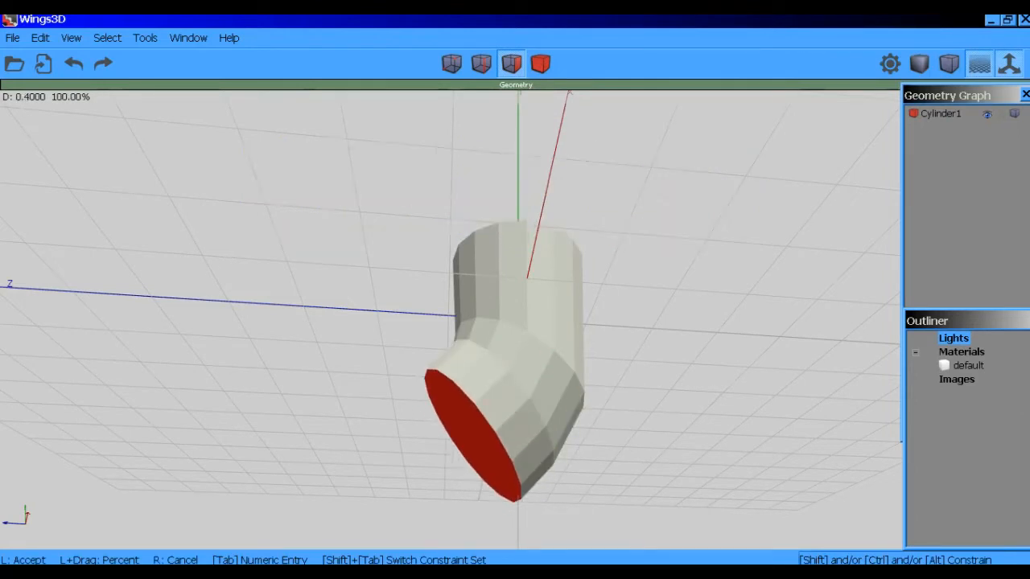
click(513, 358)
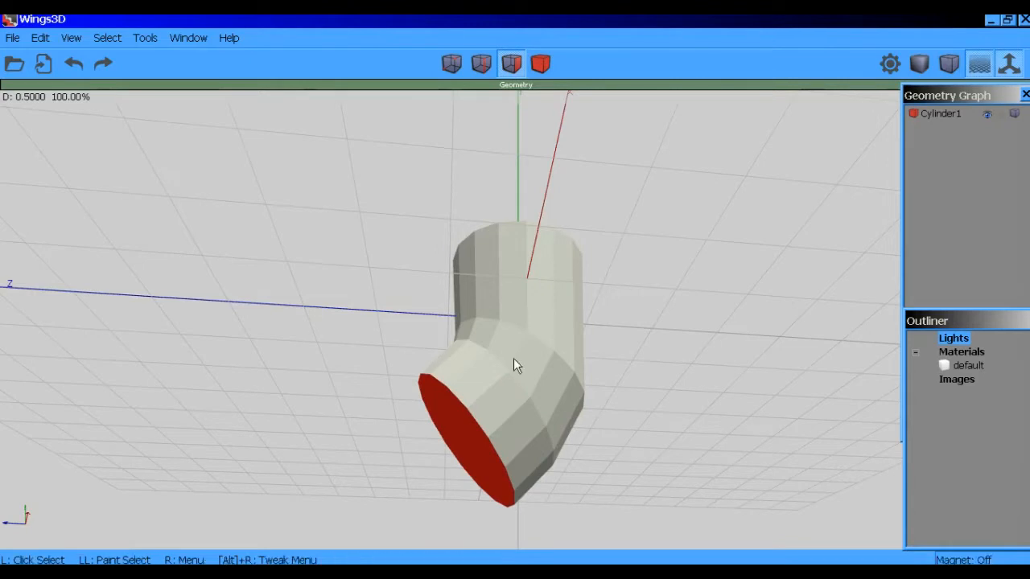
Rotate the end face of the second bend section 20 degrees about the X axis.
right_click(457, 425)
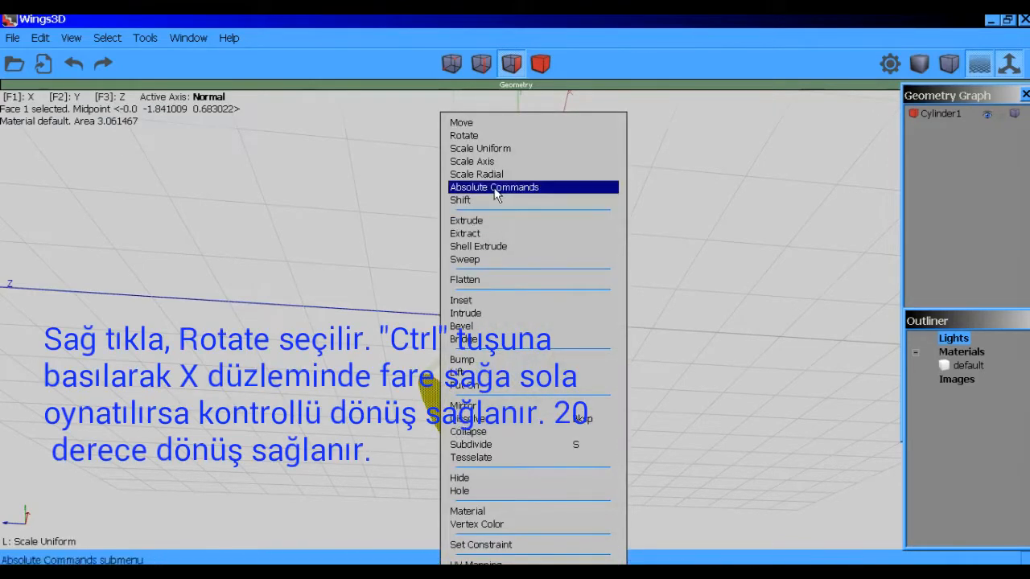
click(478, 137)
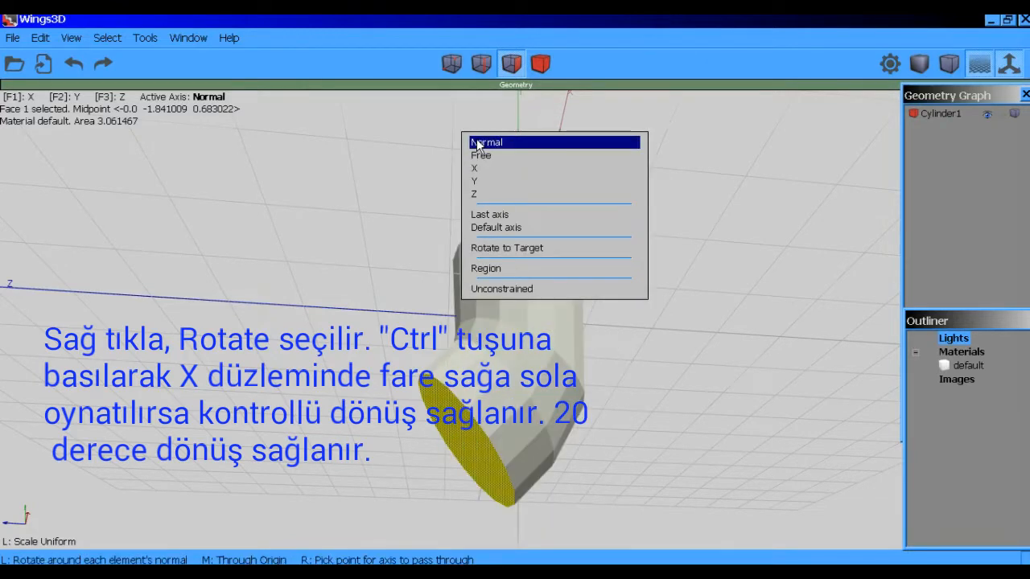
click(483, 168)
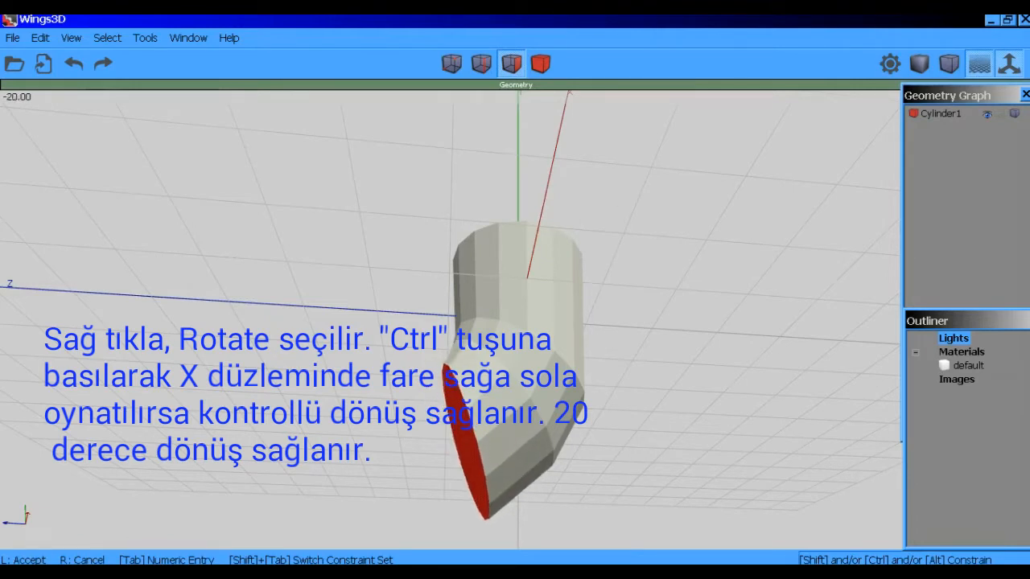
click(485, 165)
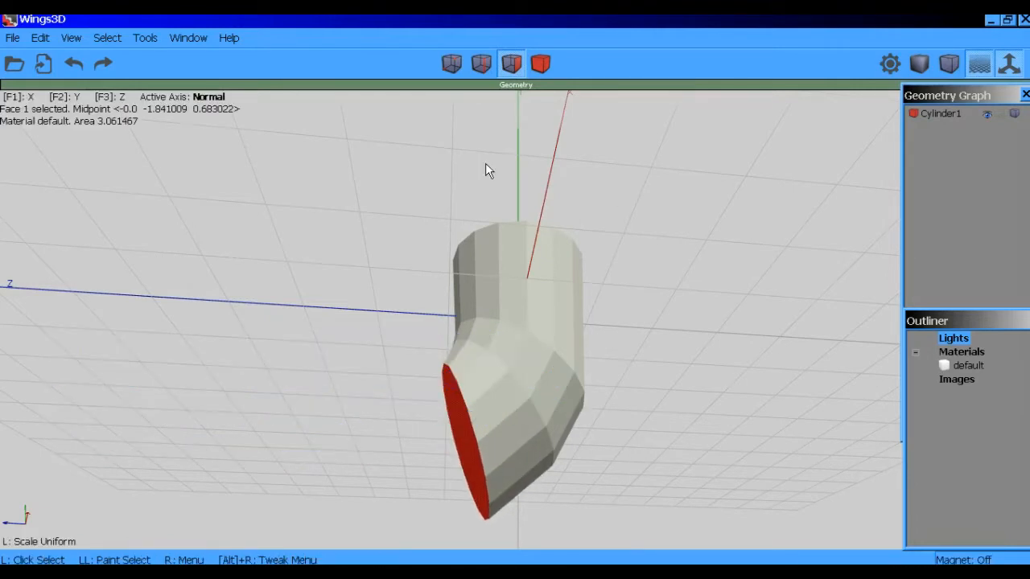
Bump the end face outward by 0.7 to add a third bend section.
right_click(463, 420)
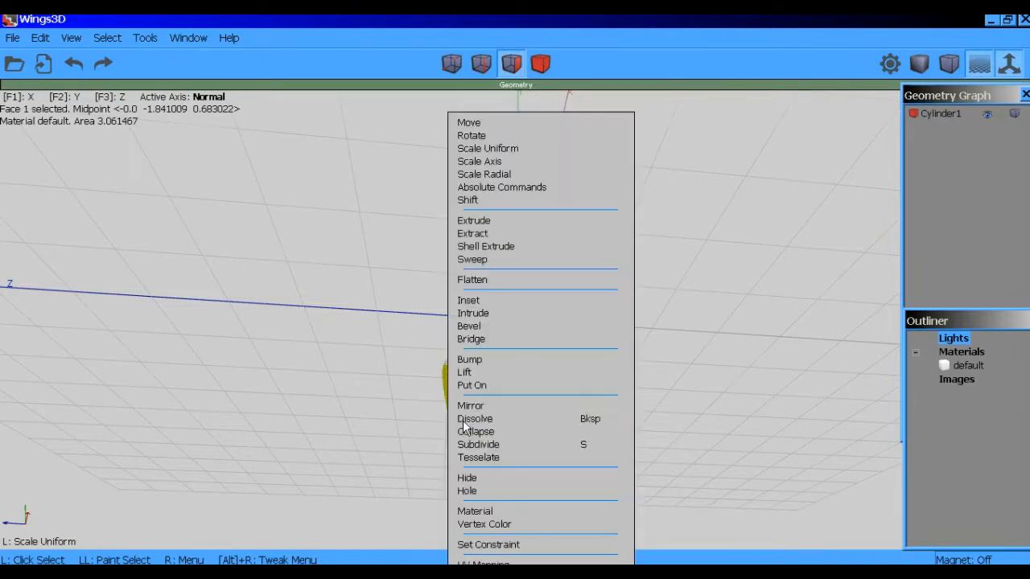
click(482, 360)
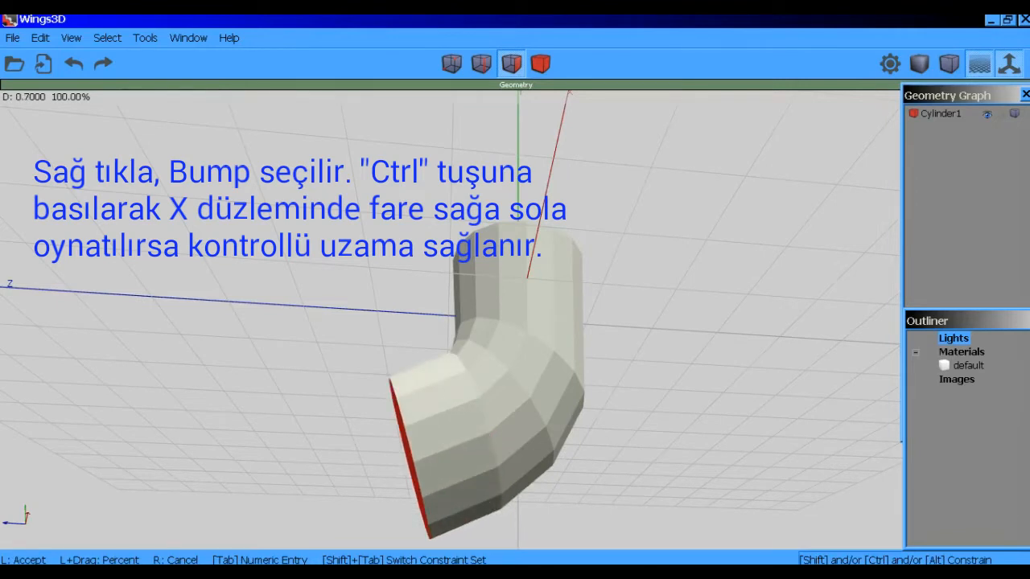
click(482, 356)
middle_drag(300, 441, 338, 434)
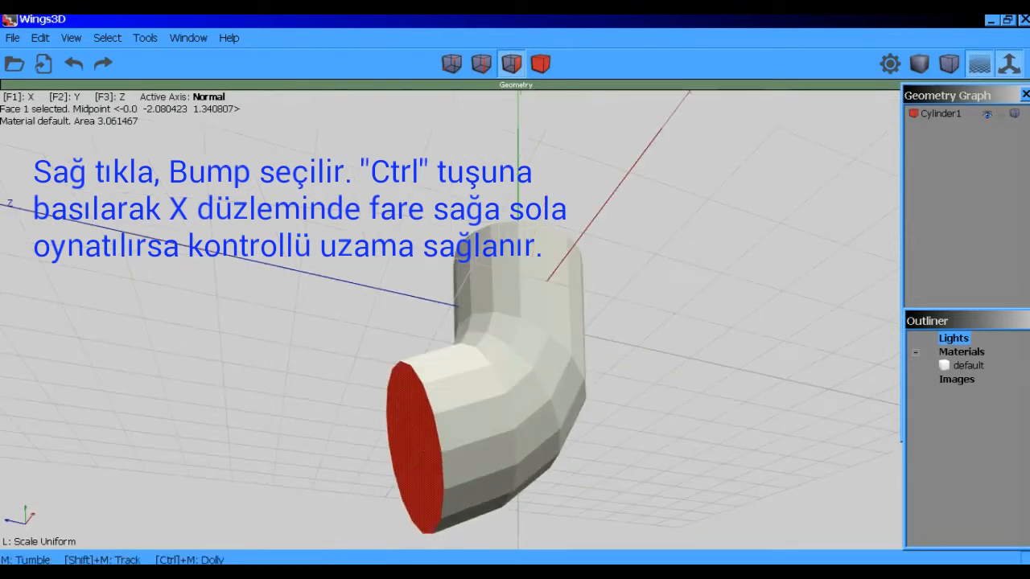
Rotate the end face of the third bend section about 17 degrees around the X axis, making it nearly vertical.
right_click(426, 407)
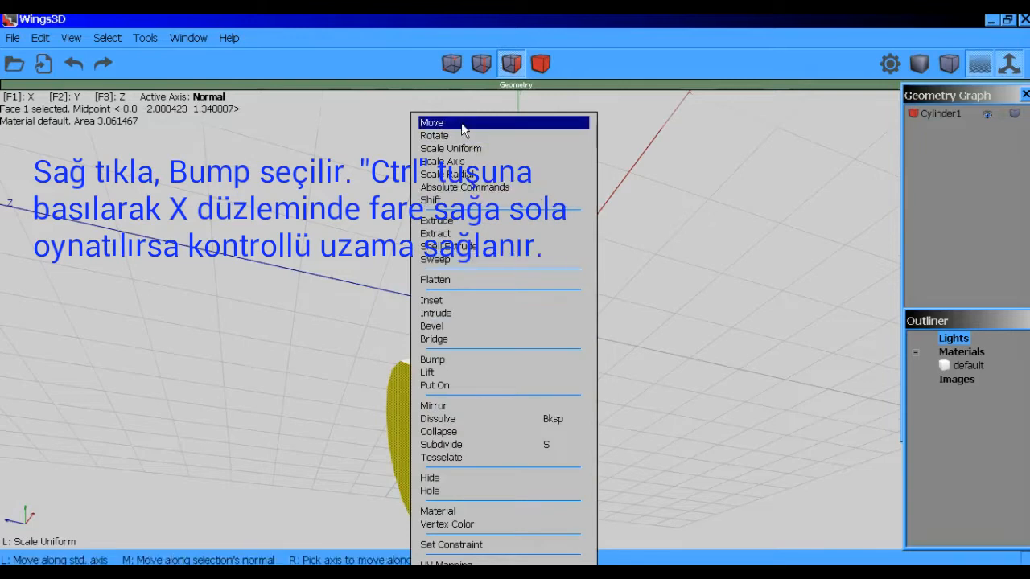
click(444, 136)
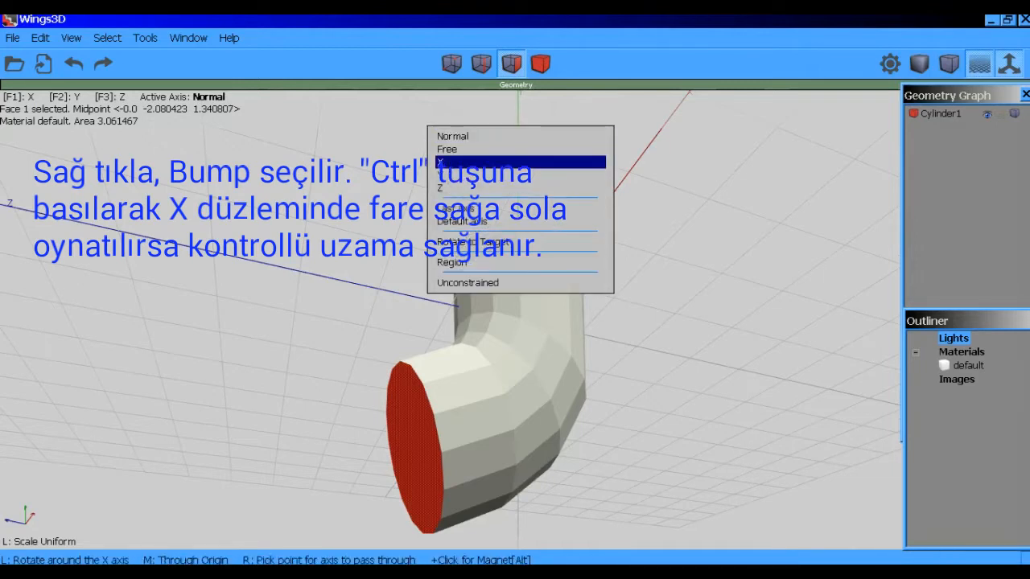
click(439, 161)
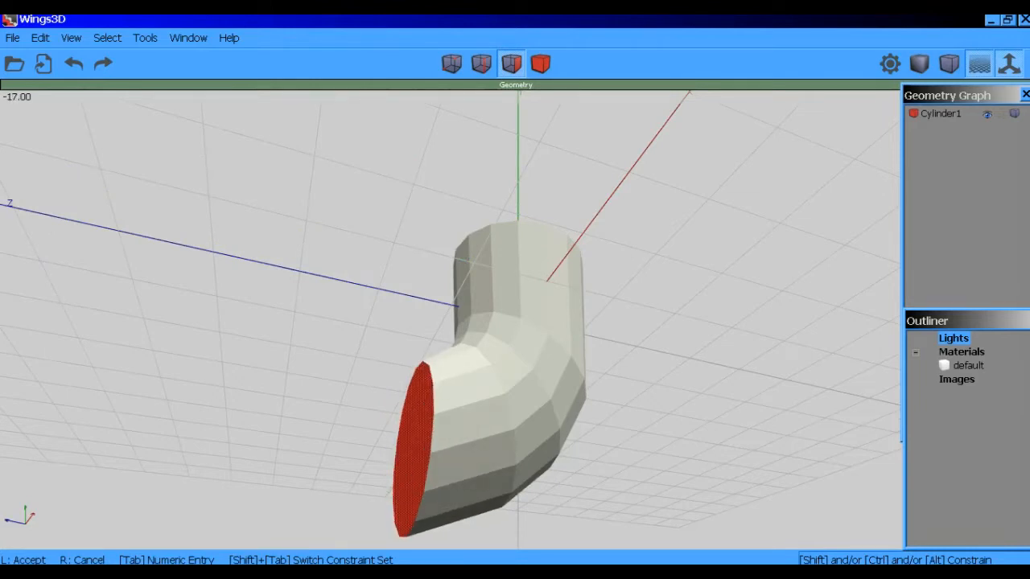
click(449, 161)
middle_drag(449, 160, 747, 340)
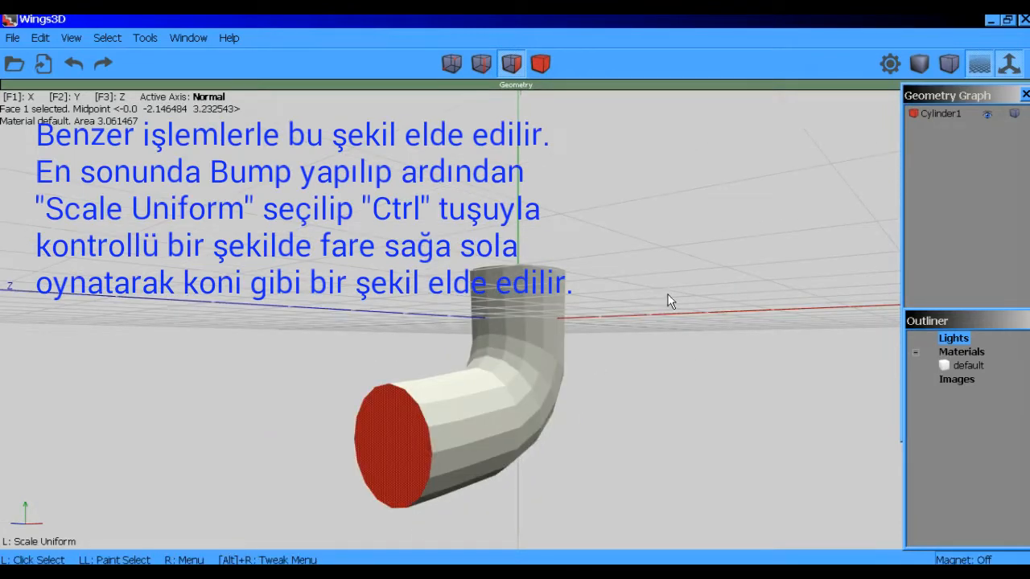
Scale the bent tube's end face uniformly to about 30% for a cone-like tip, and clear the selection.
right_click(423, 282)
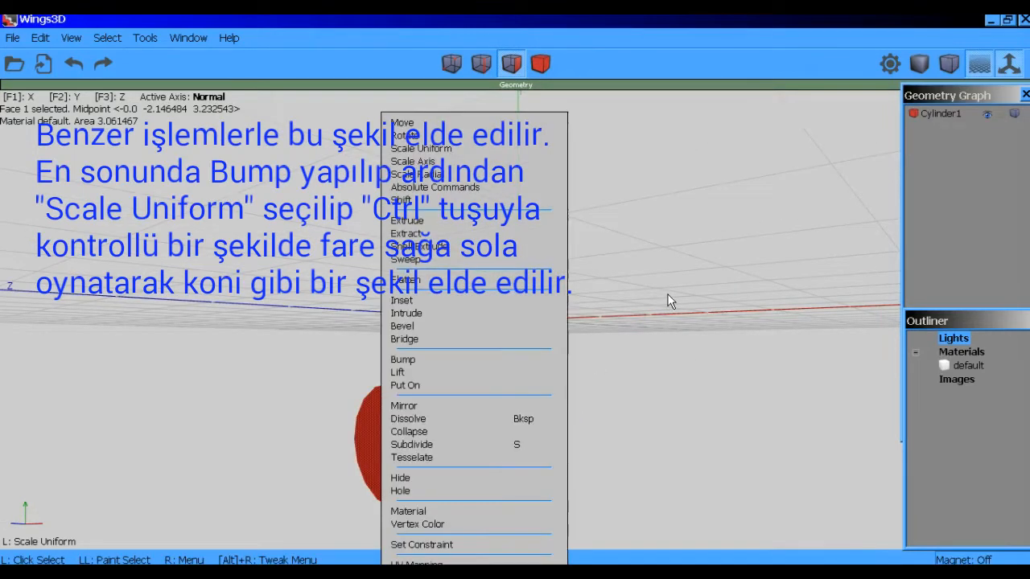
click(440, 153)
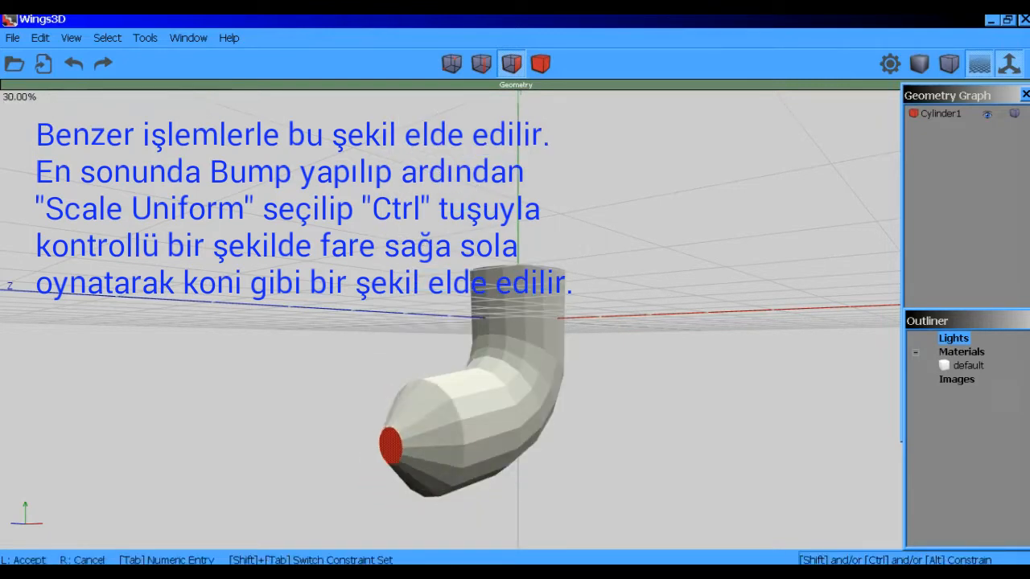
click(479, 183)
middle_drag(707, 239, 564, 283)
key(space)
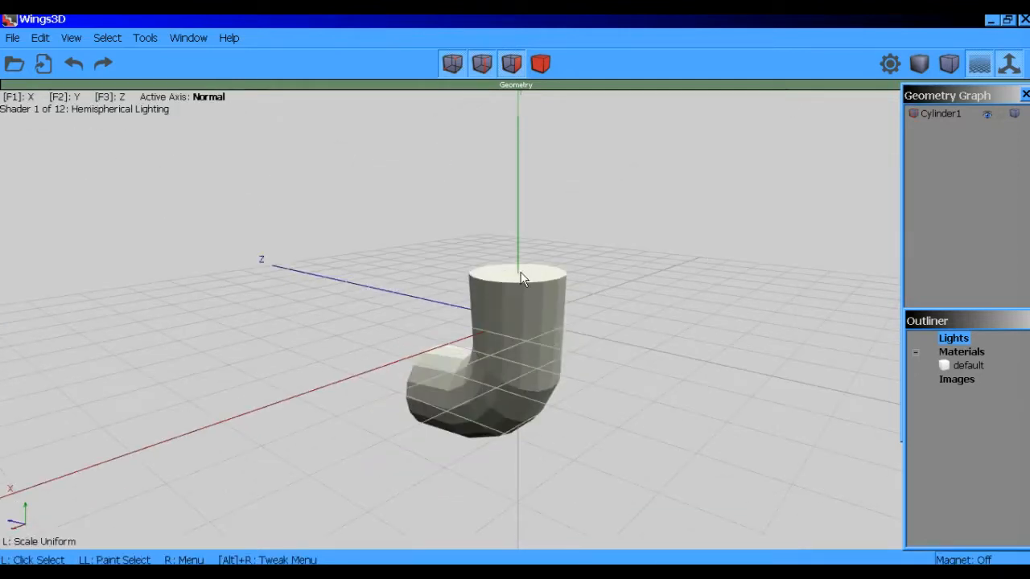
Bump the cylinder's top face by 0.4, scale it down uniformly into a cone-like taper, and clear the selection.
click(520, 279)
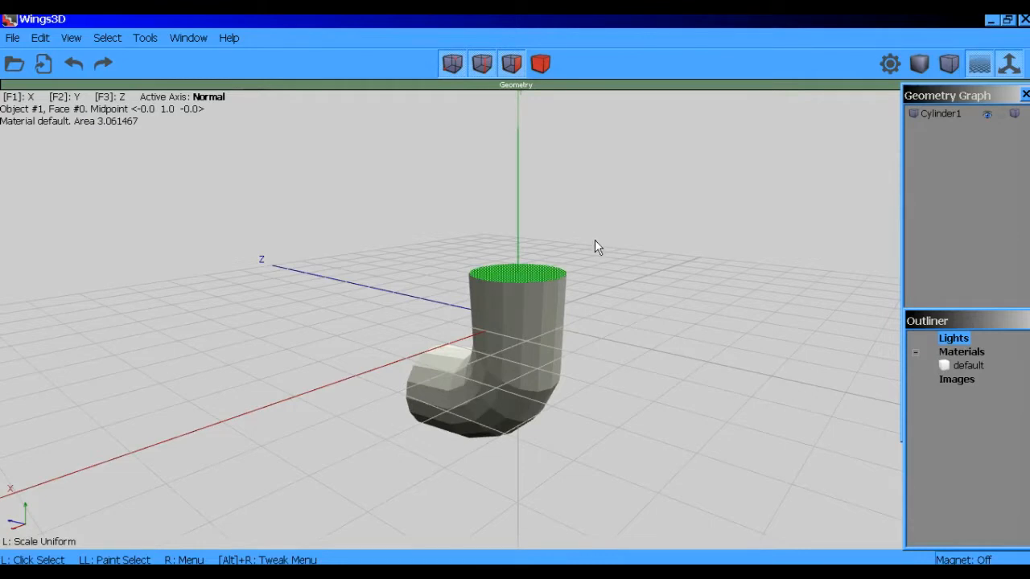
click(521, 279)
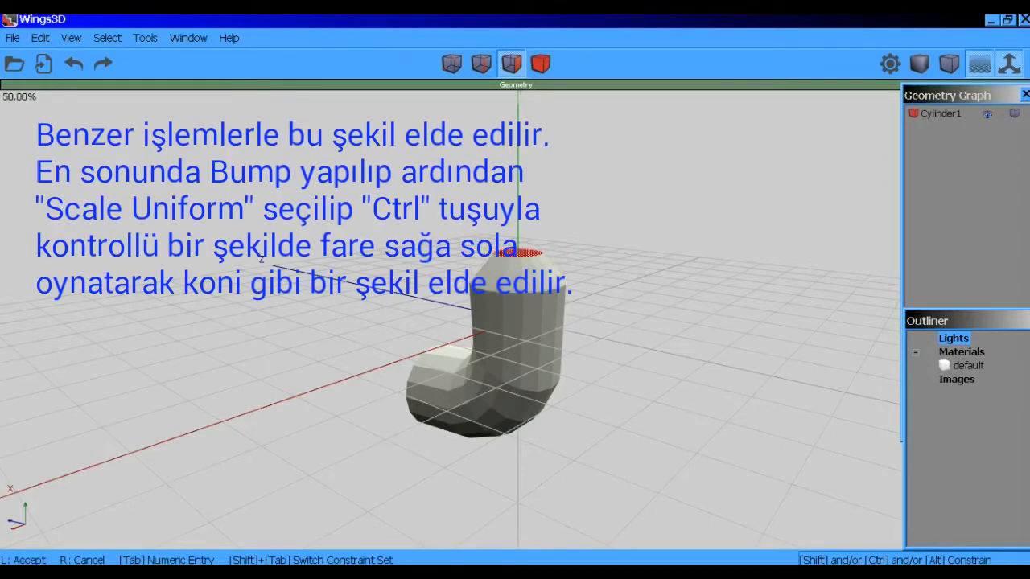
click(621, 165)
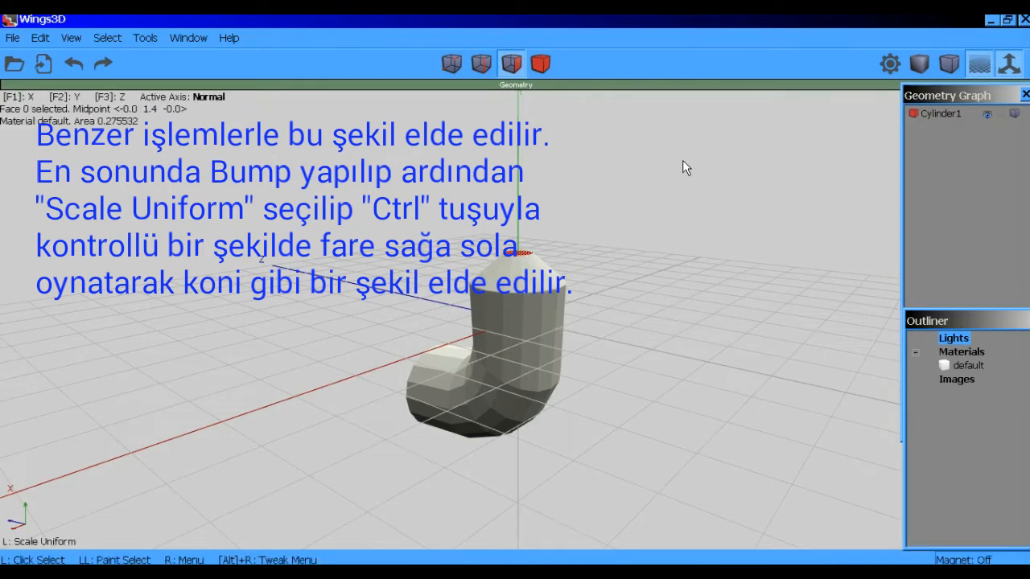
key(space)
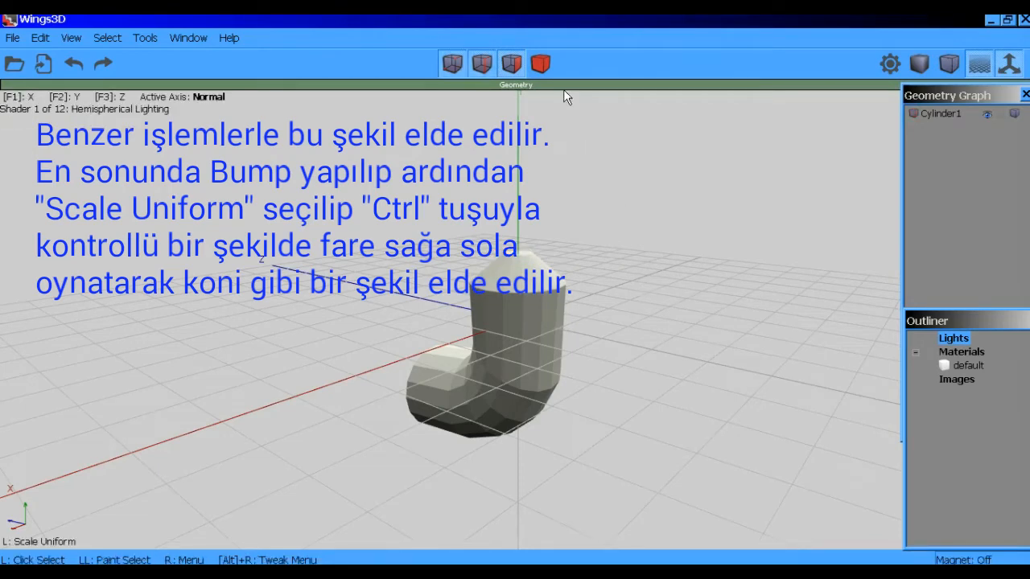
Select the whole bent tube as a body and start UV mapping on it.
click(541, 65)
click(519, 334)
click(520, 334)
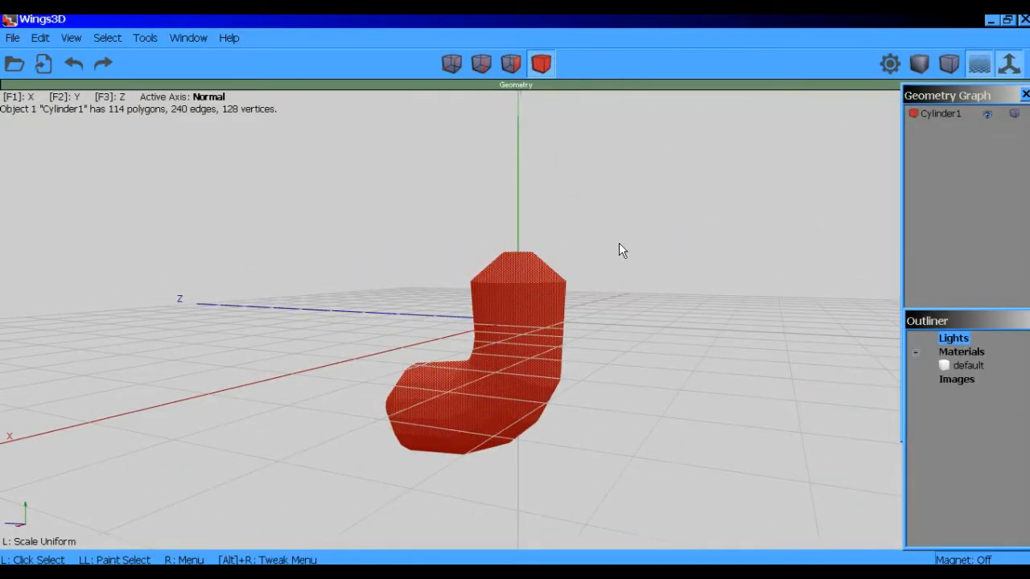
right_click(620, 245)
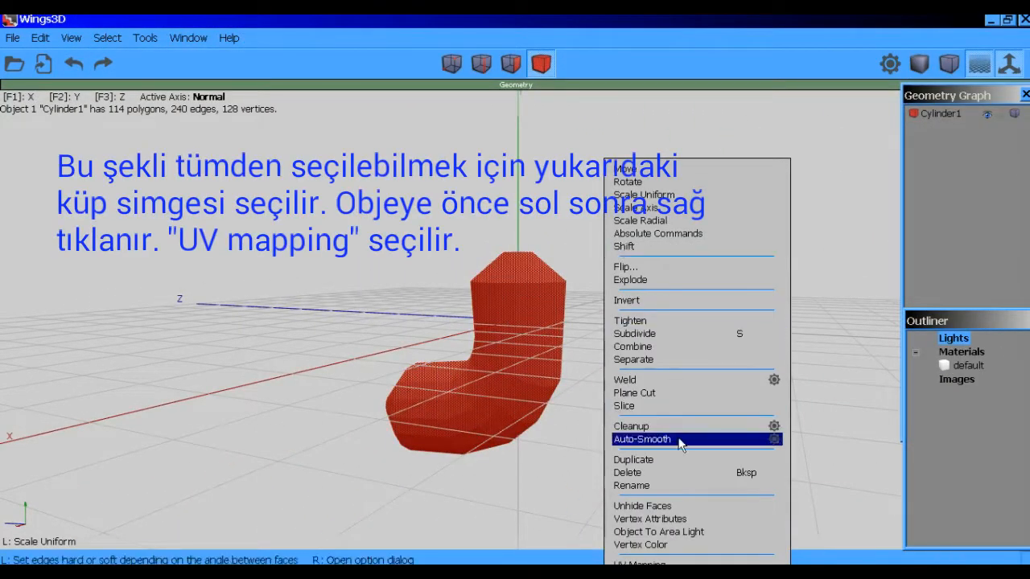
click(642, 563)
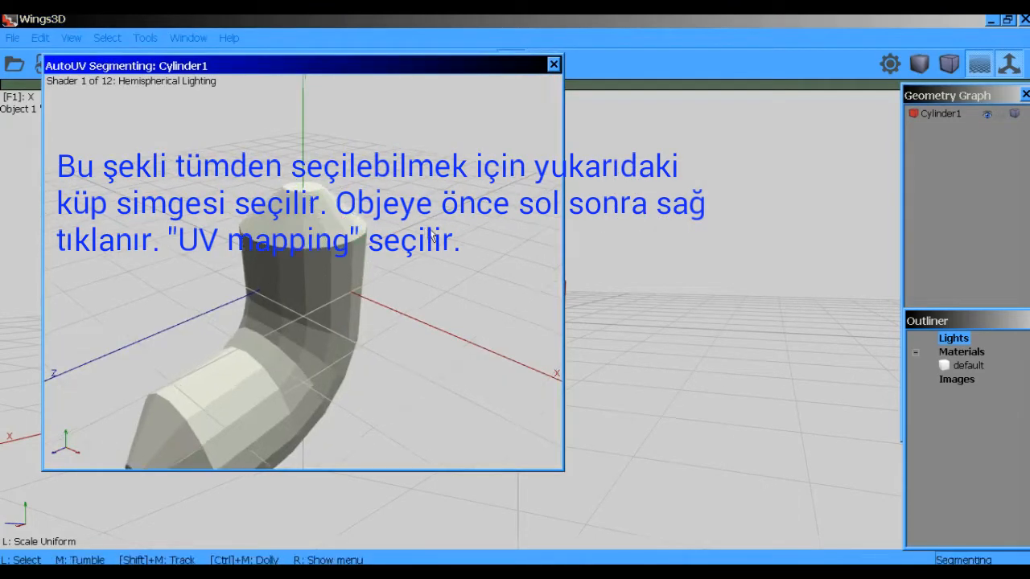
Select all edges of the tube in the AutoUV segmenting window and mark them for cut.
click(418, 161)
drag(418, 161, 179, 466)
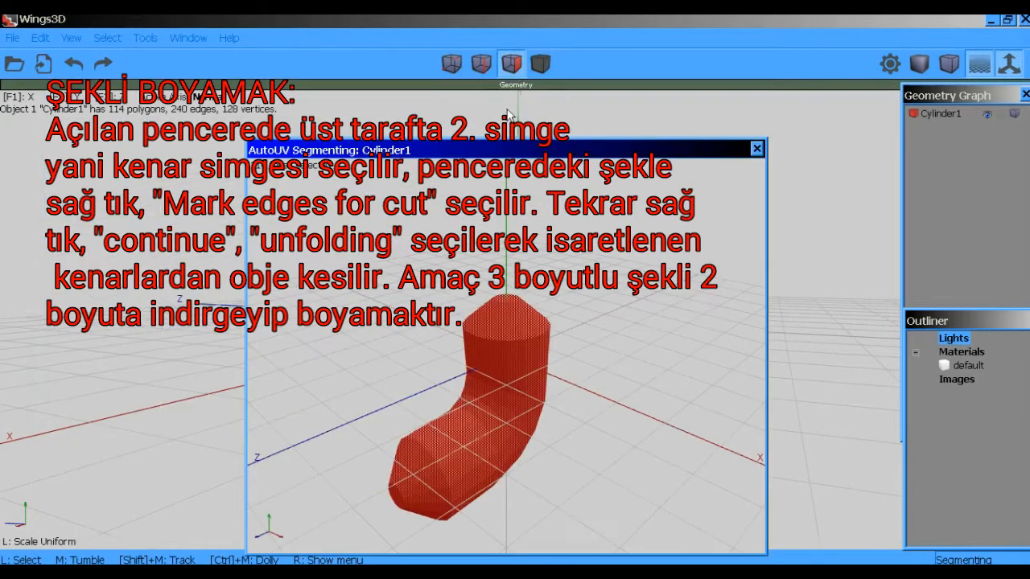
click(489, 65)
right_click(630, 298)
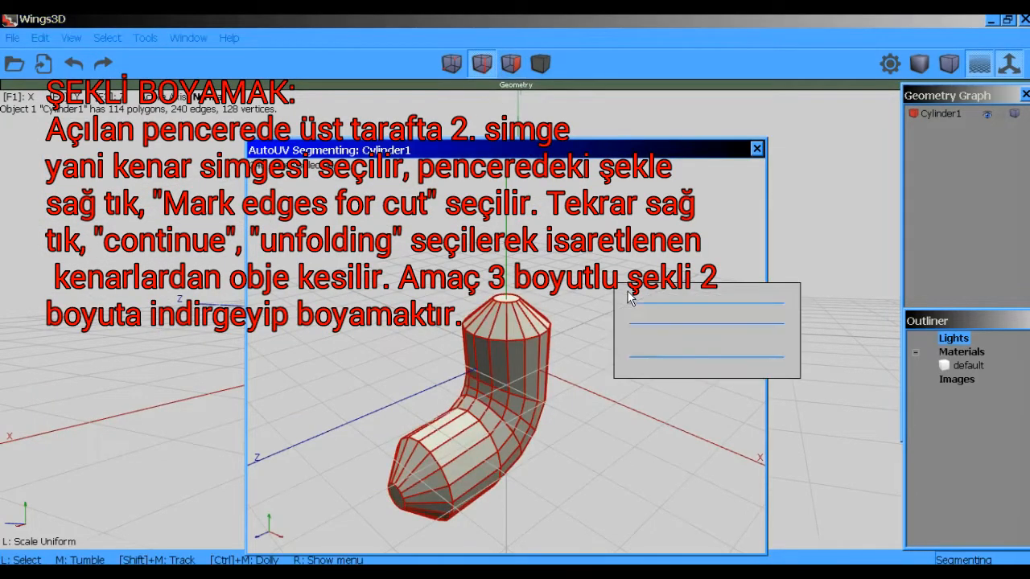
click(647, 336)
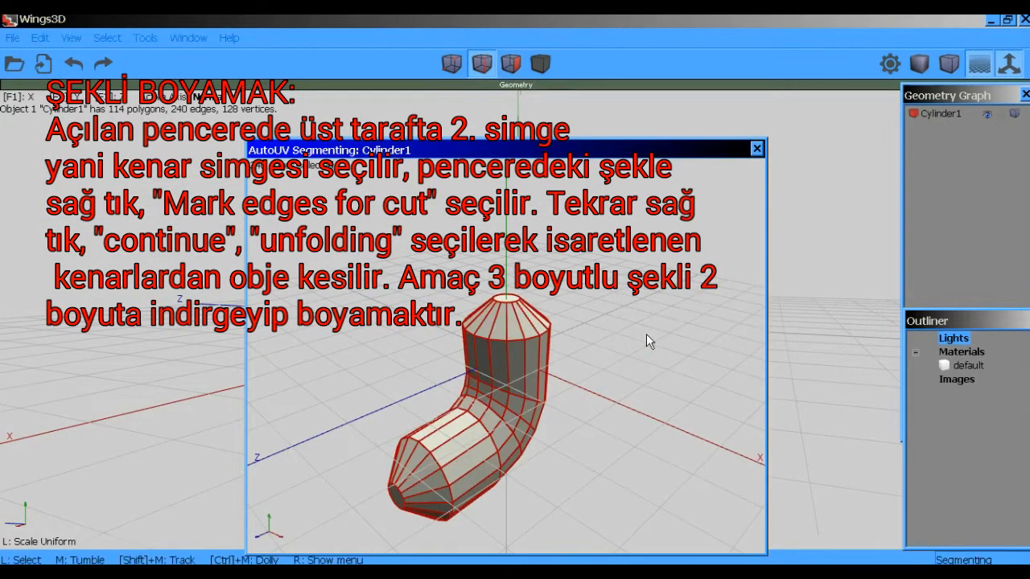
Continue from segmenting with the Unfolding method to flatten the tube into 2D UV charts.
right_click(605, 289)
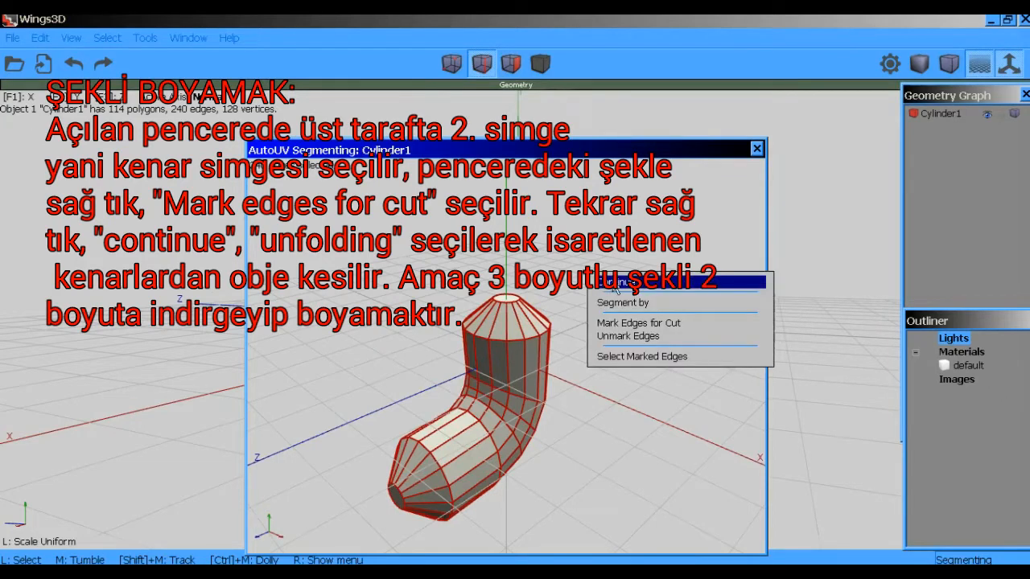
click(617, 285)
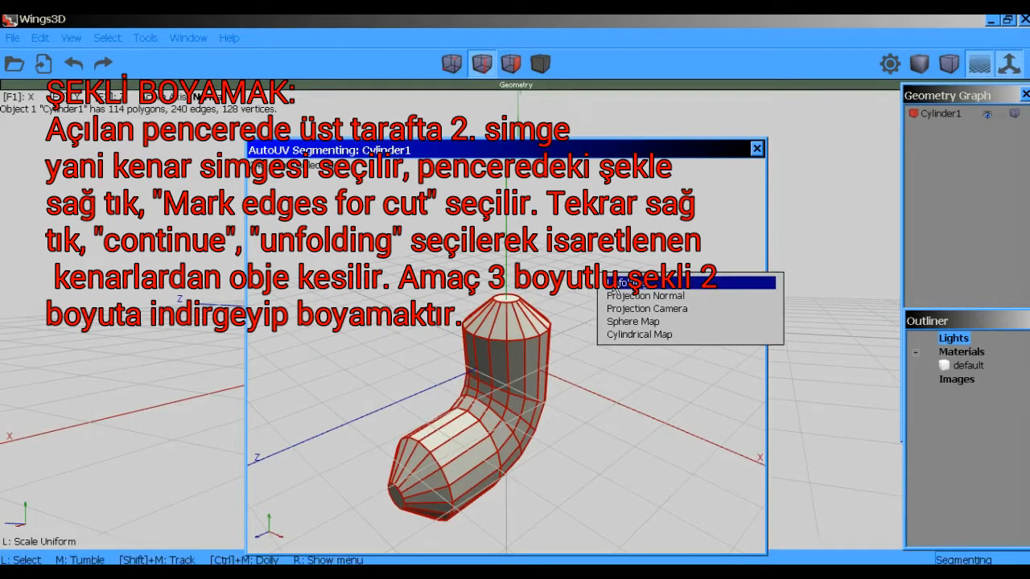
click(617, 283)
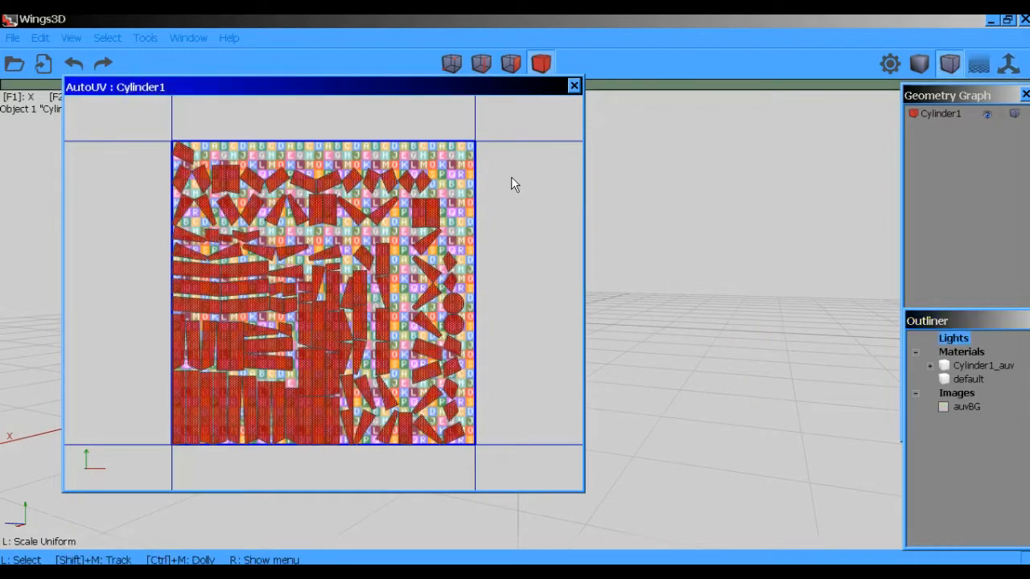
Clear the chart selection and start creating a 512x512 texture with a plain white background colour.
key(space)
right_click(465, 173)
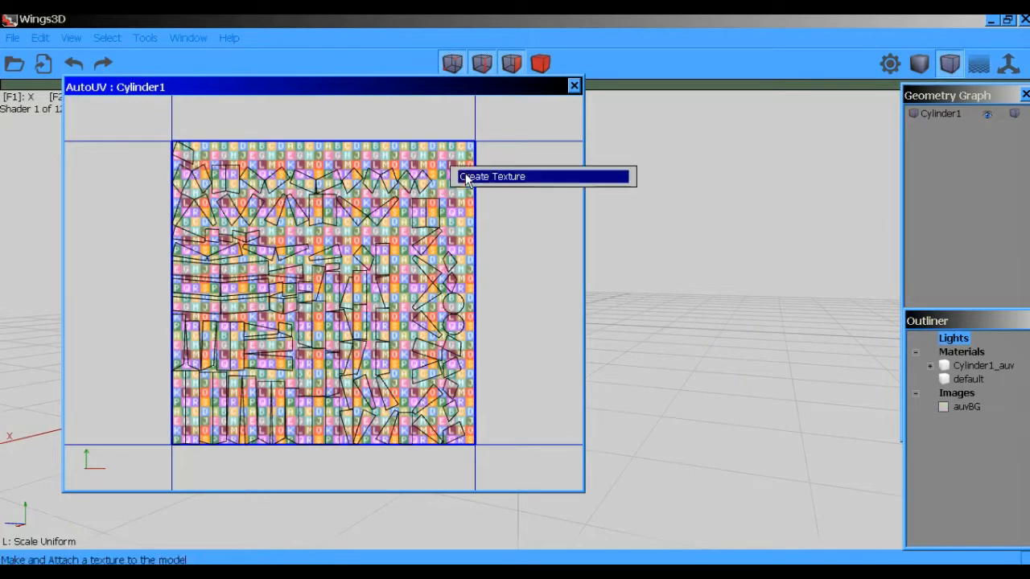
click(476, 173)
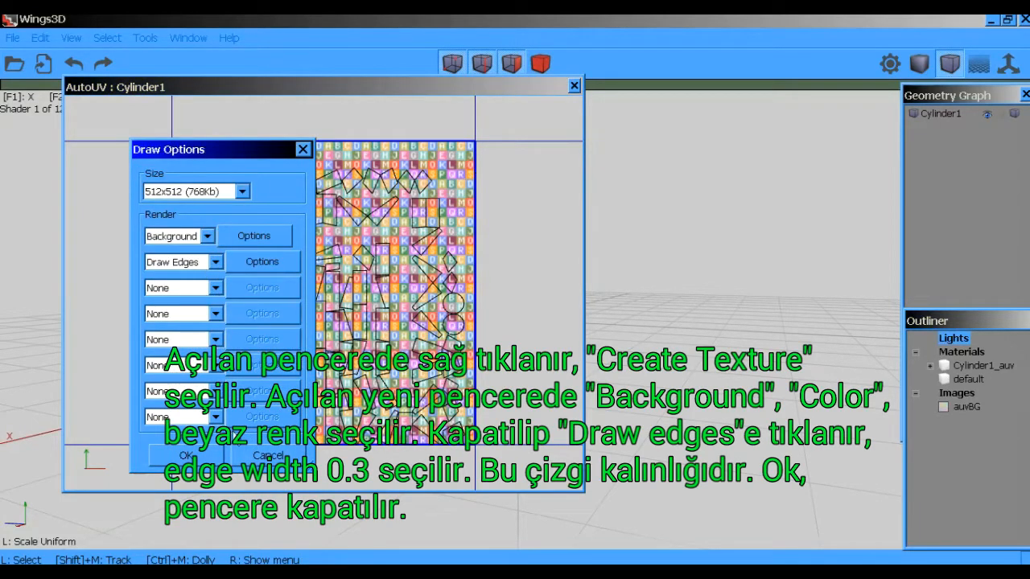
click(261, 235)
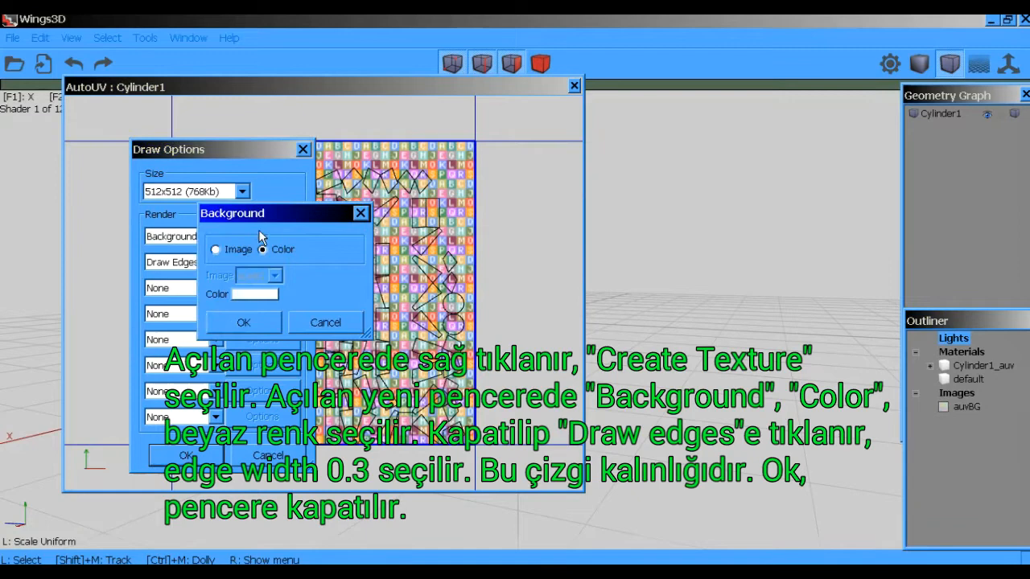
click(252, 323)
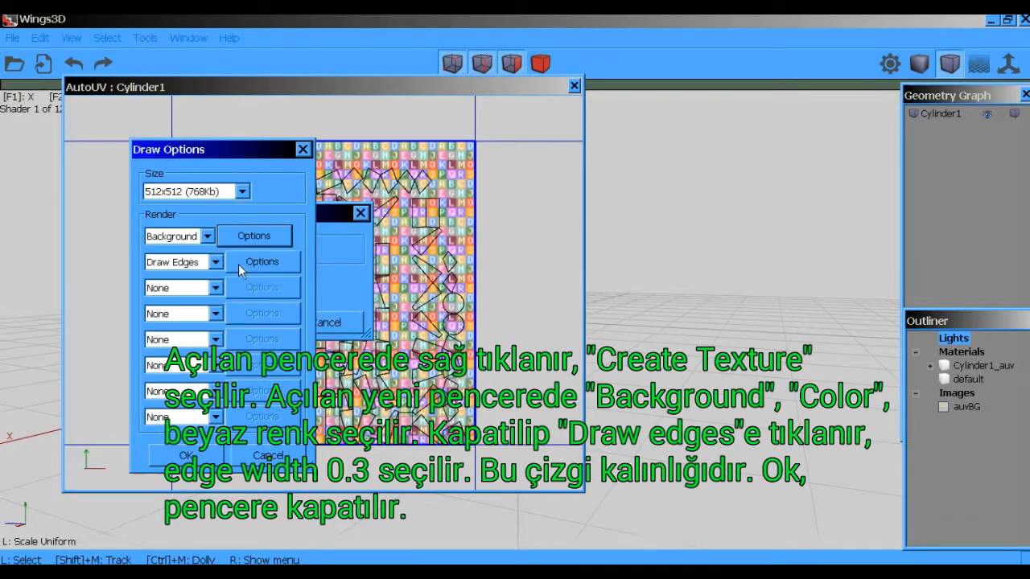
Keep Draw All Edges at edge width 0.3, generate the texture, and close the AutoUV window.
click(240, 266)
drag(295, 306, 221, 334)
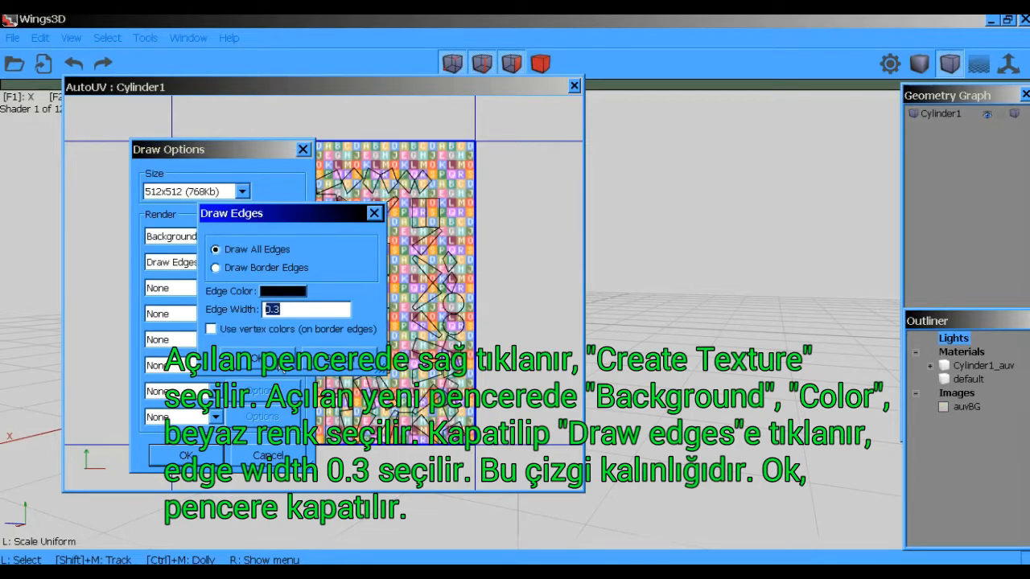
click(283, 366)
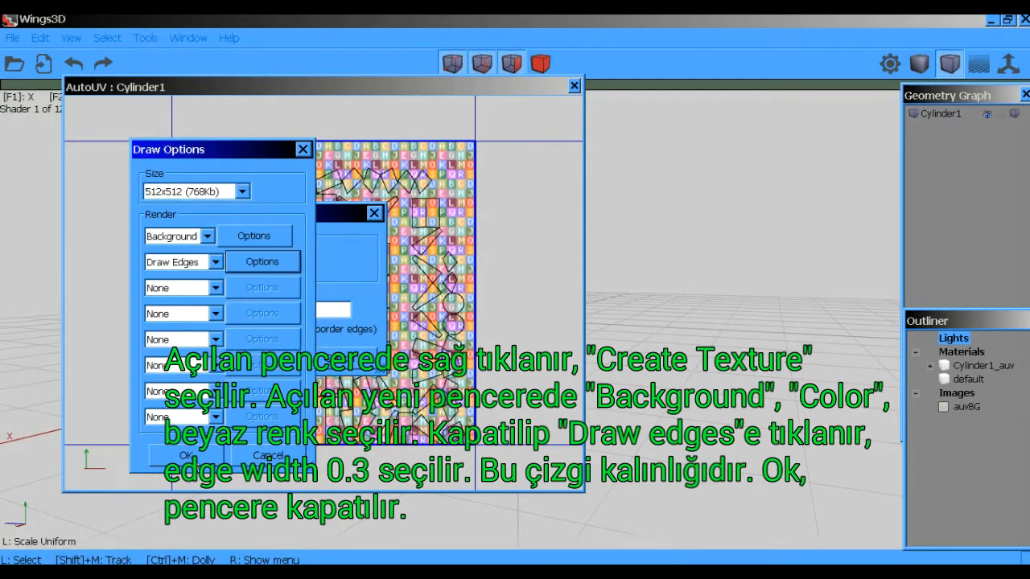
click(186, 456)
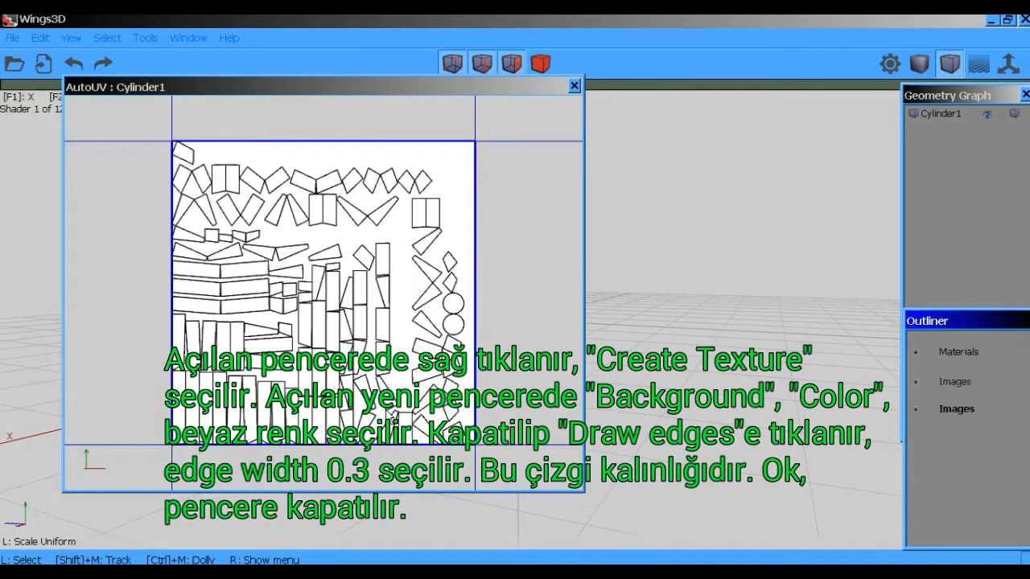
click(575, 86)
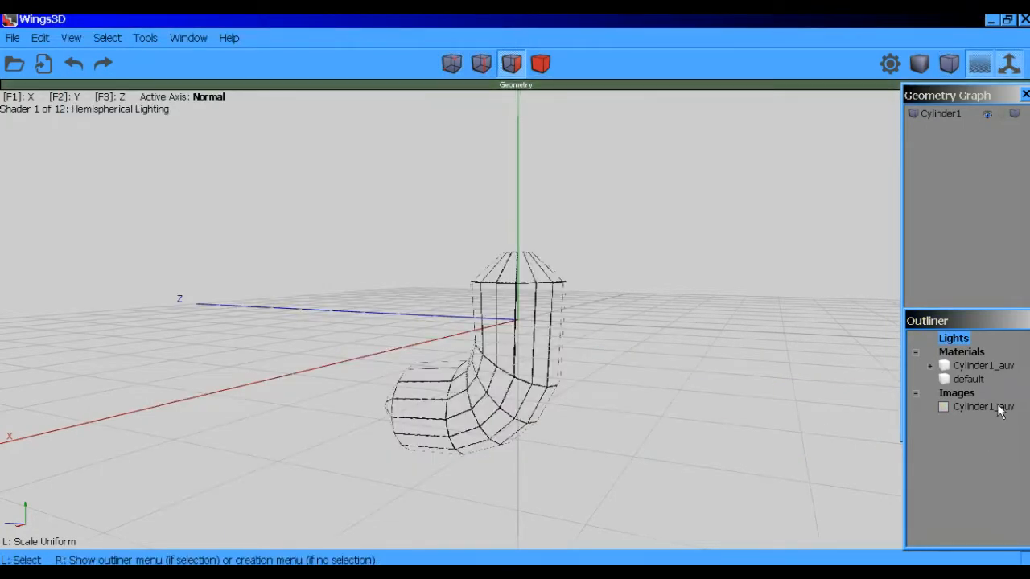
Make the Cylinder1_auv texture image external, saving it as a PNG file in the wings folder.
scroll(571, 305, up, 3)
scroll(571, 305, down, 1)
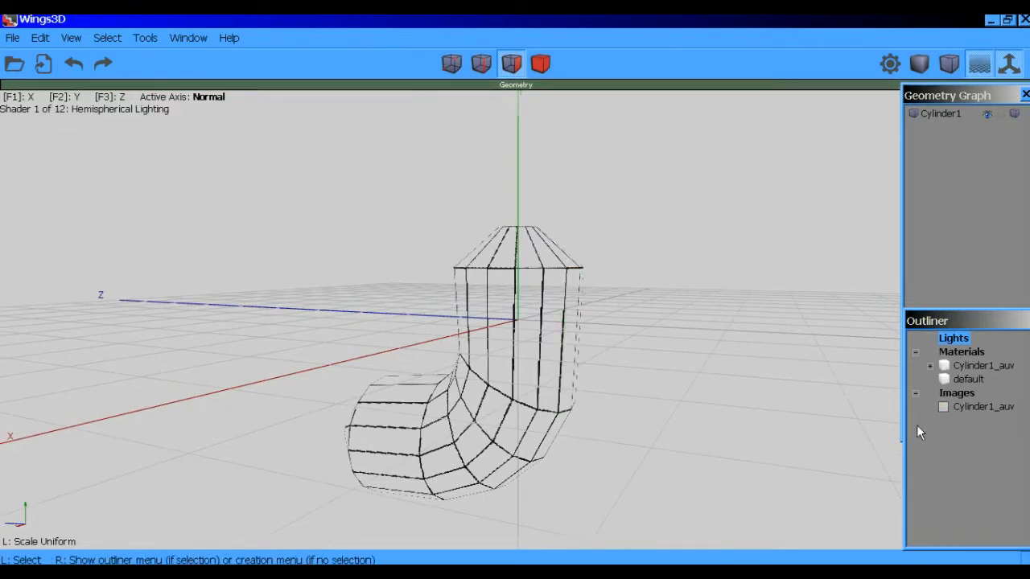
click(969, 408)
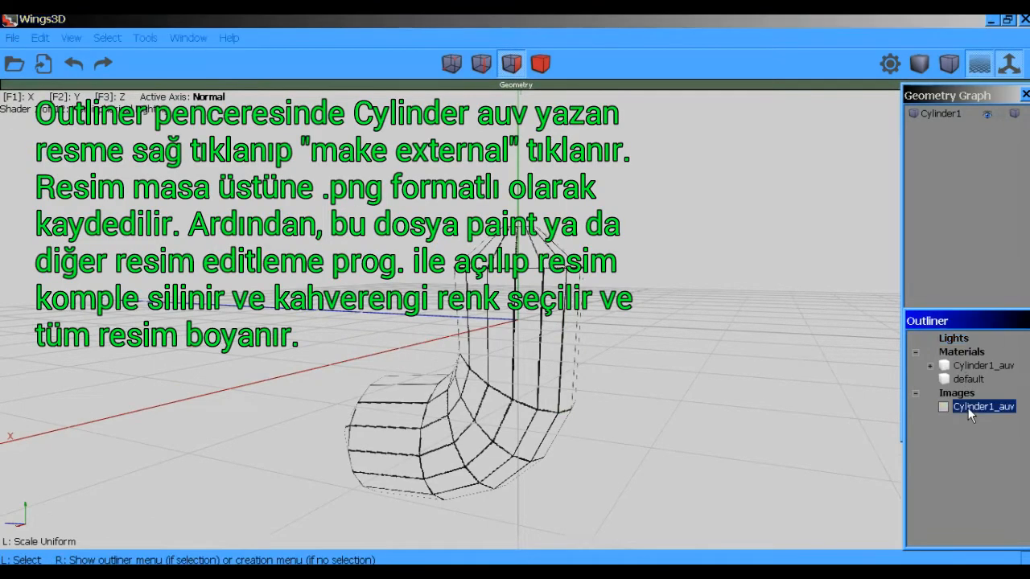
right_click(969, 408)
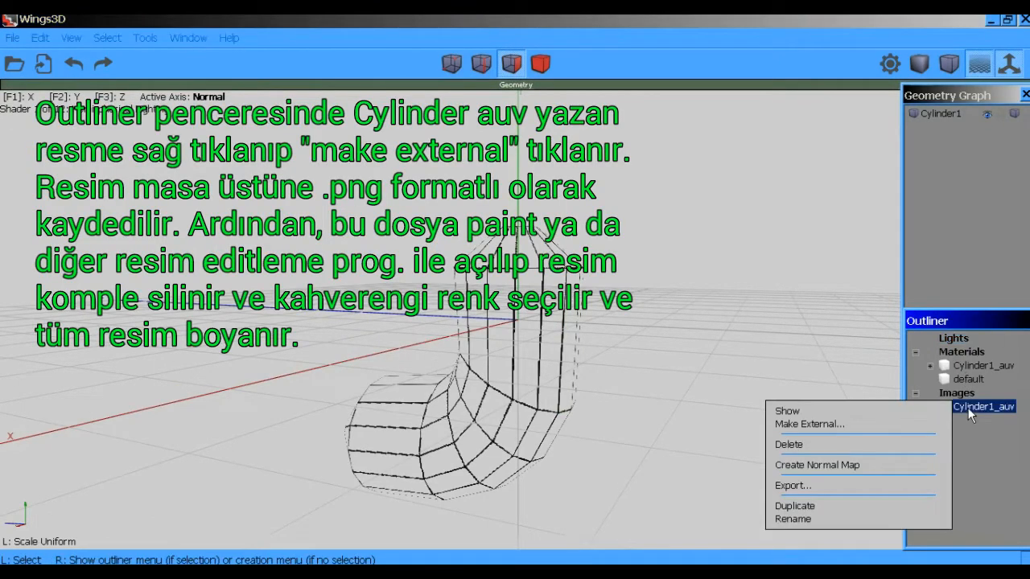
click(852, 430)
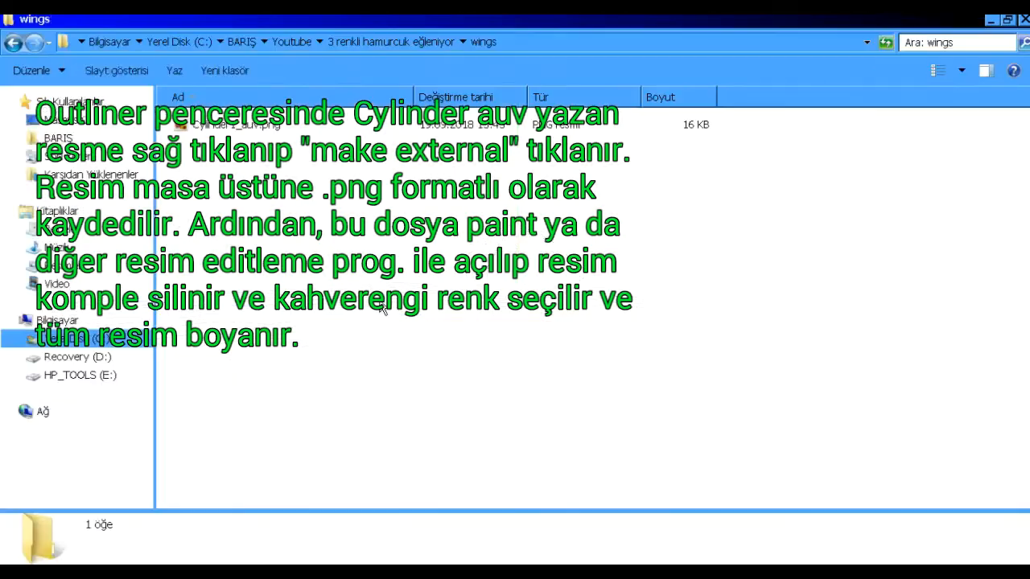
Open Cylinder1_auv.png from the wings folder in Paint.
click(232, 133)
right_click(233, 134)
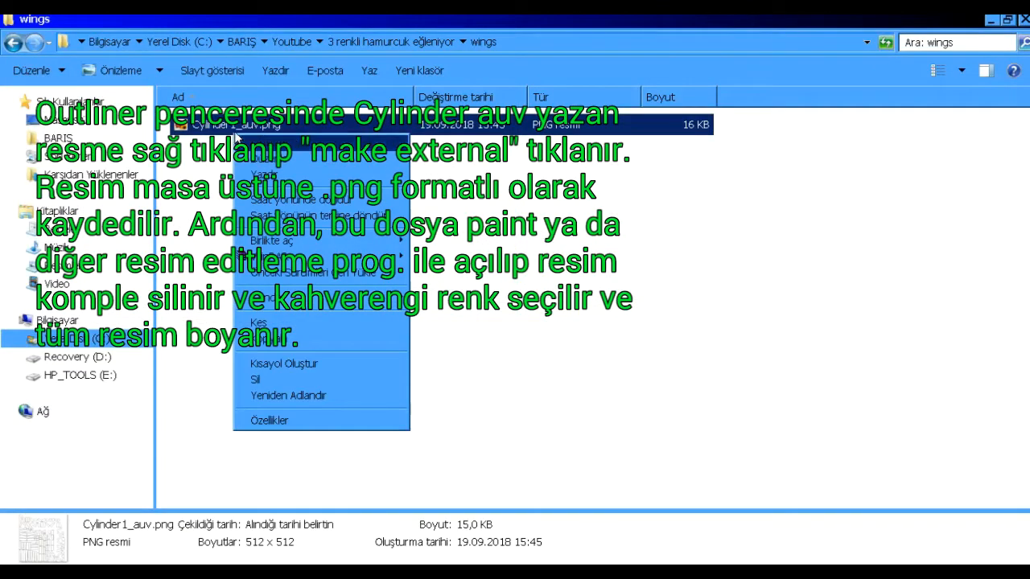
mouse_move(301, 246)
click(458, 275)
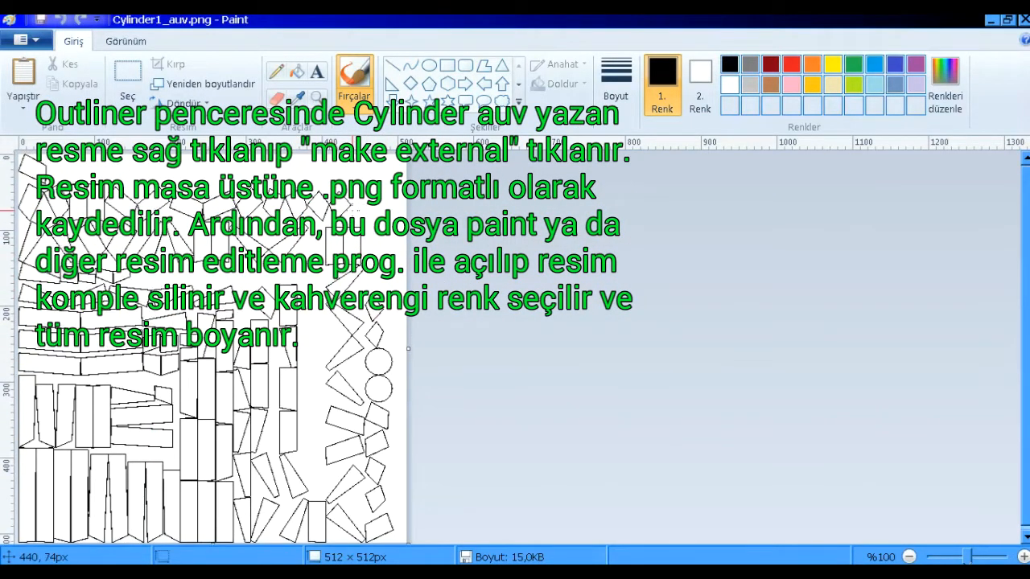
Erase the entire UV line drawing and fill the whole canvas with brown.
key(ctrl+a)
key(Delete)
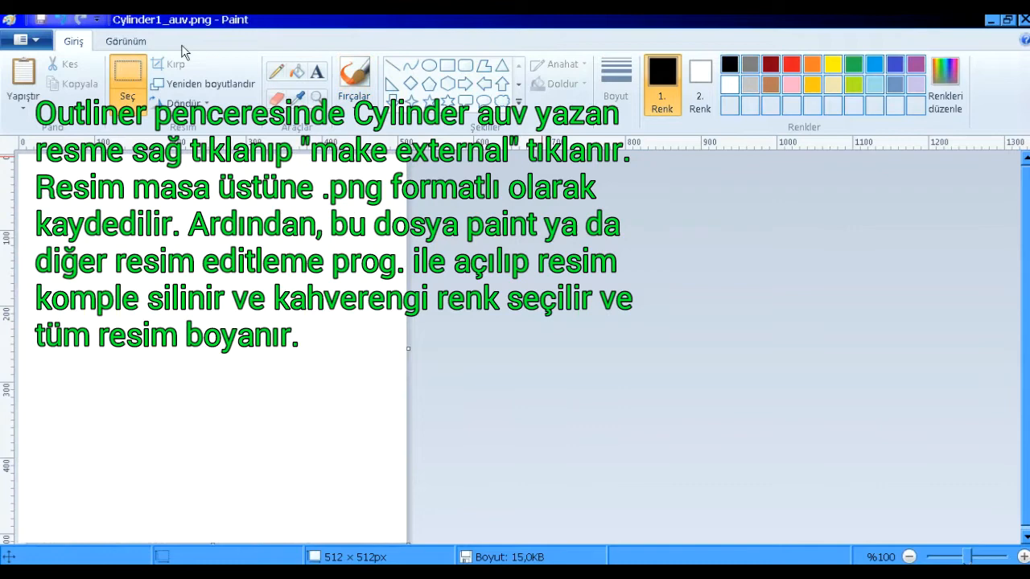
click(298, 73)
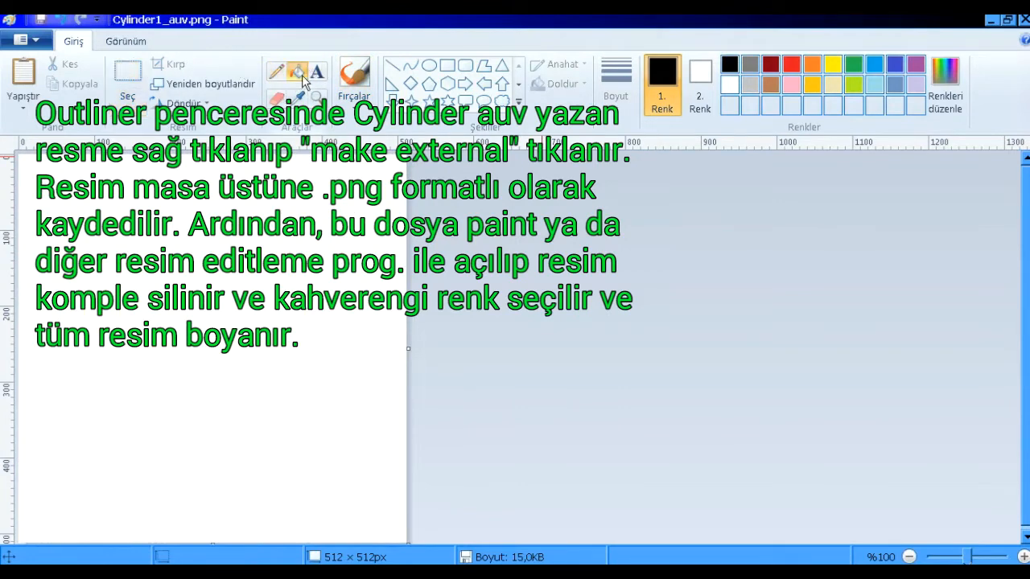
click(770, 84)
click(58, 296)
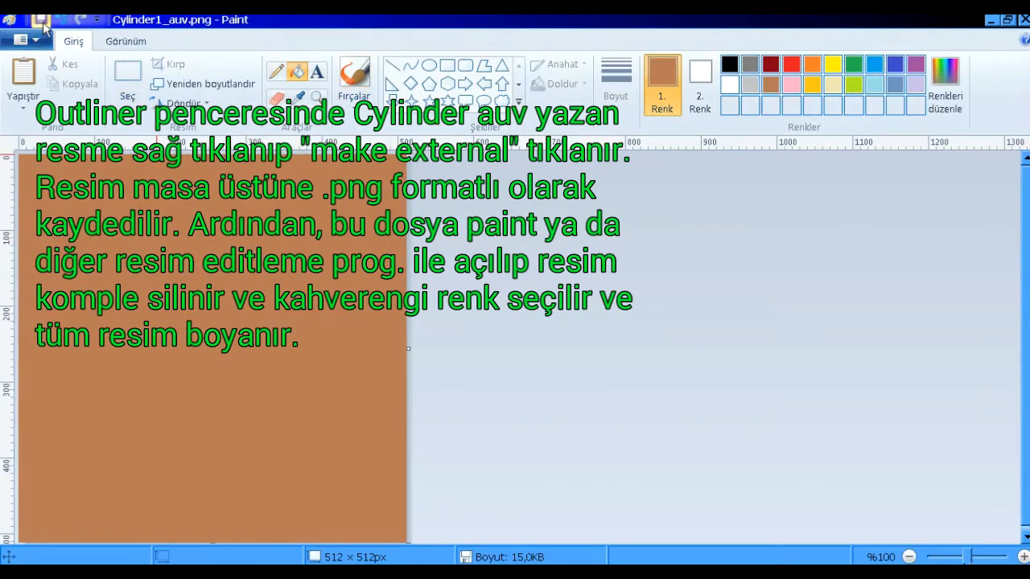
Save the brown image, close Paint, and switch back to Wings3D.
click(40, 19)
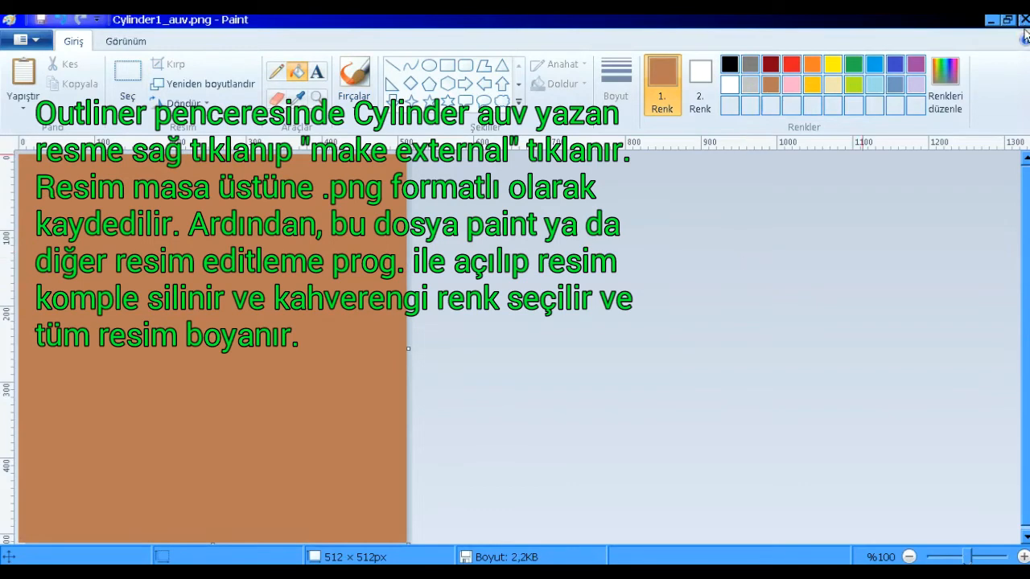
click(566, 316)
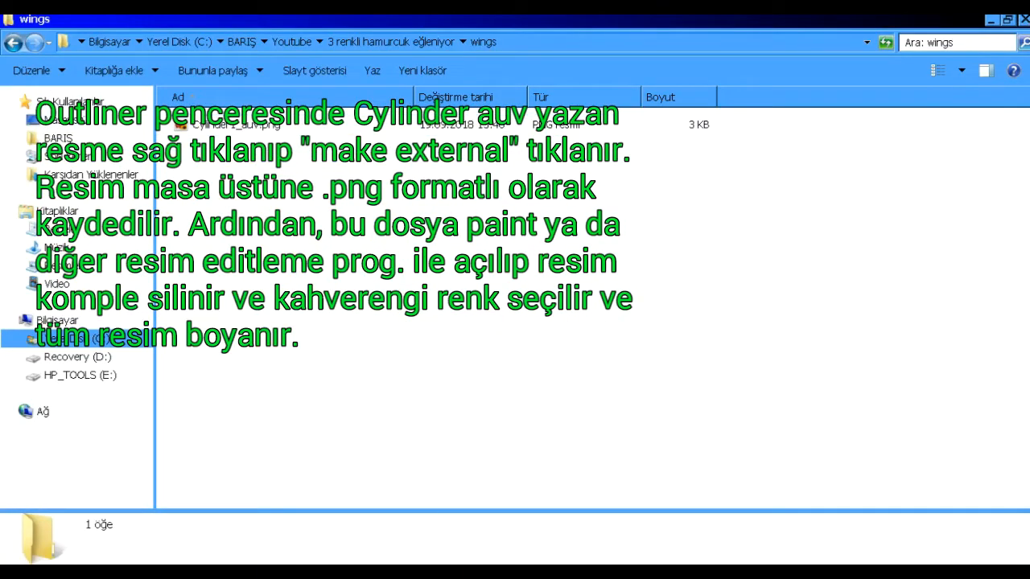
click(437, 572)
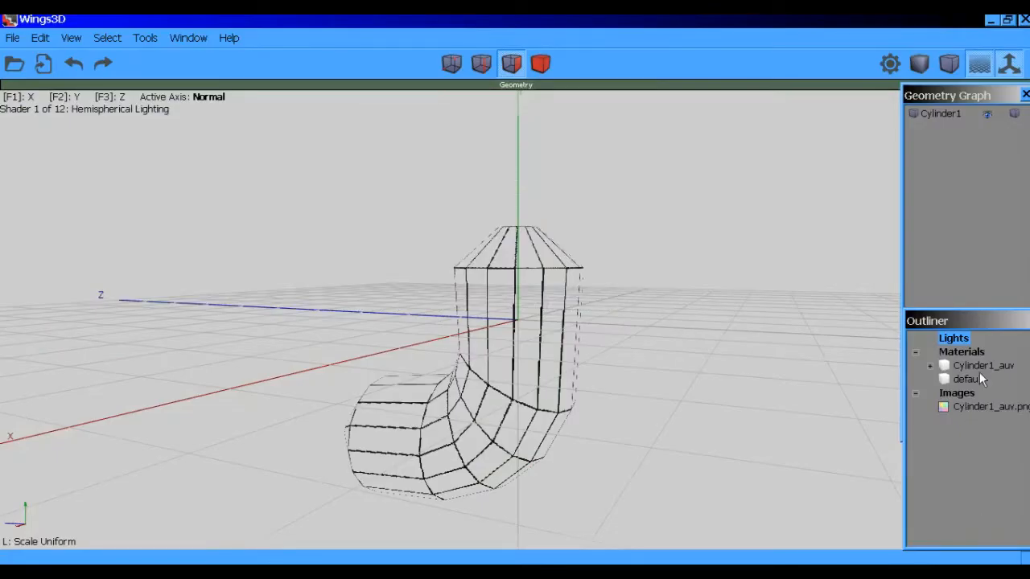
Refresh the external Cylinder1_auv.png image so the model uses the edited texture.
click(964, 408)
right_click(964, 409)
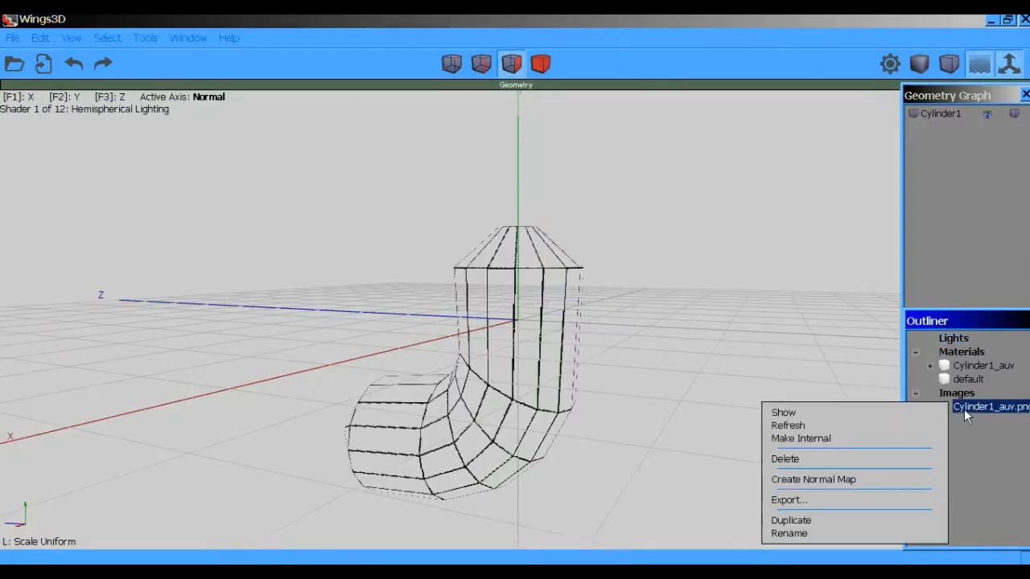
click(907, 425)
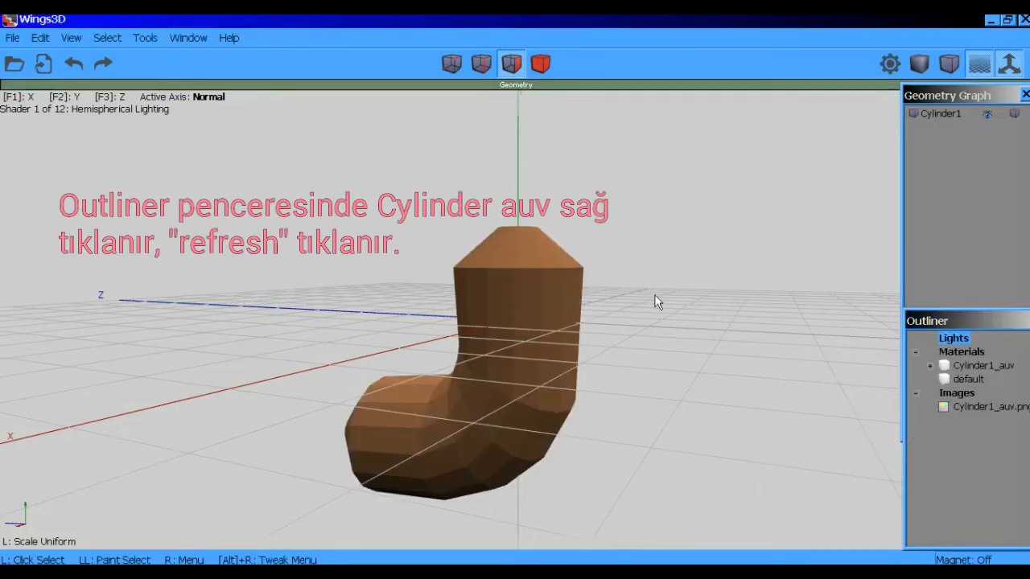
Select the whole textured tube as a body and subdivide it once for a smoother shape.
click(543, 65)
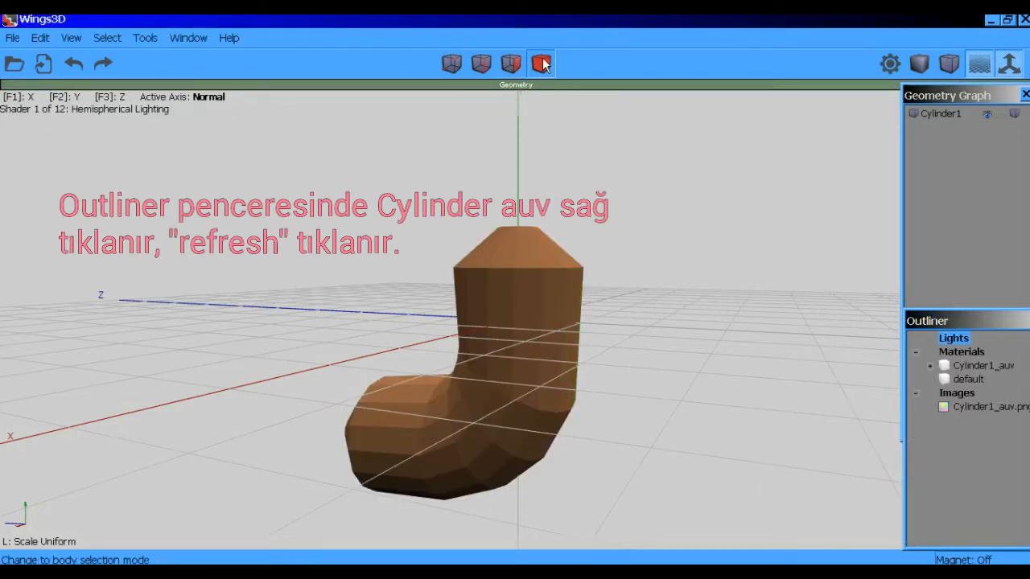
click(554, 316)
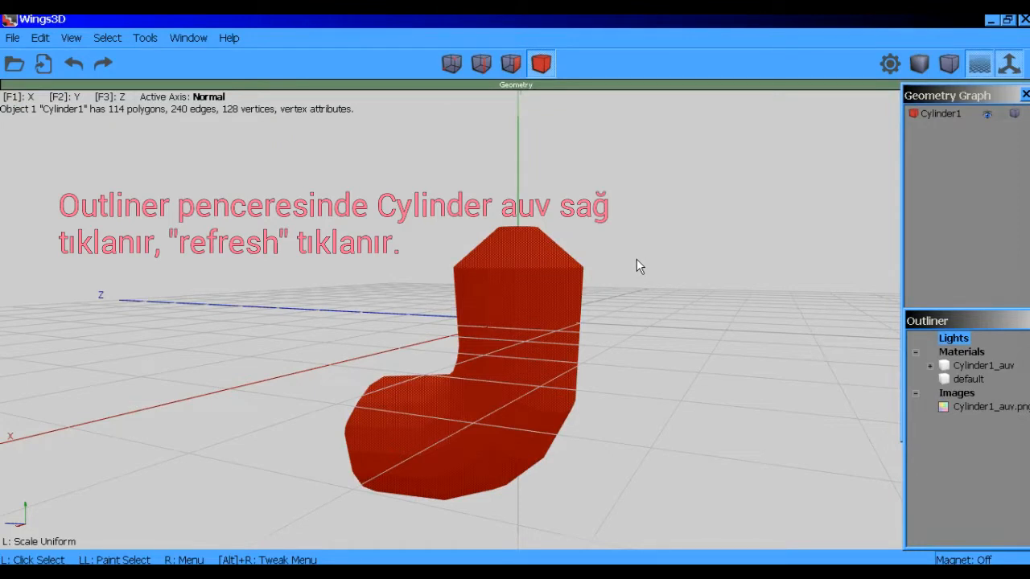
right_click(650, 181)
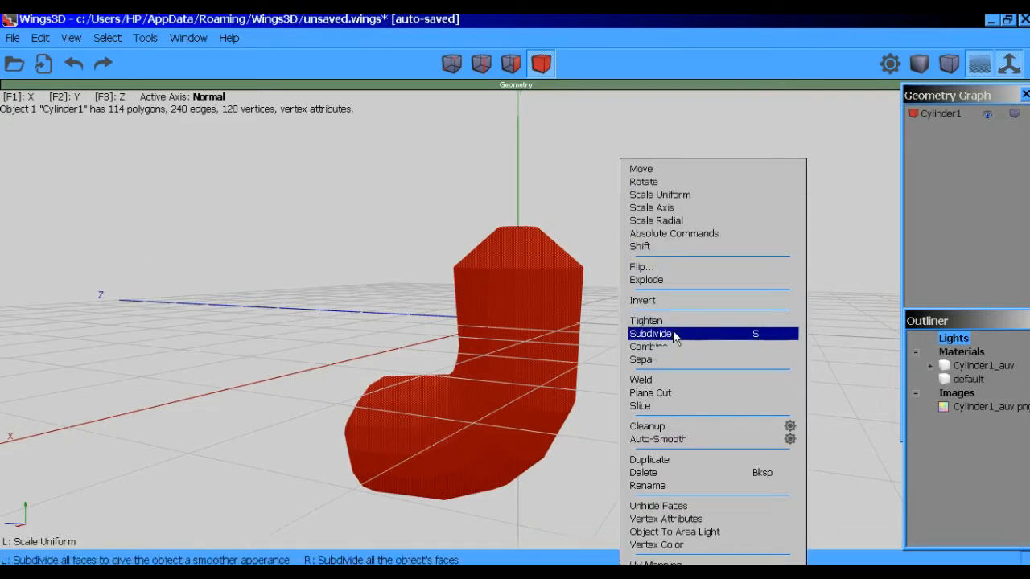
click(673, 332)
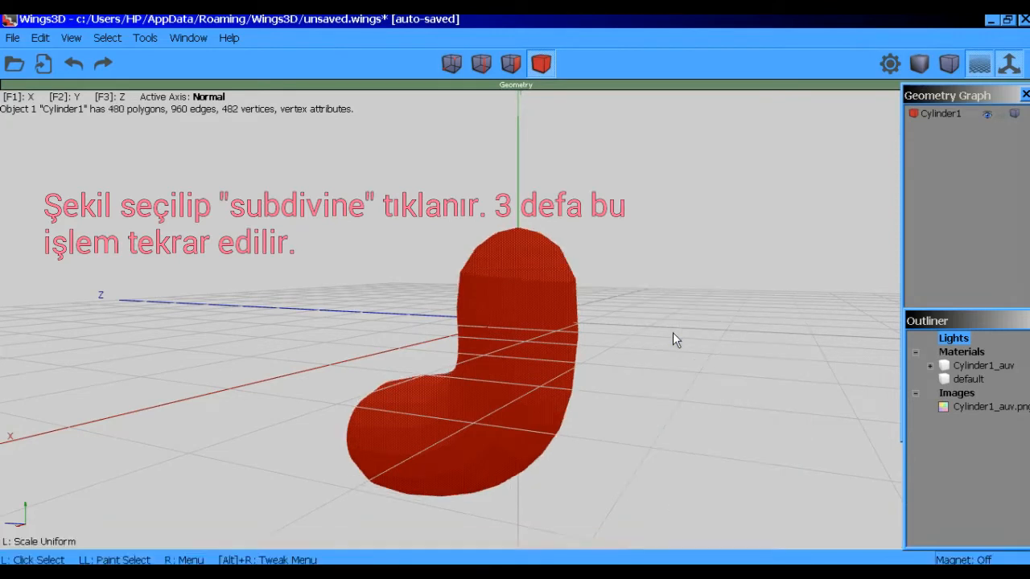
Subdivide the whole tube body two more times for a smoother surface, and clear the selection.
right_click(655, 164)
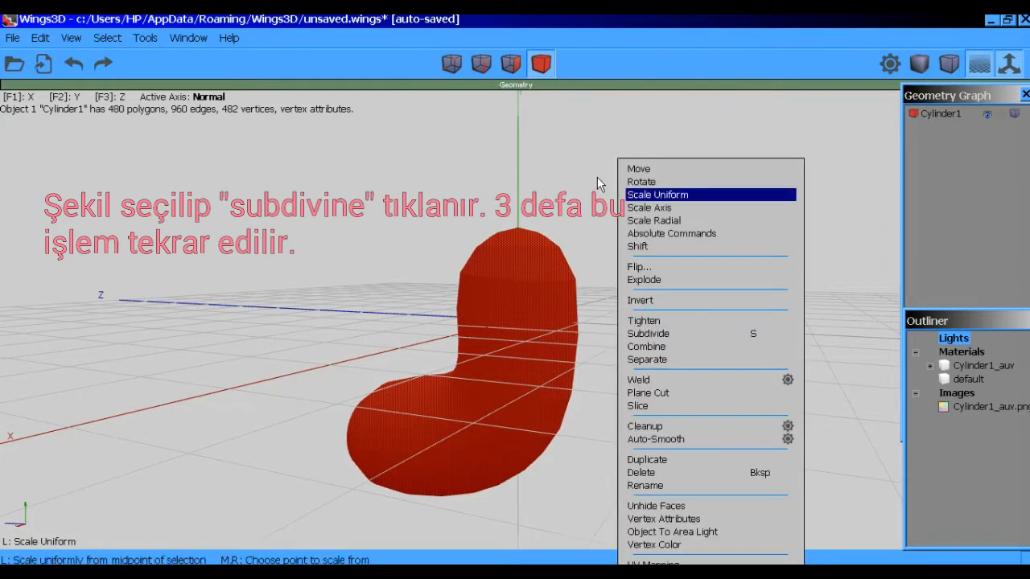
click(656, 333)
click(652, 268)
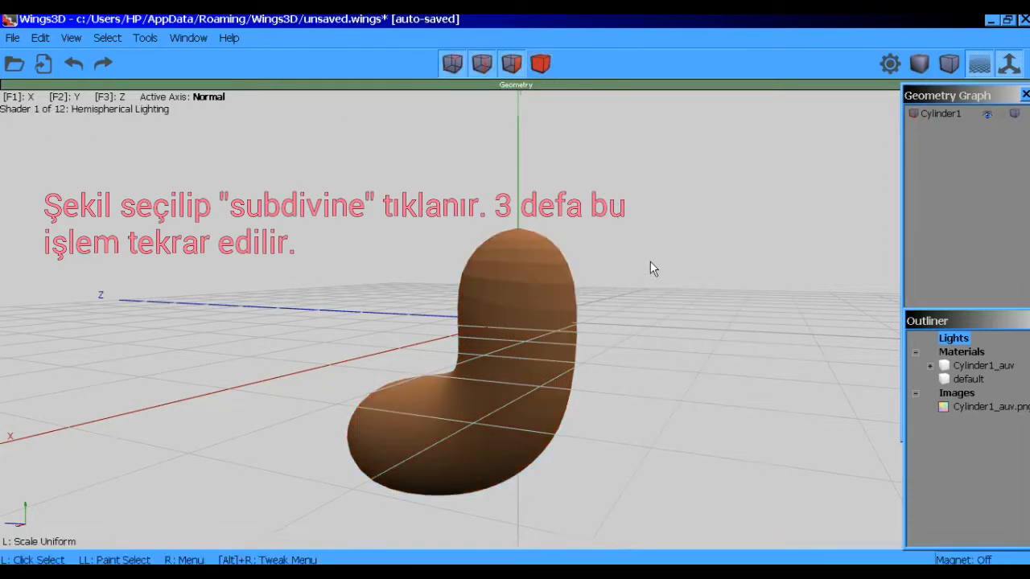
mouse_move(607, 248)
middle_down()
mouse_move(531, 217)
mouse_move(519, 133)
mouse_move(386, 153)
mouse_move(451, 193)
mouse_move(606, 235)
middle_up()
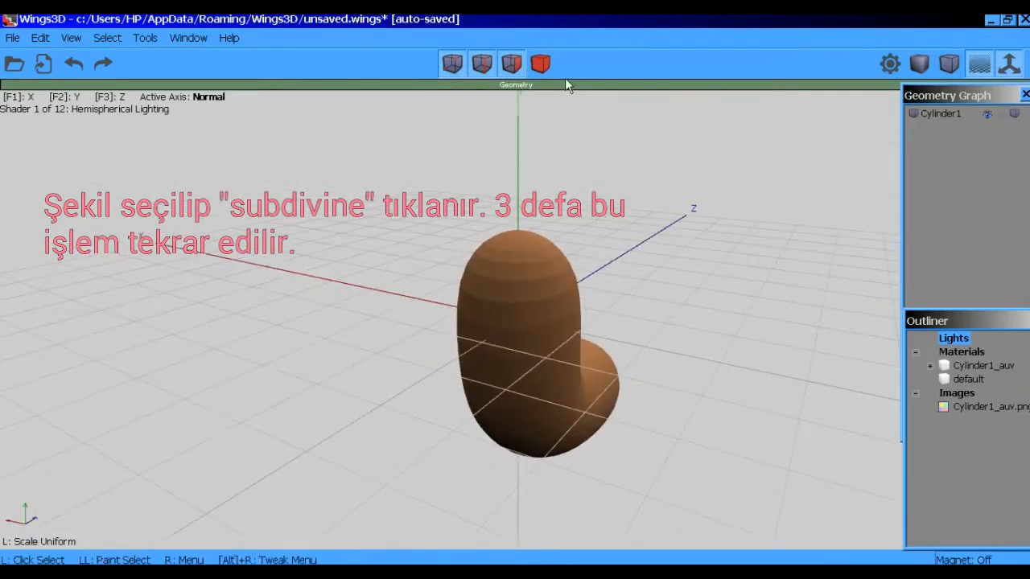
click(545, 64)
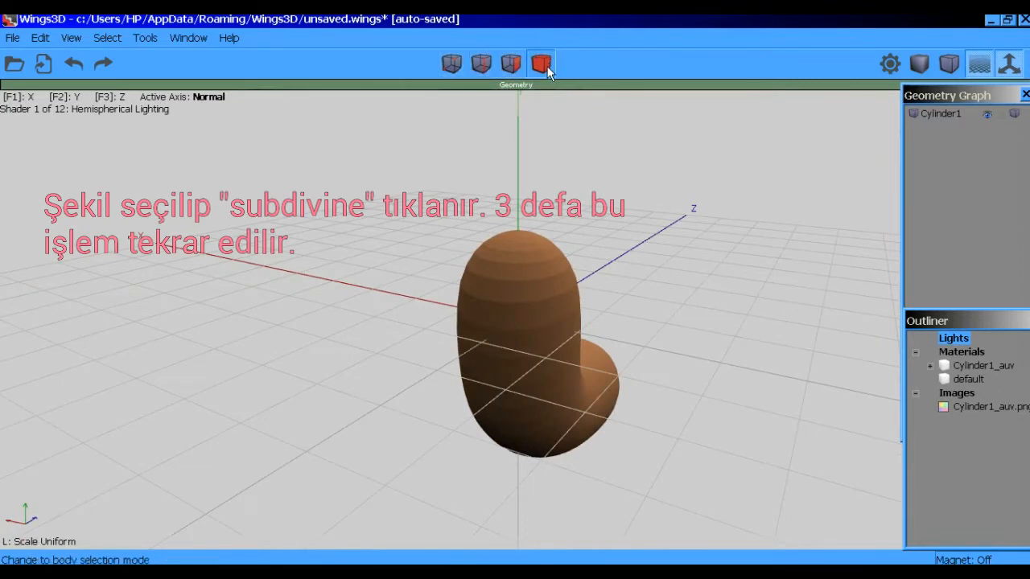
click(549, 311)
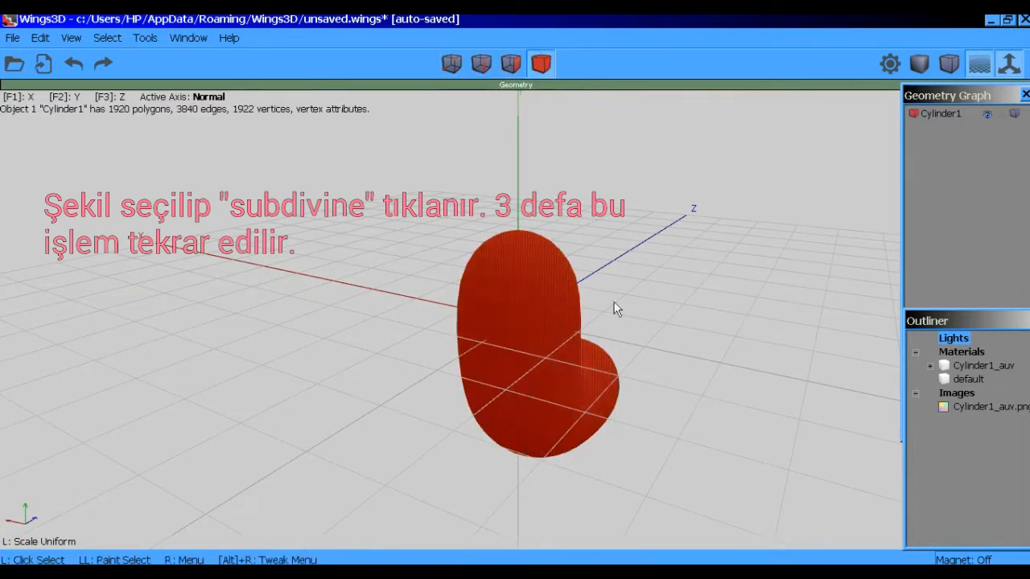
right_click(664, 282)
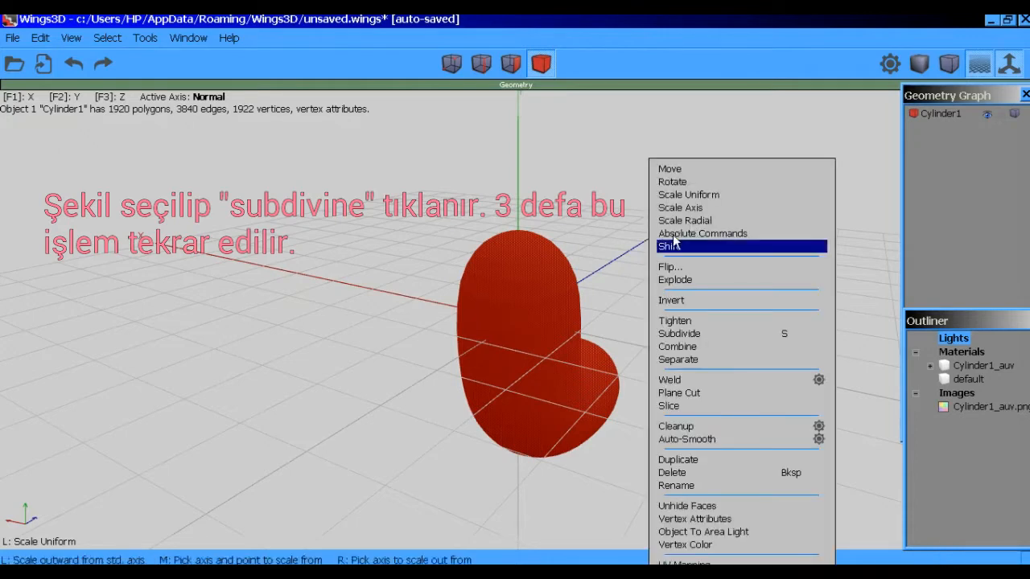
click(690, 334)
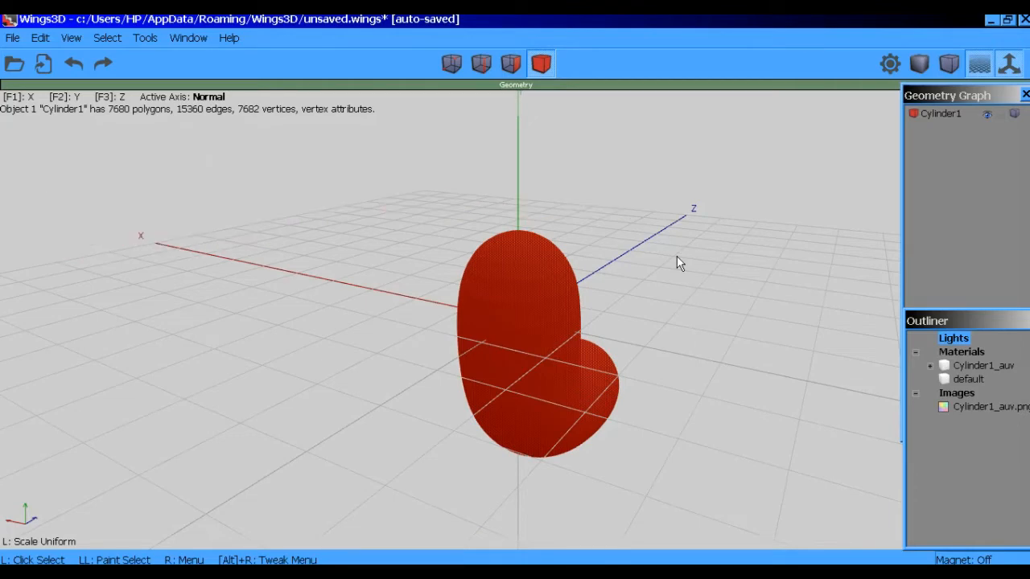
key(space)
Sculpt two eye sockets side by side into the upper front of the tube, and exit Sculpt mode.
middle_drag(655, 294, 636, 298)
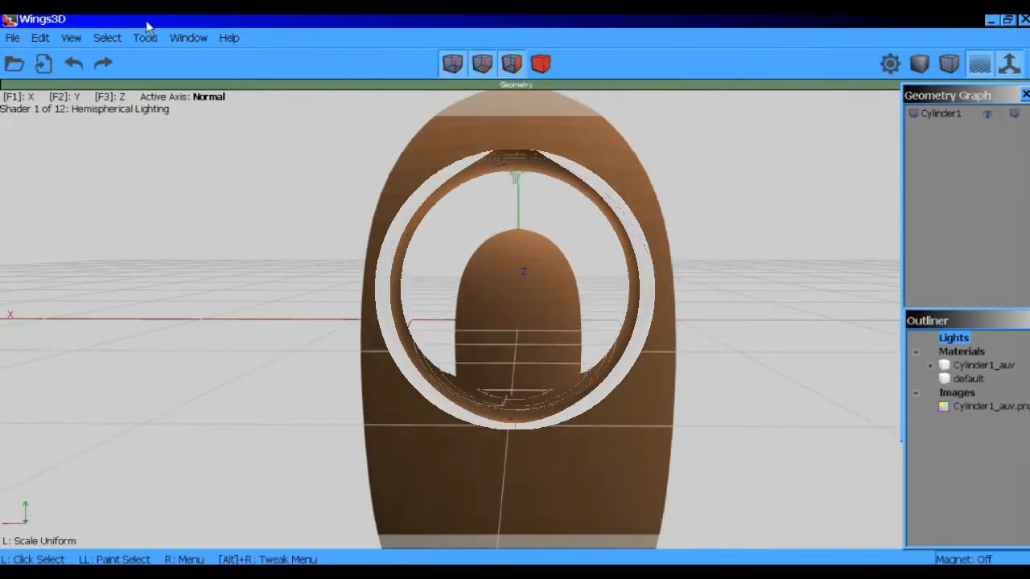
click(146, 37)
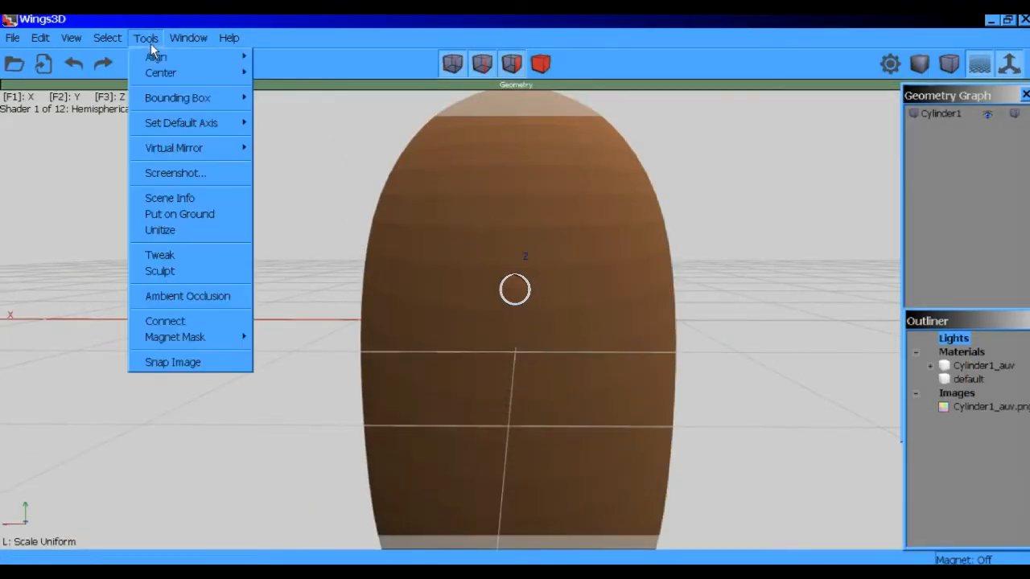
click(165, 272)
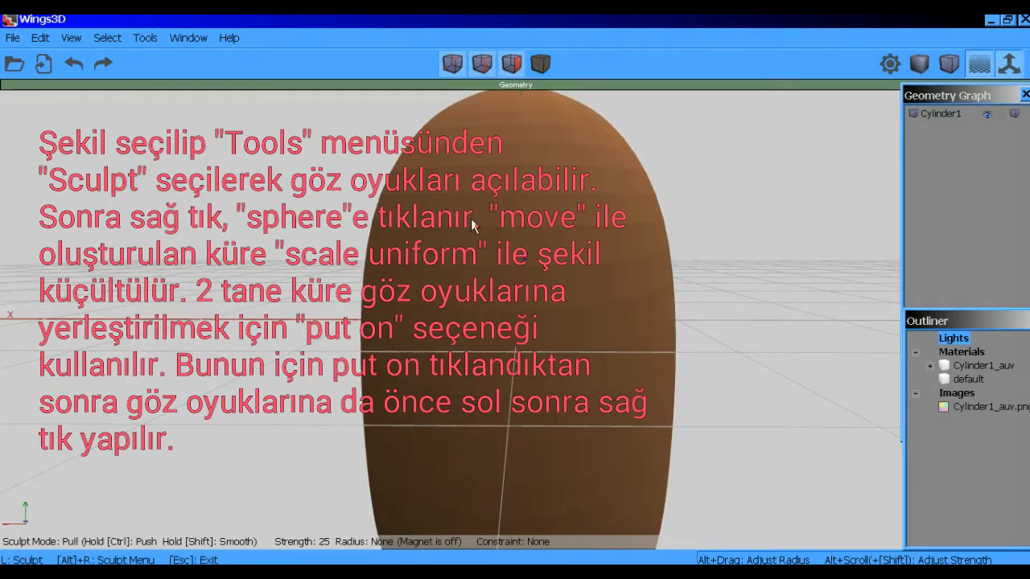
drag(476, 217, 468, 216)
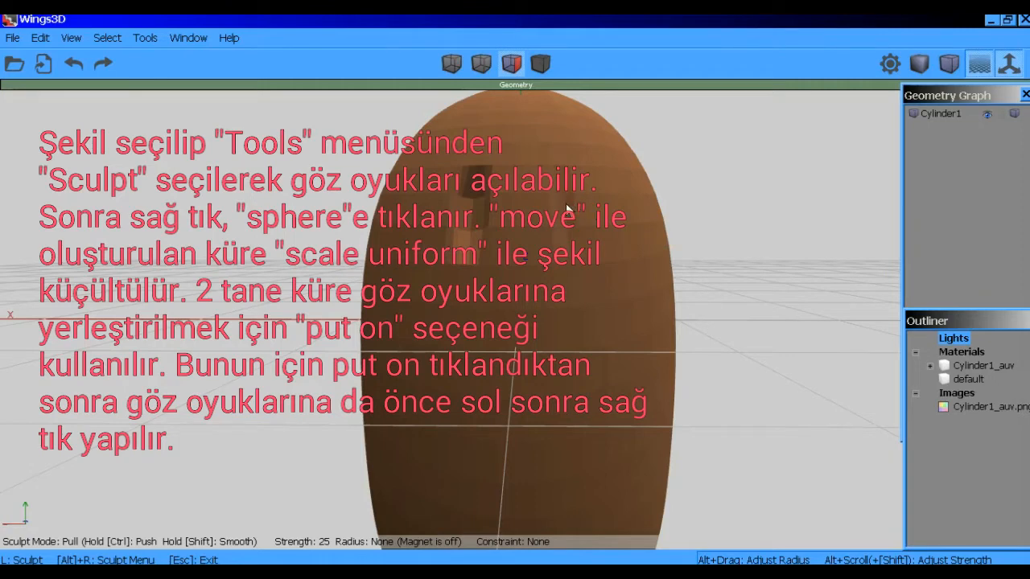
drag(567, 209, 567, 209)
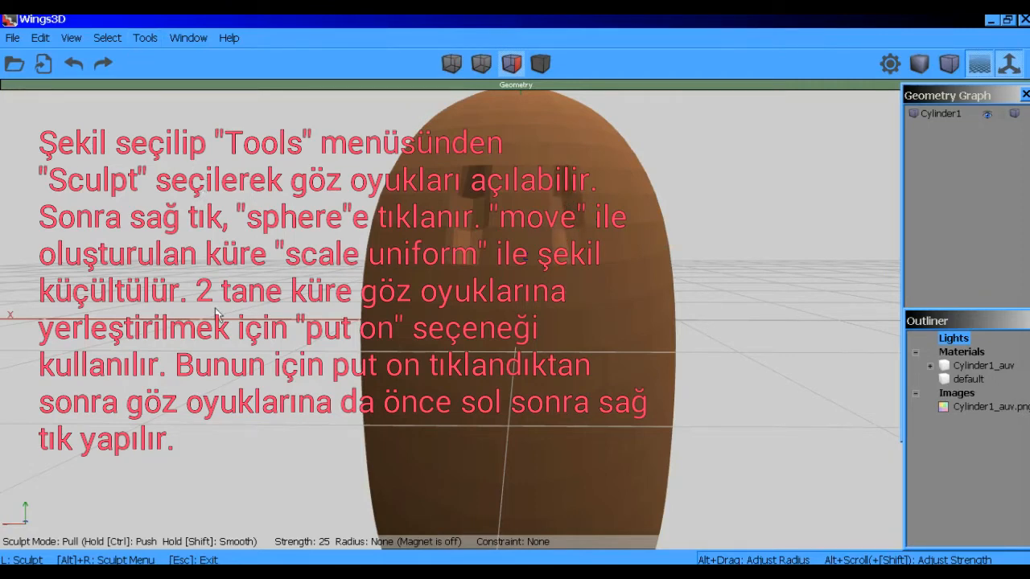
scroll(216, 312, down, 2)
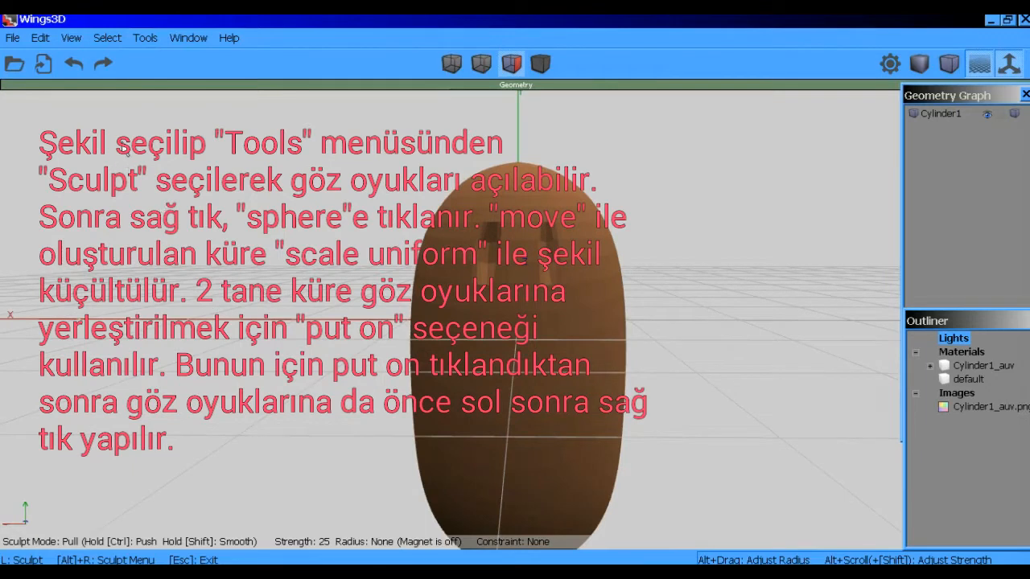
key(Escape)
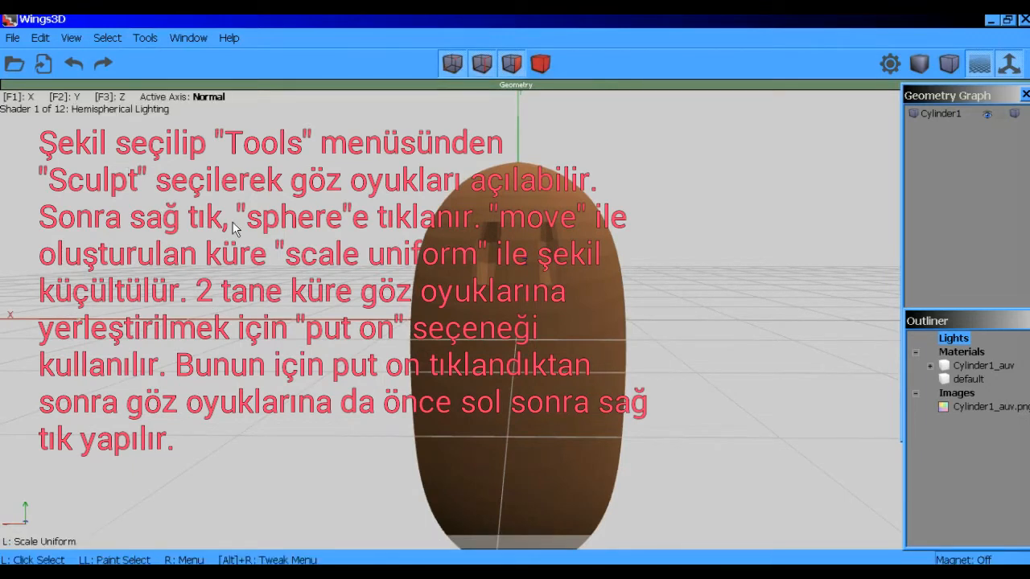
Add a sphere and move it 3.0 units along the X axis, clear of the tube.
right_click(234, 225)
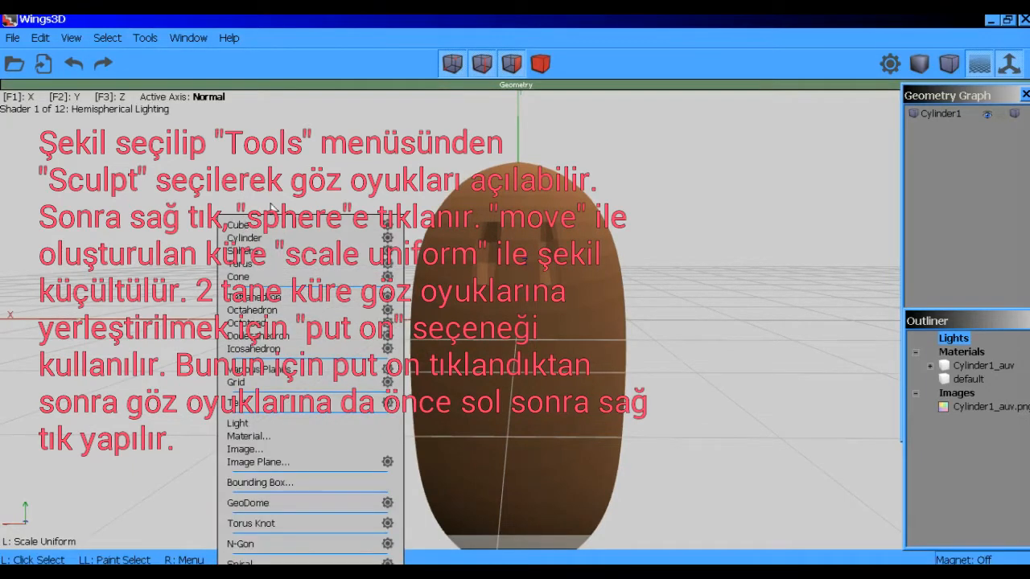
click(263, 252)
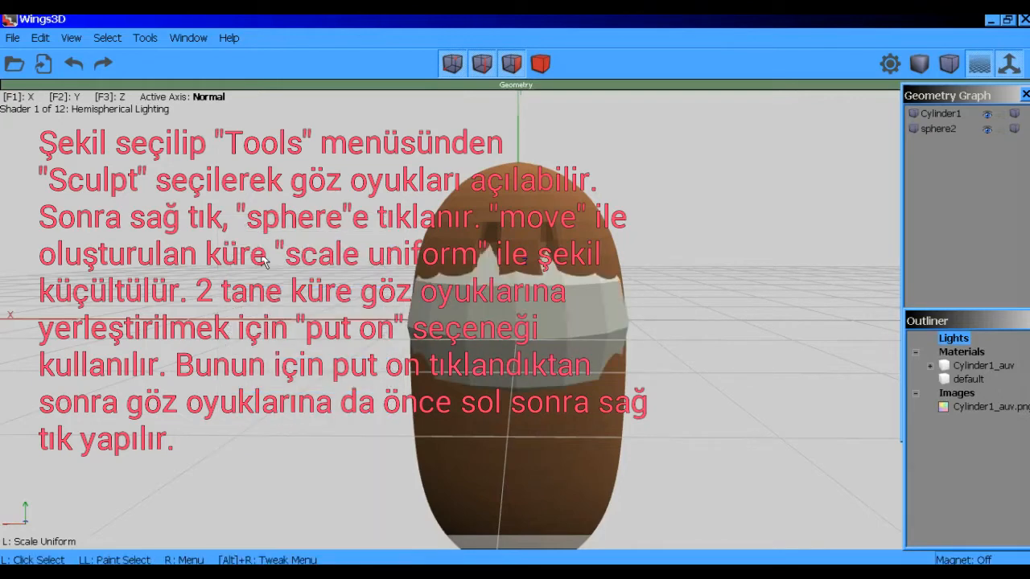
click(541, 67)
click(537, 328)
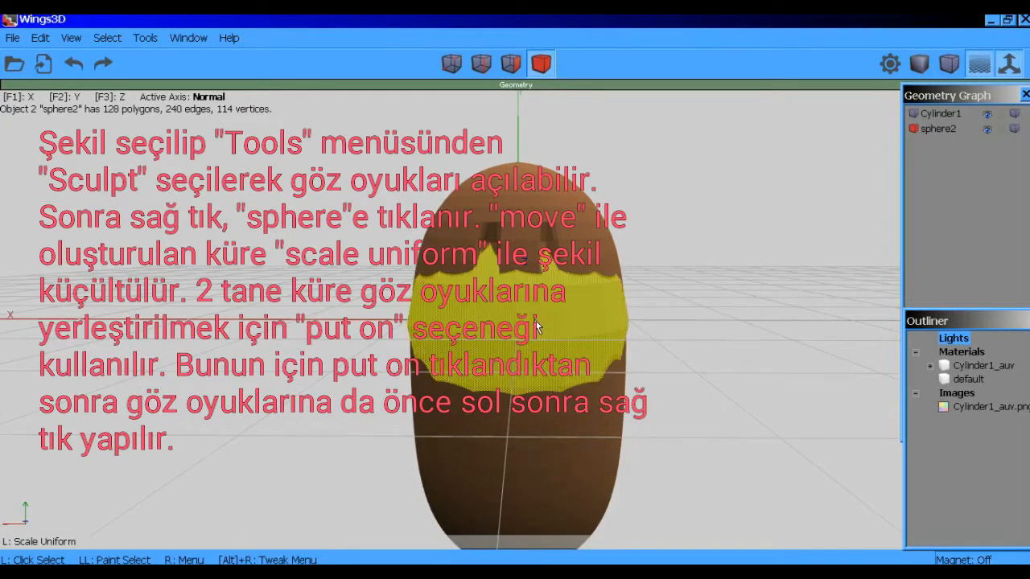
right_click(677, 214)
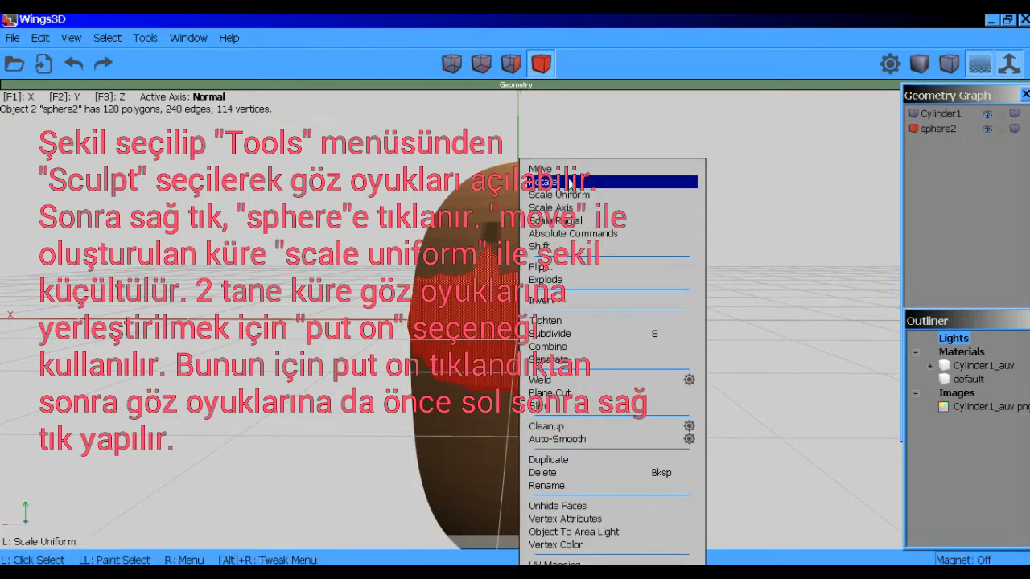
click(573, 170)
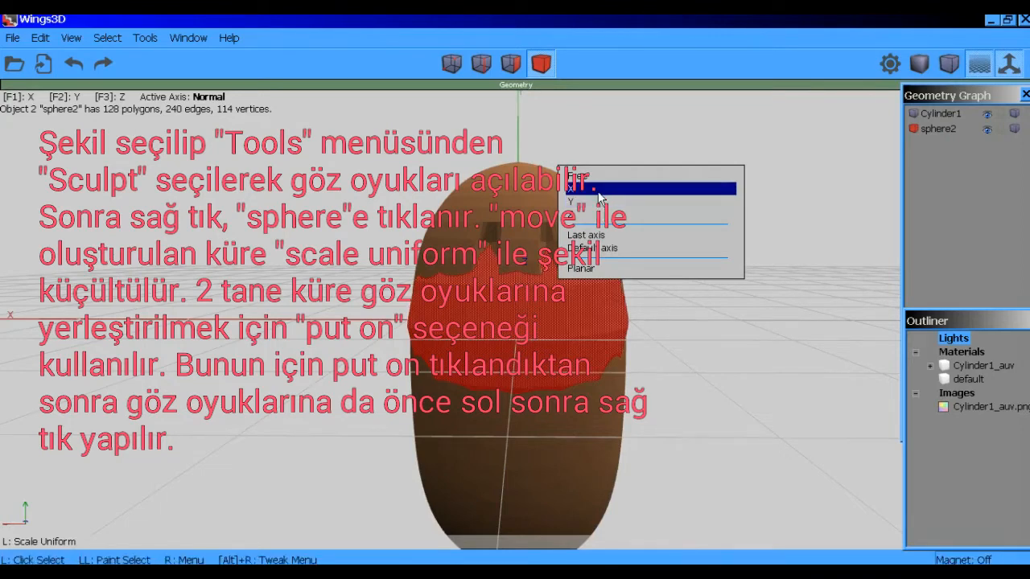
click(599, 192)
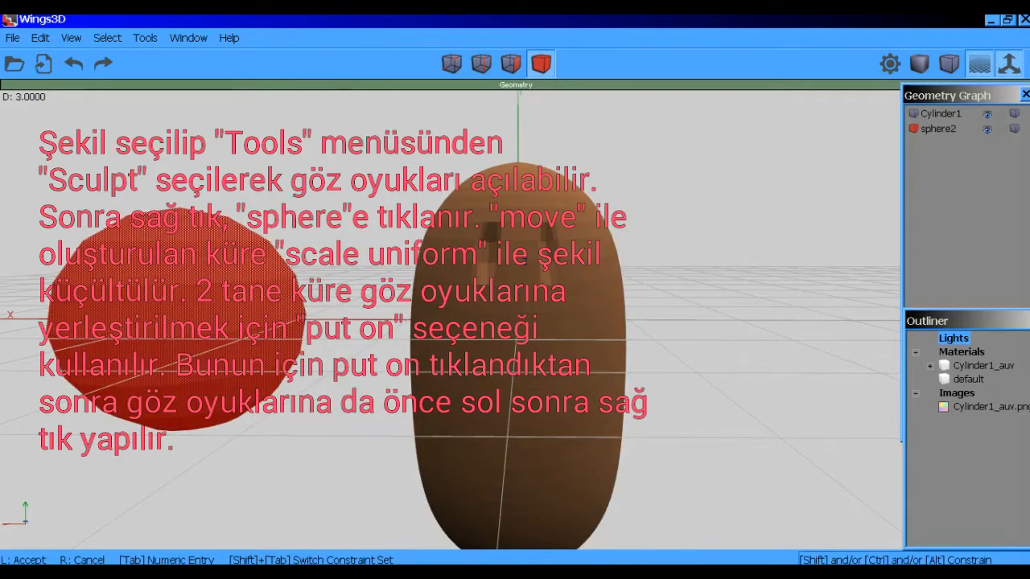
click(584, 191)
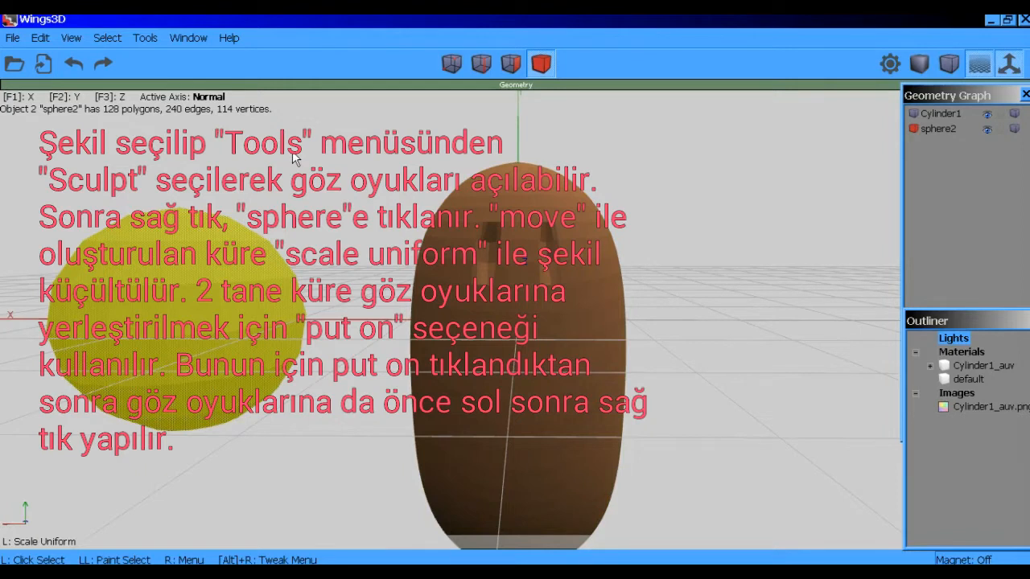
Duplicate the sphere along the Z axis with an offset of 3.3 units.
right_click(206, 163)
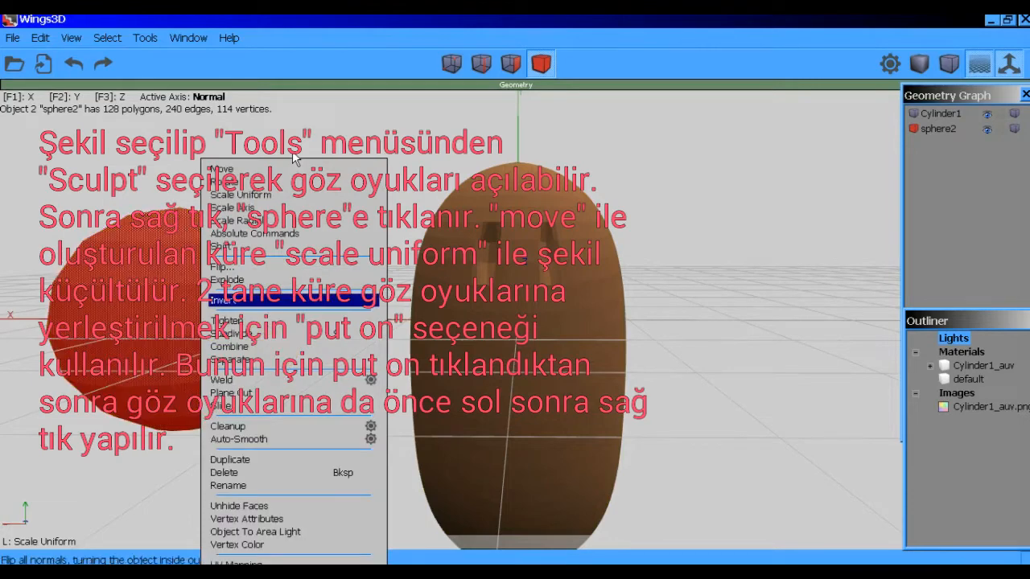
click(297, 464)
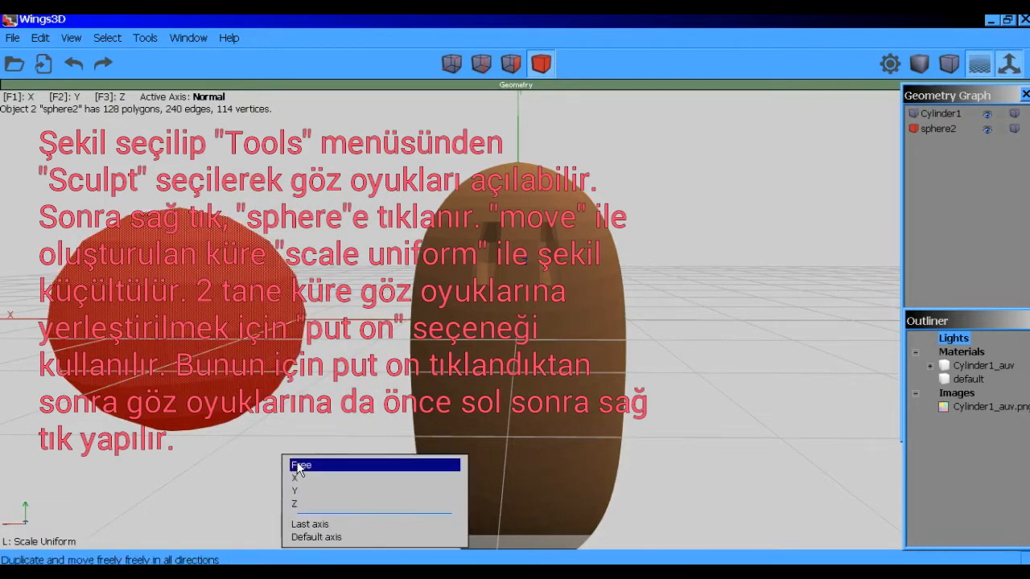
click(300, 505)
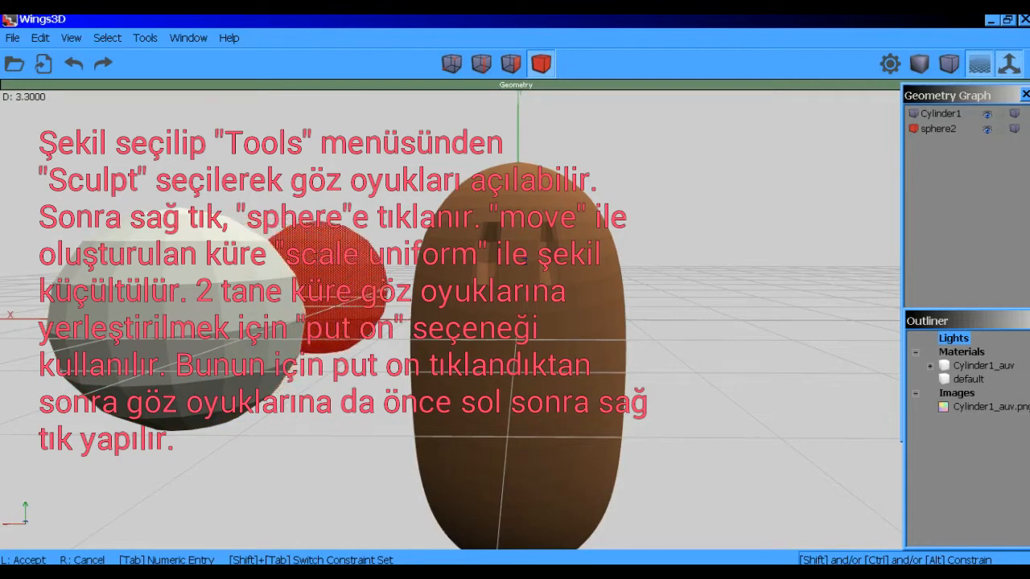
click(299, 504)
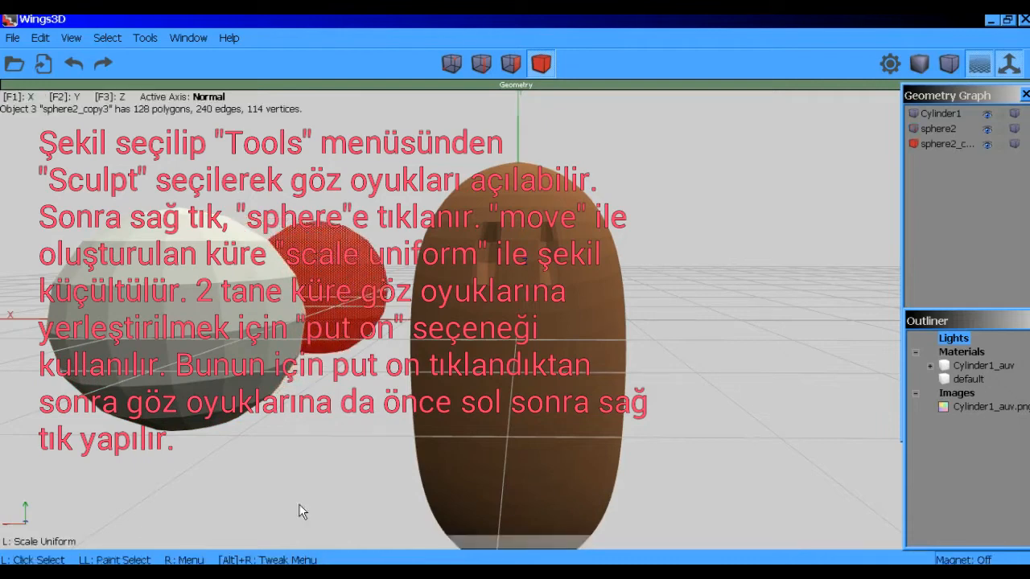
Scale both spheres uniformly to 10% and clear the selection.
click(195, 308)
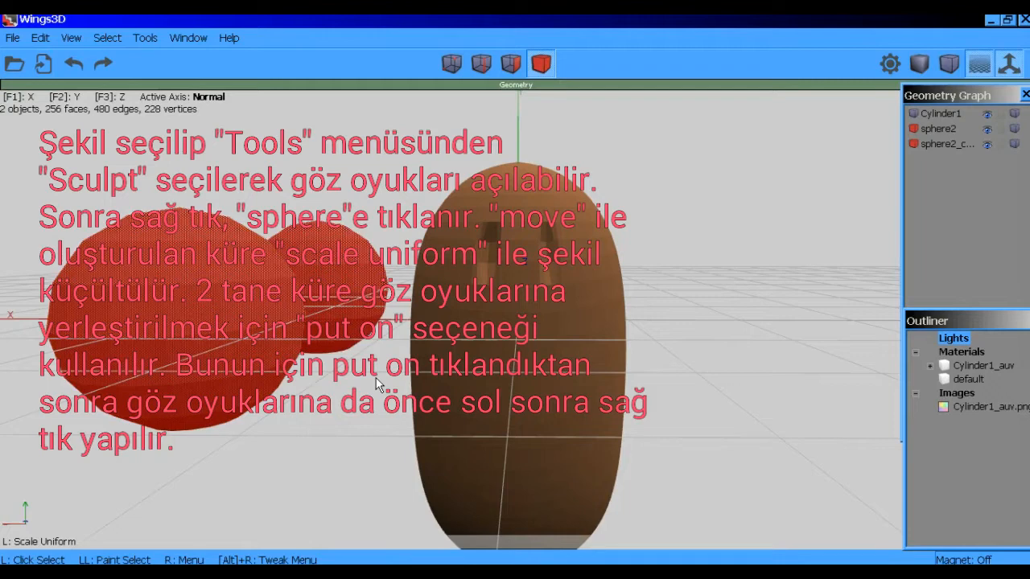
right_click(393, 256)
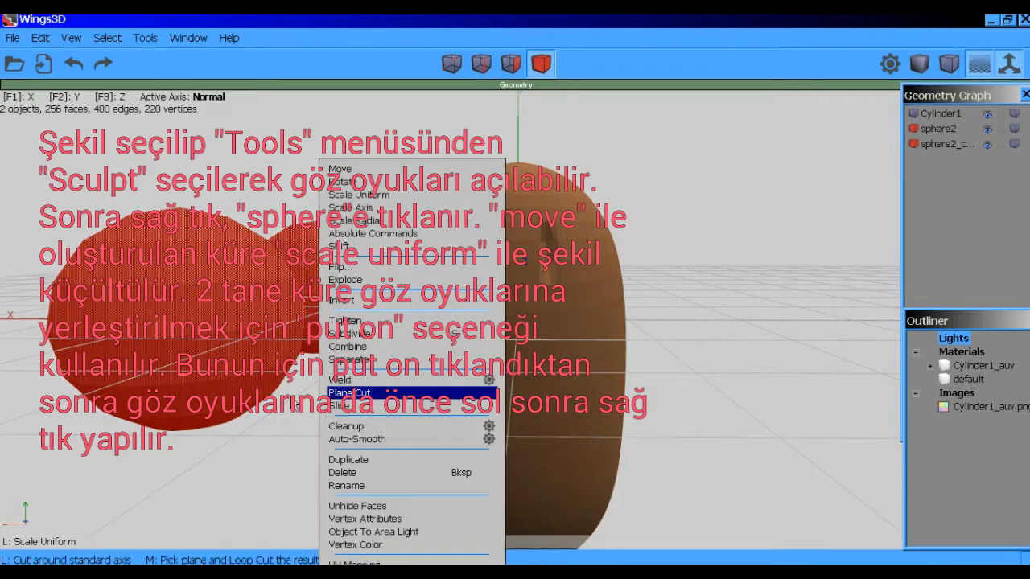
click(361, 194)
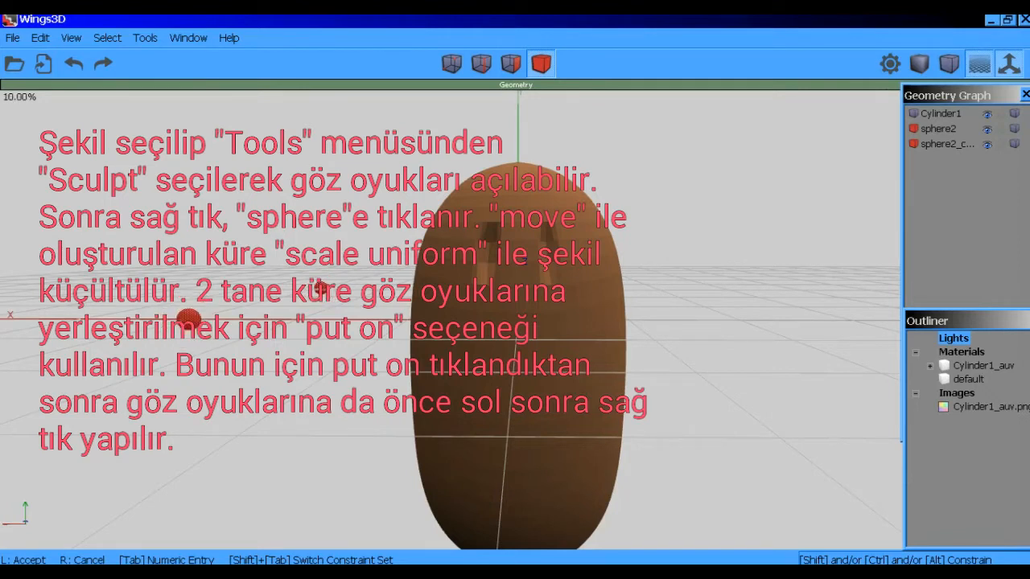
click(322, 320)
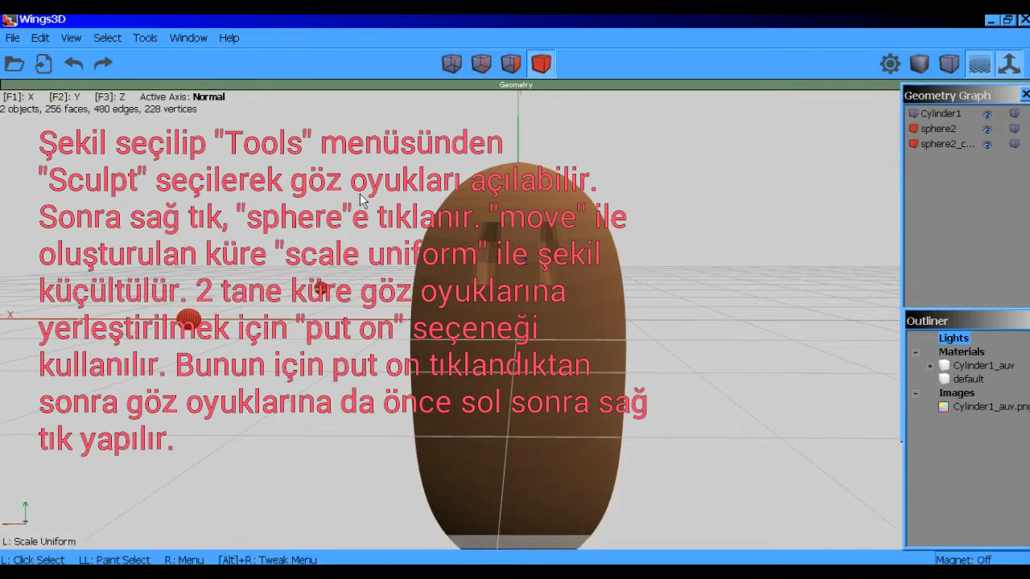
click(264, 371)
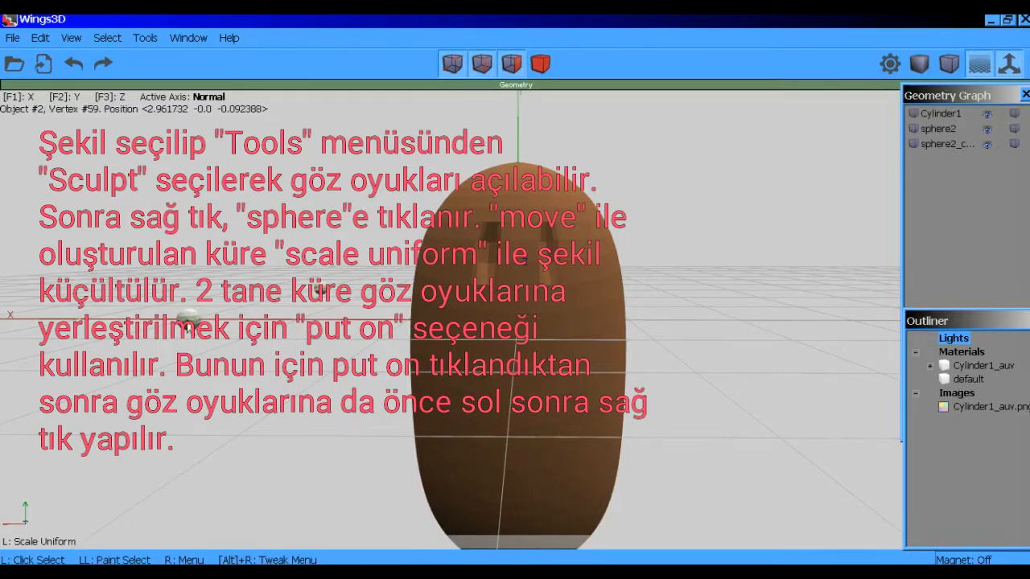
click(187, 325)
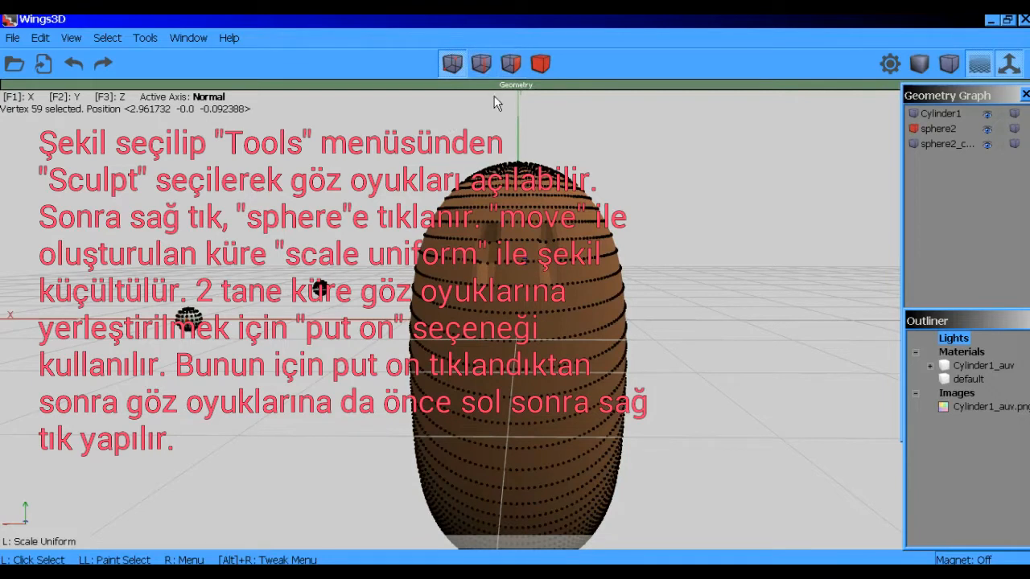
click(512, 63)
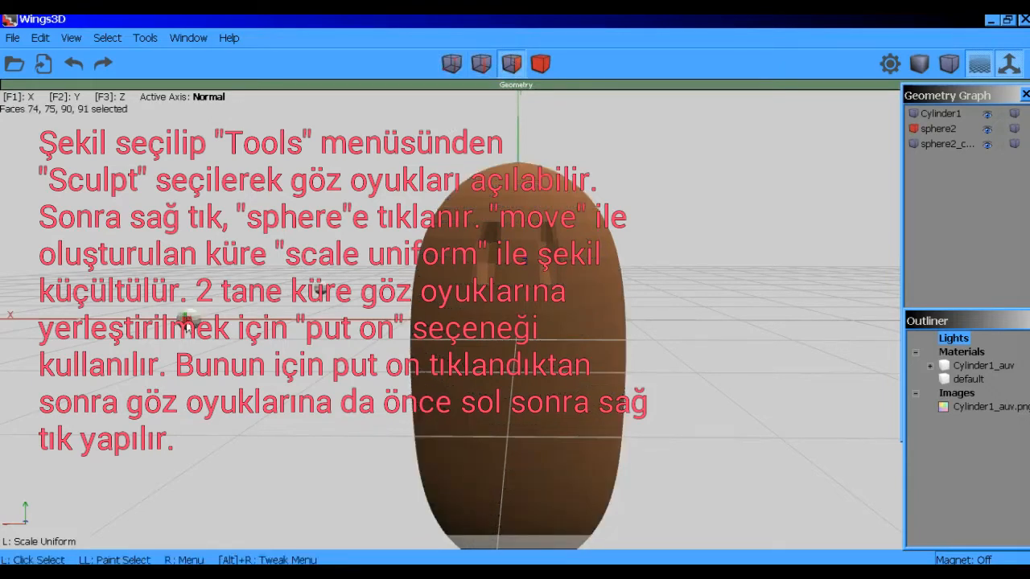
key(space)
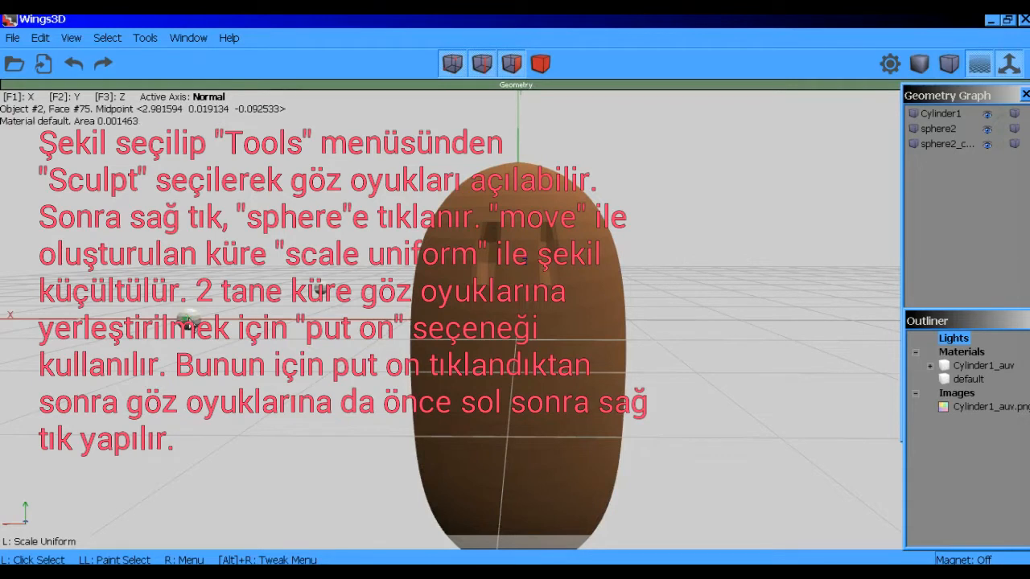
Place the nearer small sphere into the viewer's left eye socket using Put On from one of its faces.
click(188, 323)
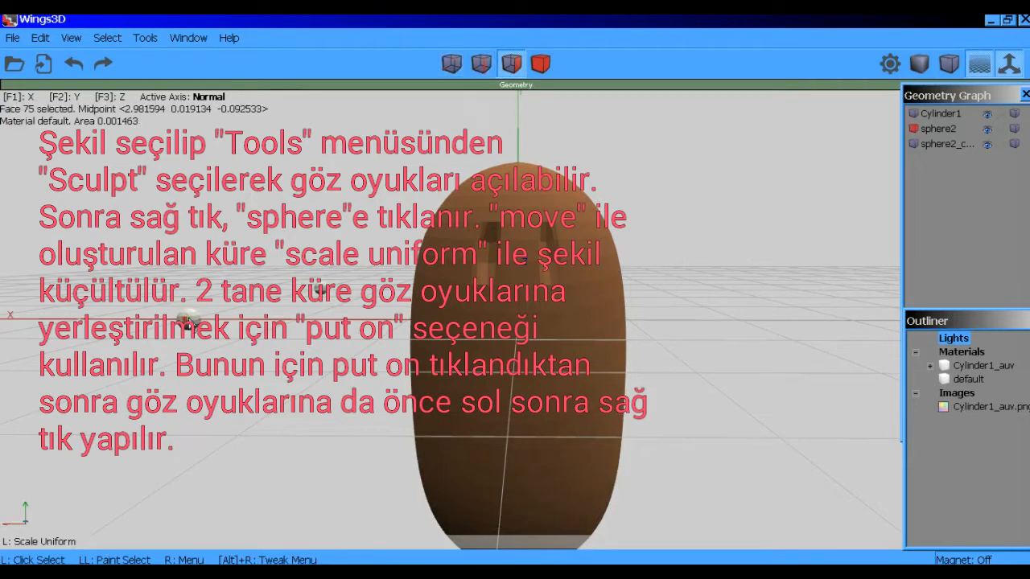
right_click(300, 318)
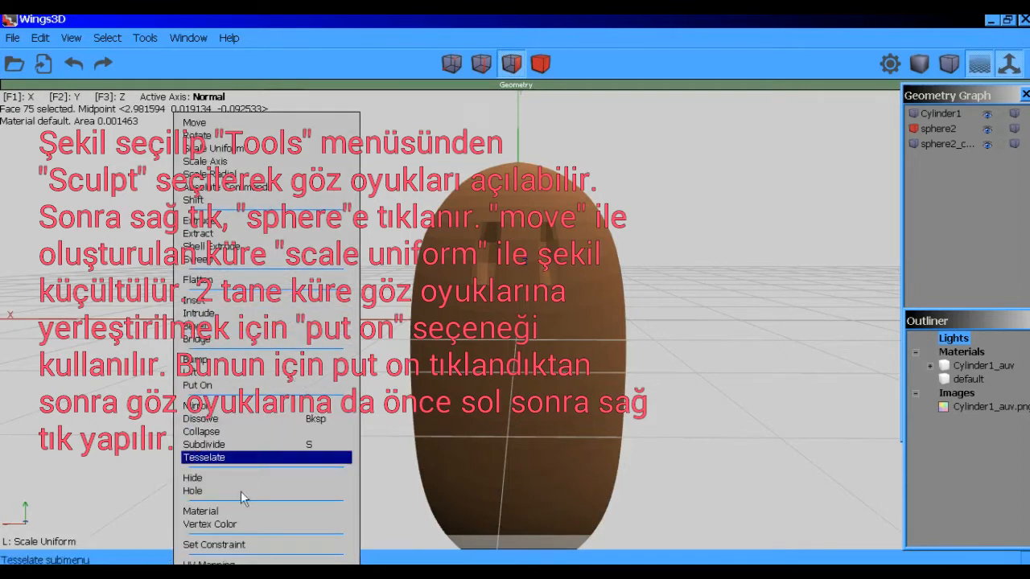
click(210, 387)
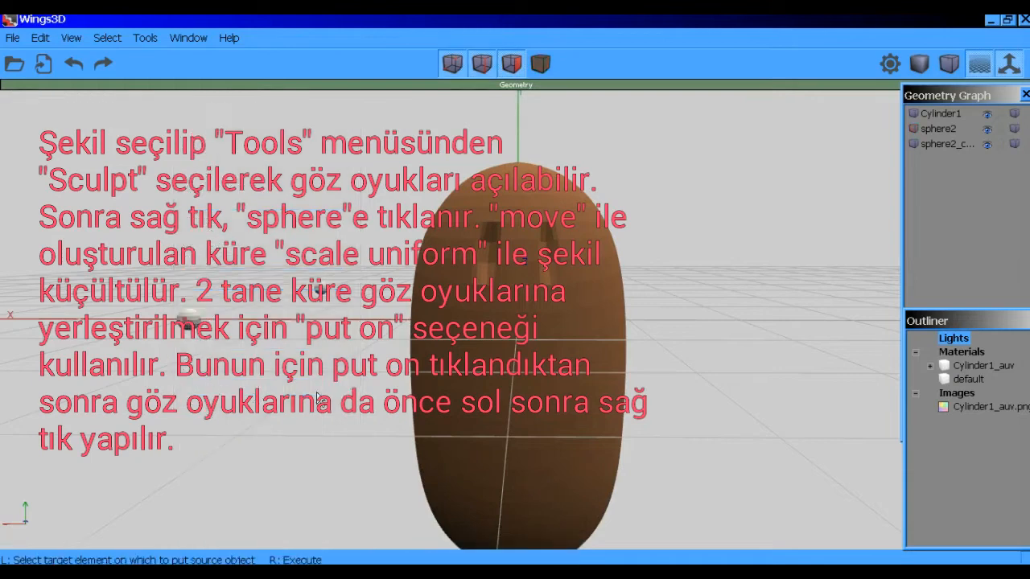
click(493, 252)
right_click(492, 252)
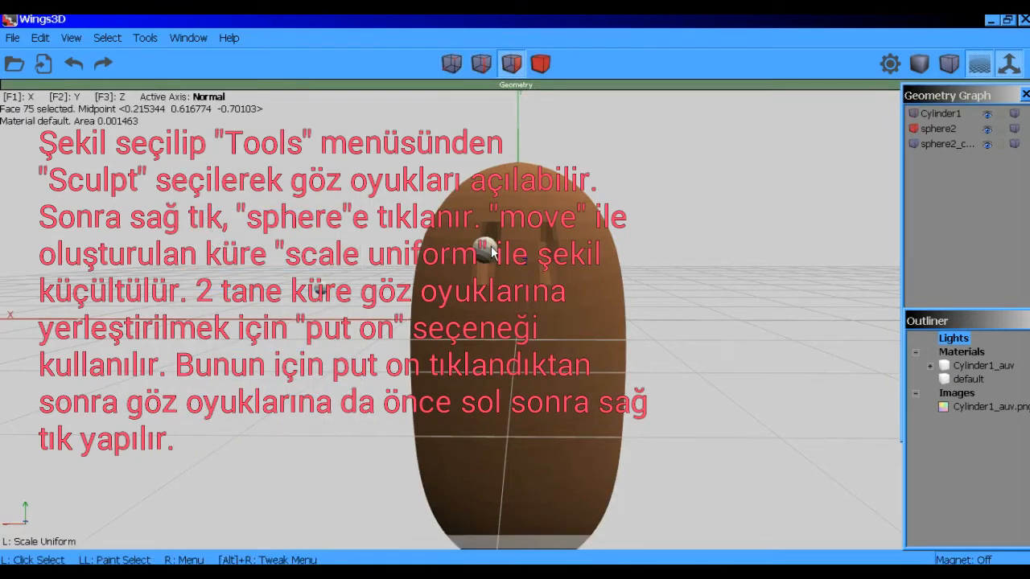
Place the other small sphere into the viewer's right eye socket using Put On, and clear the selection.
click(320, 310)
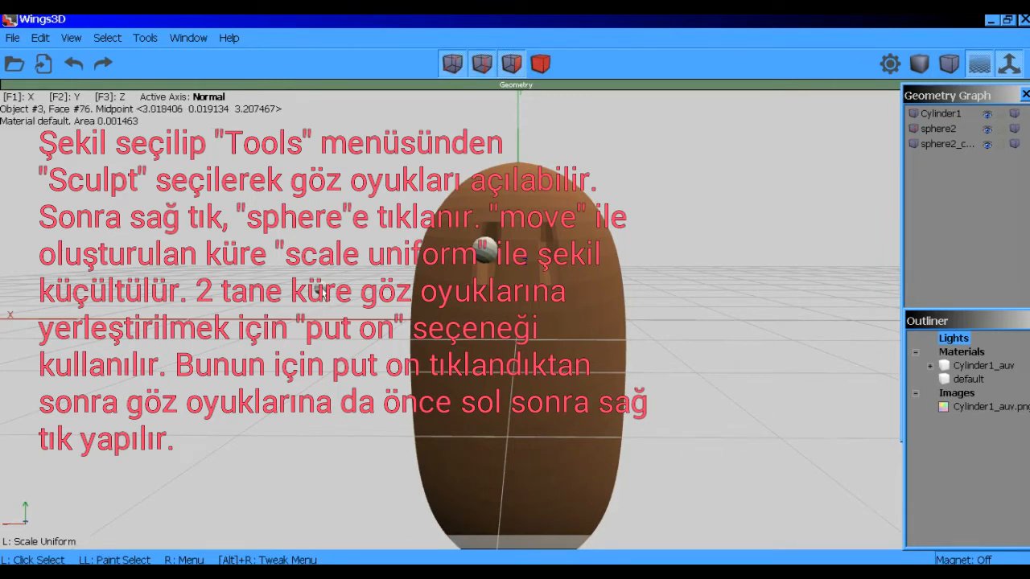
click(321, 295)
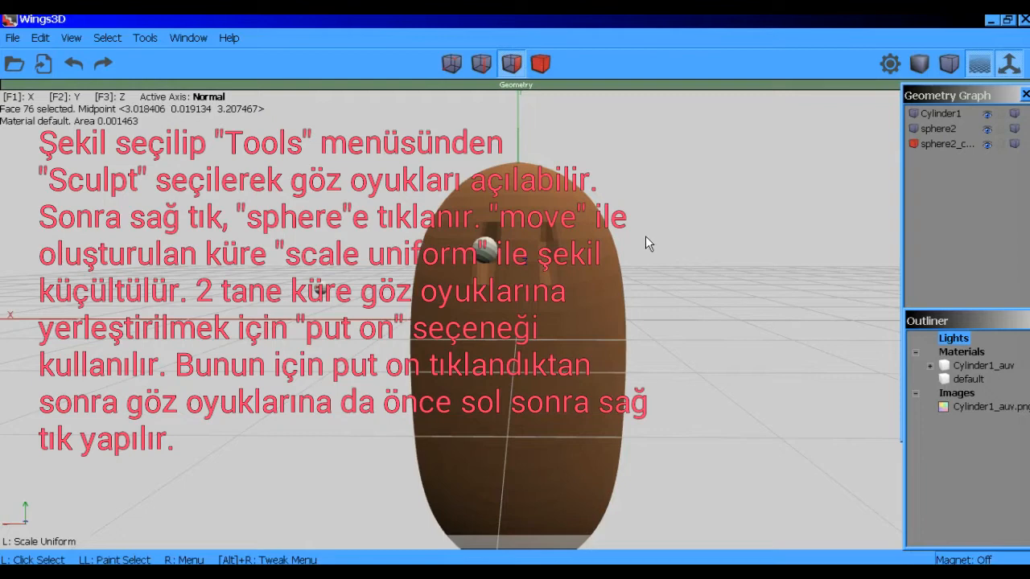
right_click(682, 235)
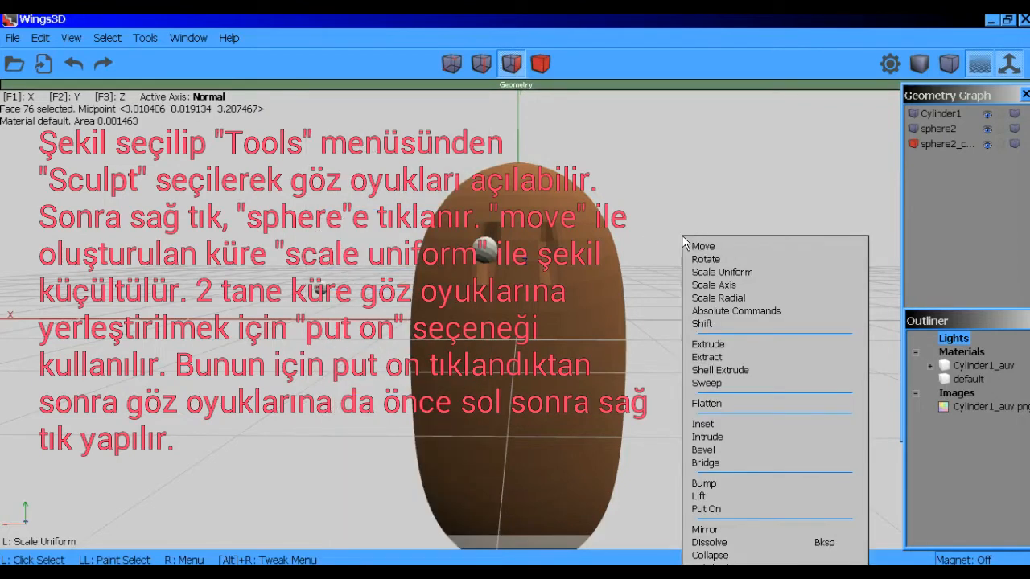
click(722, 511)
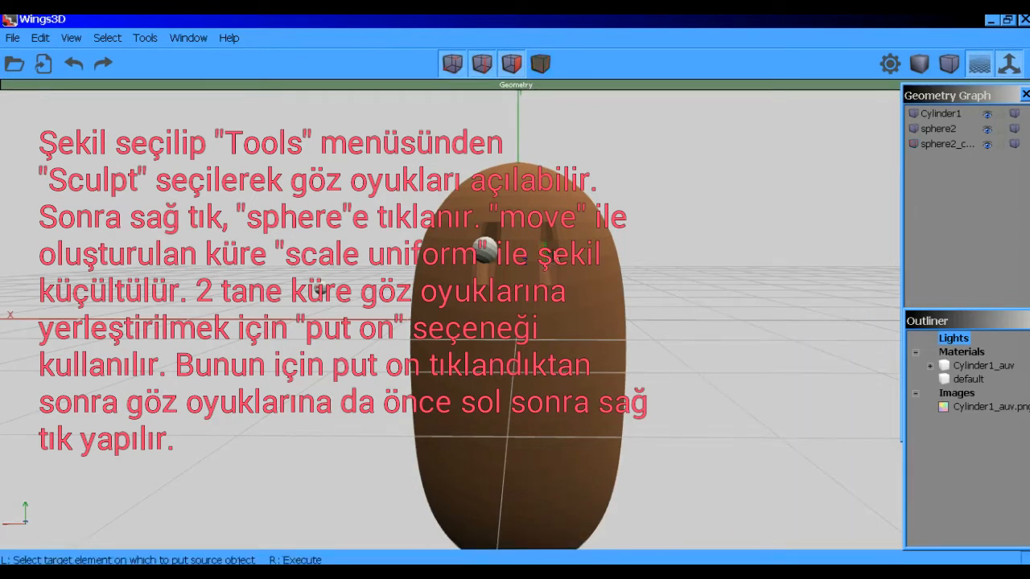
click(555, 246)
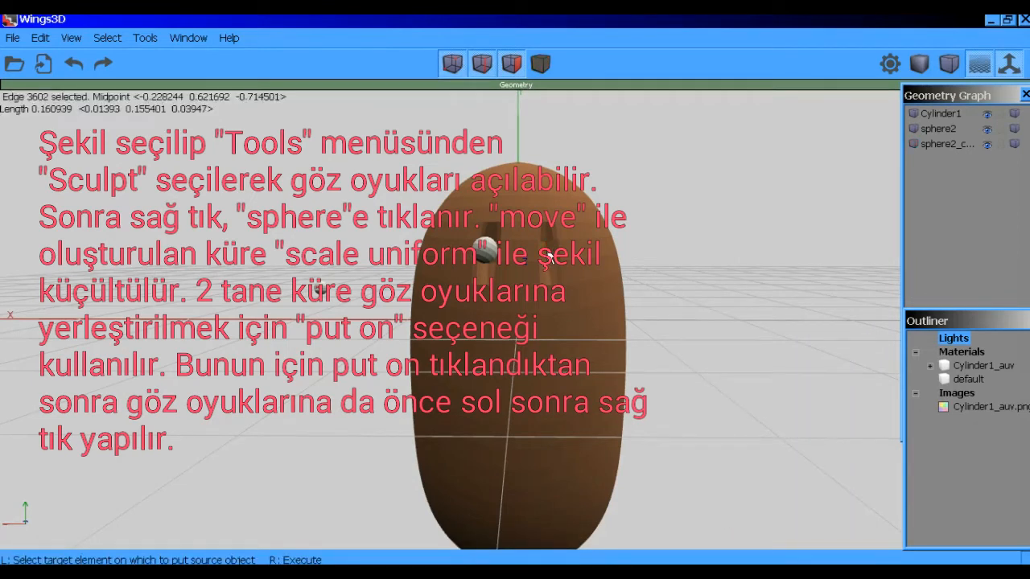
right_click(642, 251)
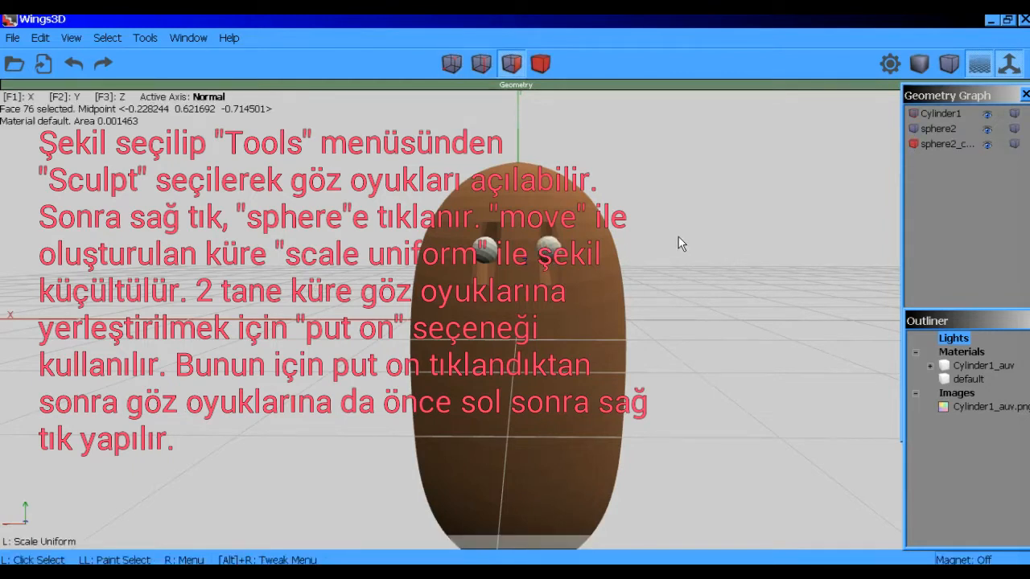
click(681, 243)
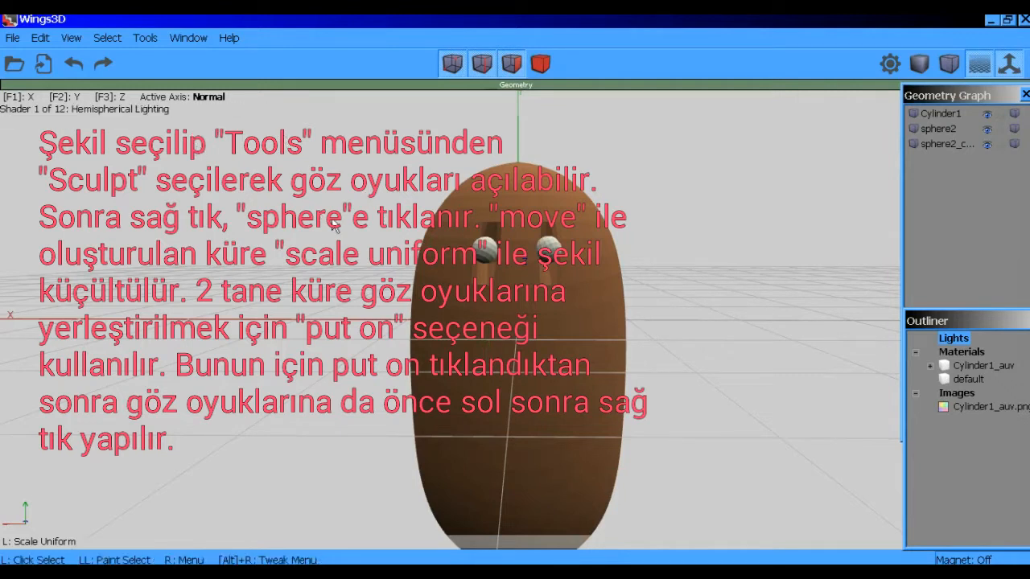
click(284, 232)
click(284, 232)
Select a U-shaped patch of 12 faces below the eyes on the tube's front as the mouth outline.
click(476, 352)
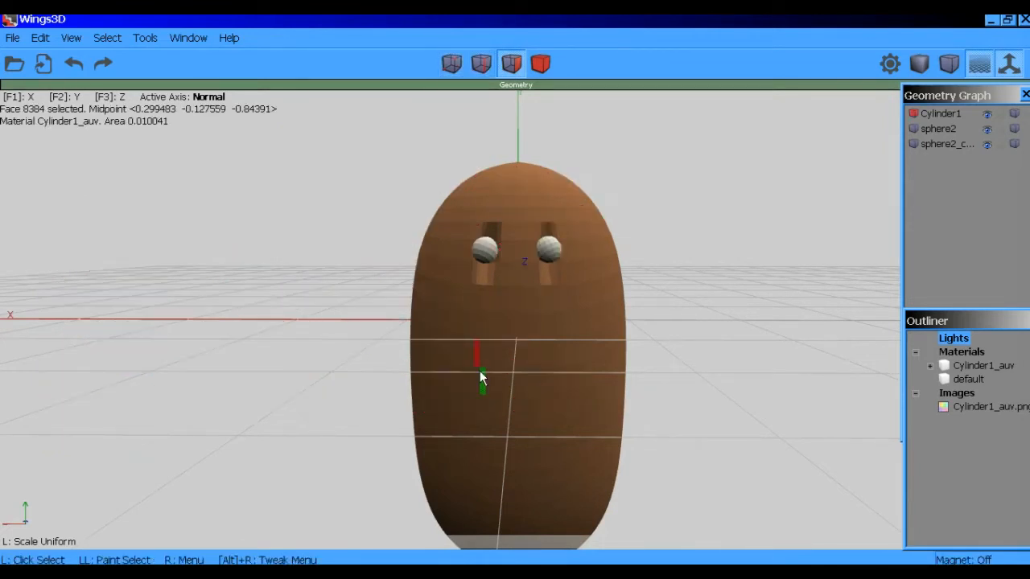
click(480, 377)
click(486, 378)
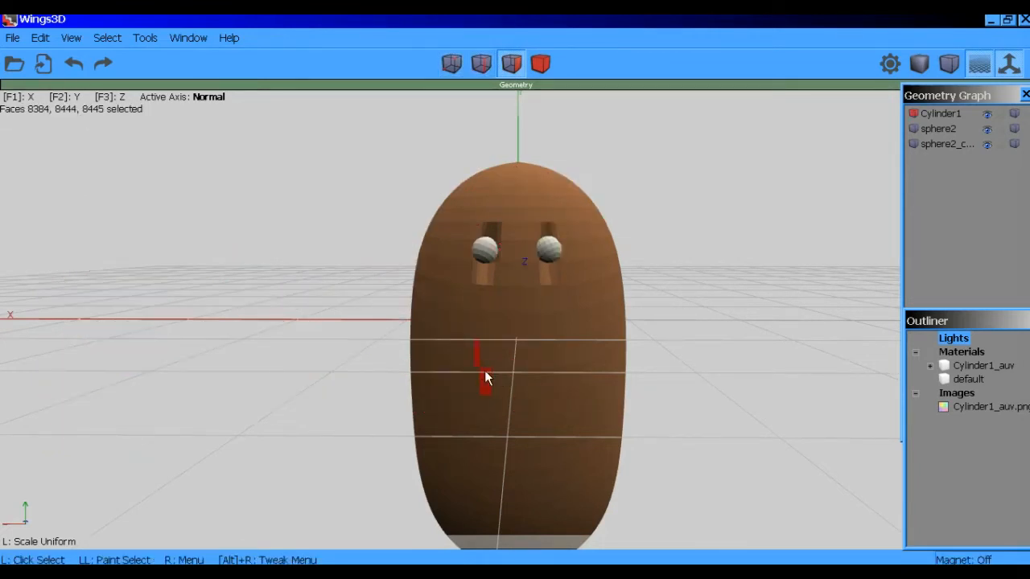
click(494, 382)
click(503, 383)
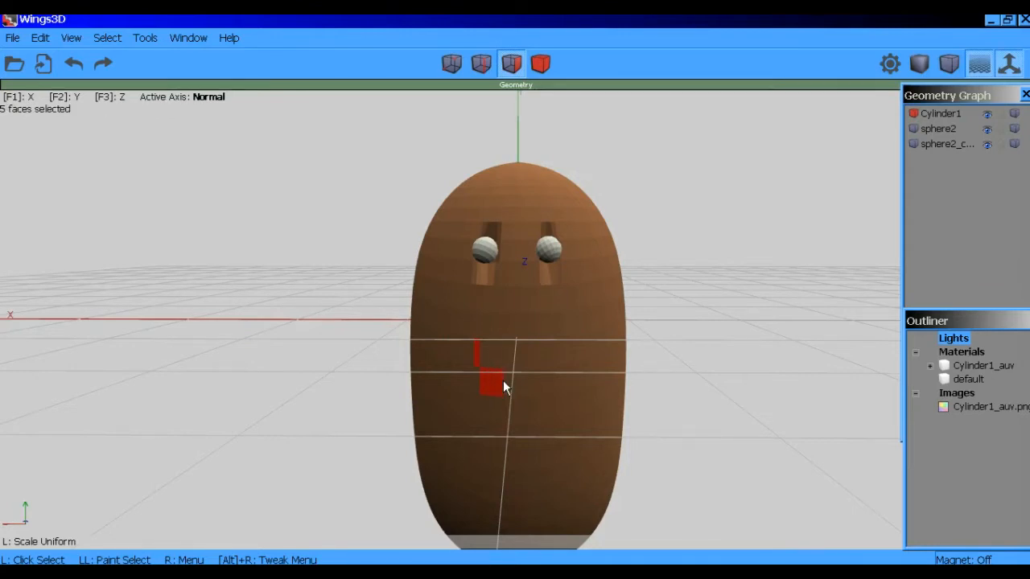
click(507, 383)
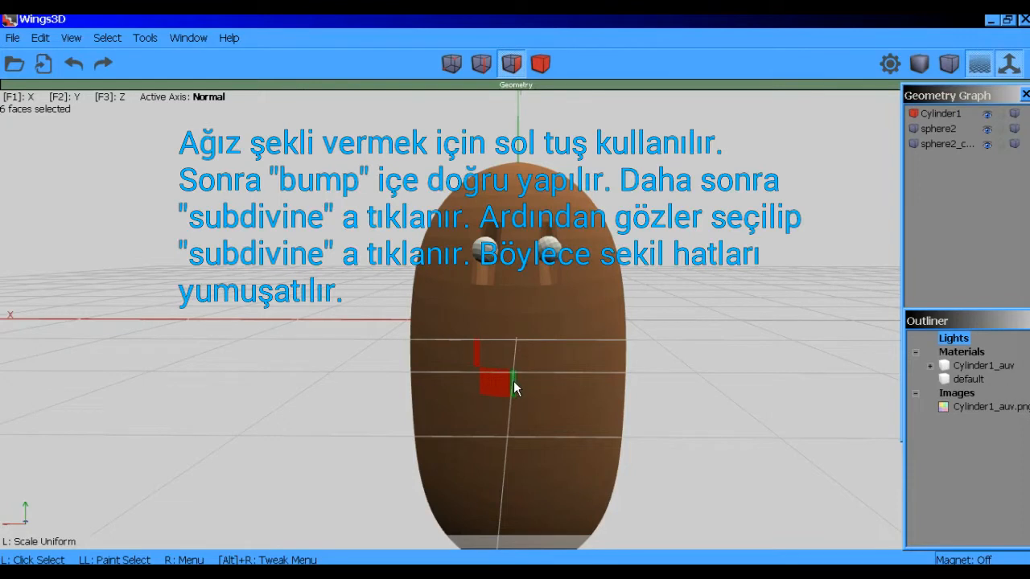
click(515, 386)
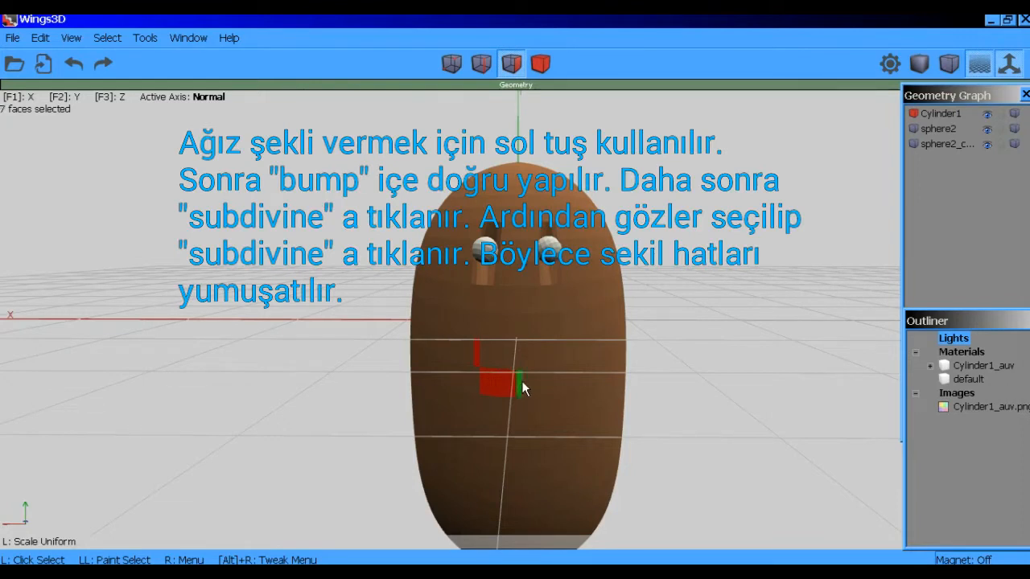
click(519, 385)
click(526, 385)
click(532, 385)
click(544, 380)
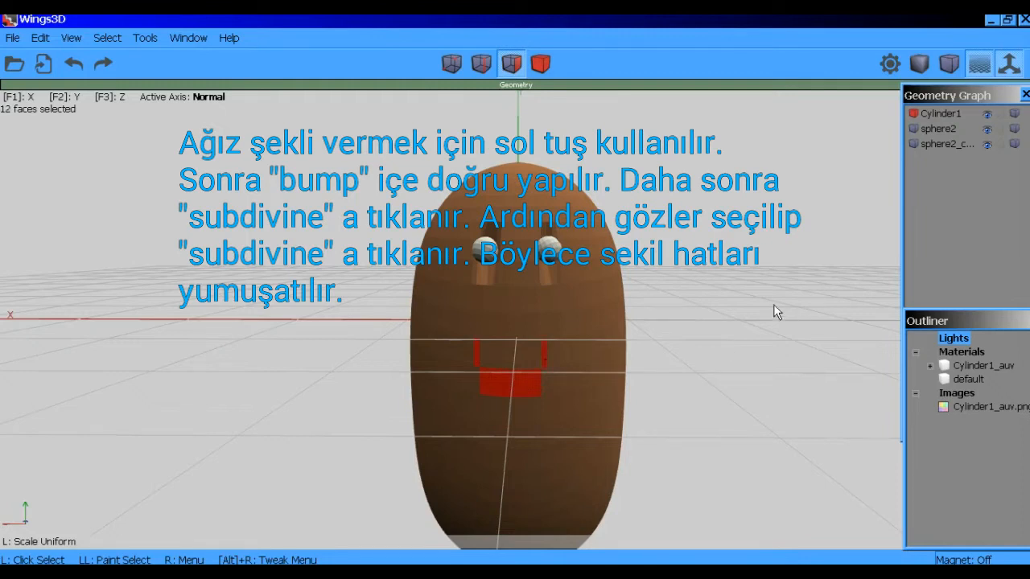
Bump the selected mouth faces inward by -0.1 units.
right_click(657, 307)
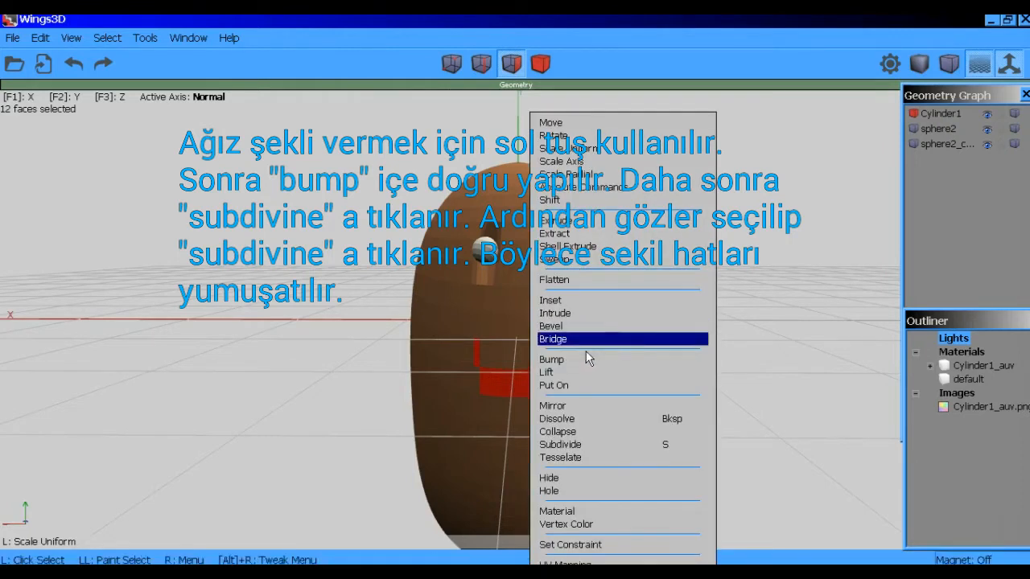
click(574, 363)
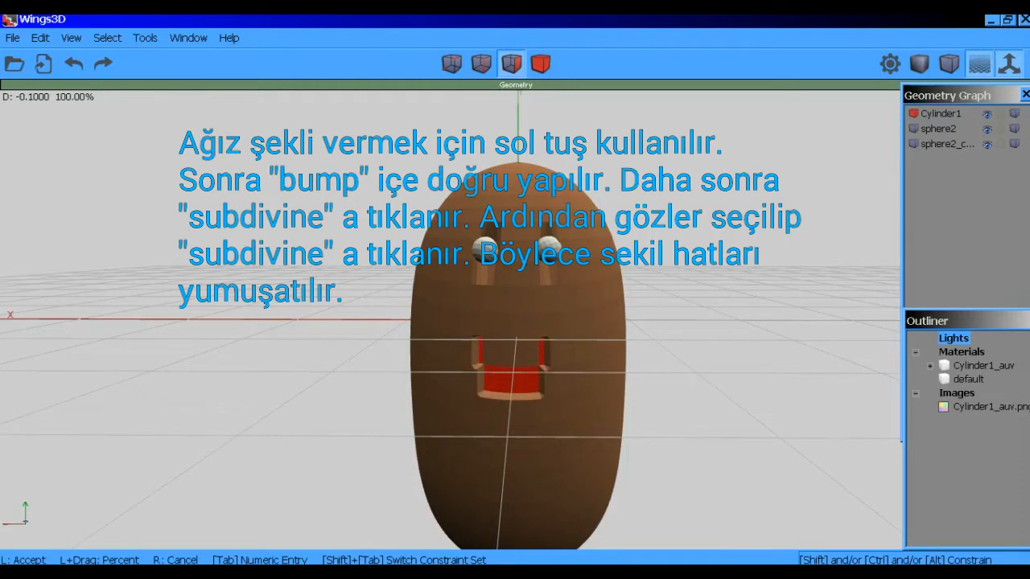
click(571, 359)
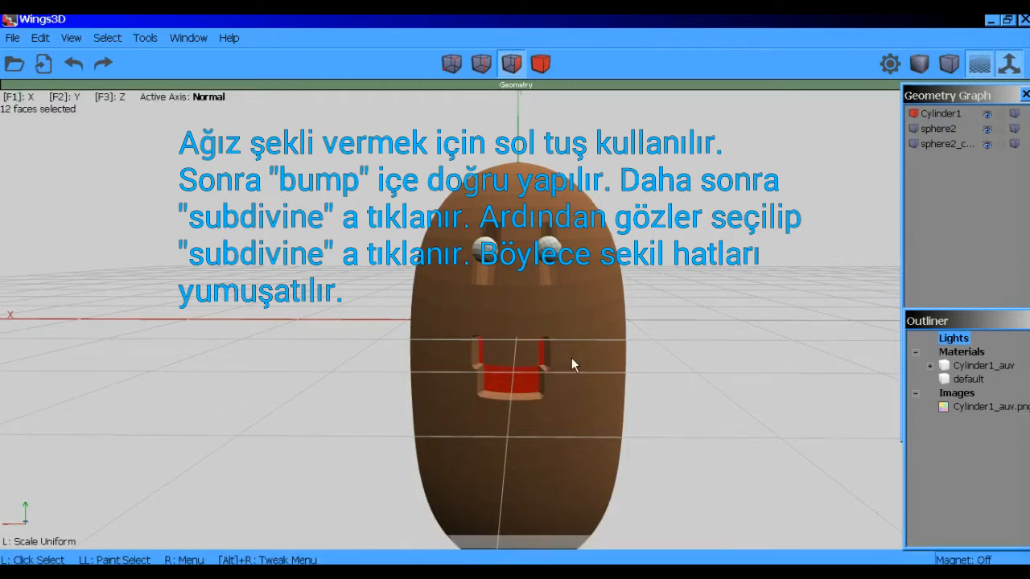
Subdivide the recessed mouth faces and clear the selection.
right_click(684, 347)
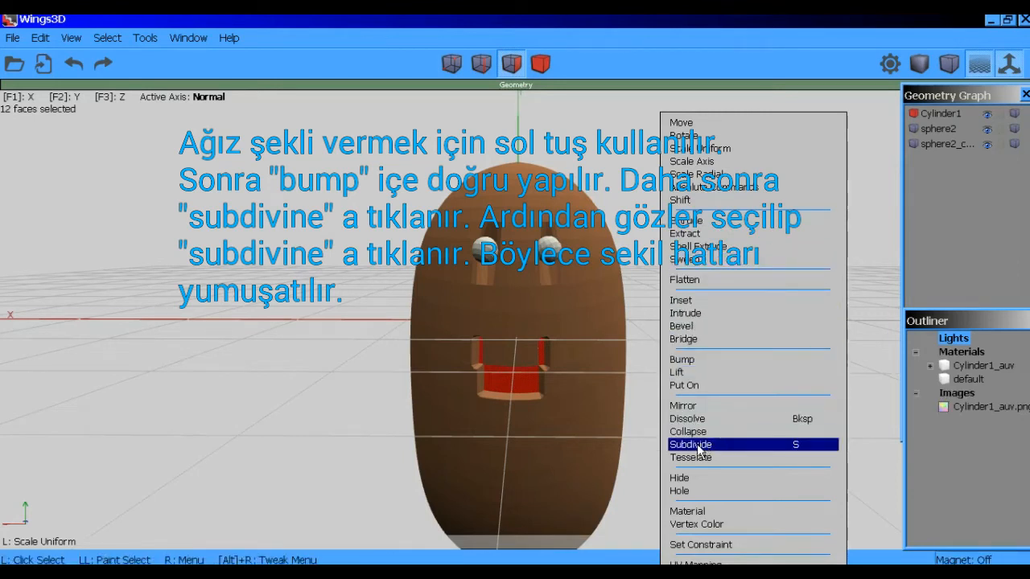
click(699, 445)
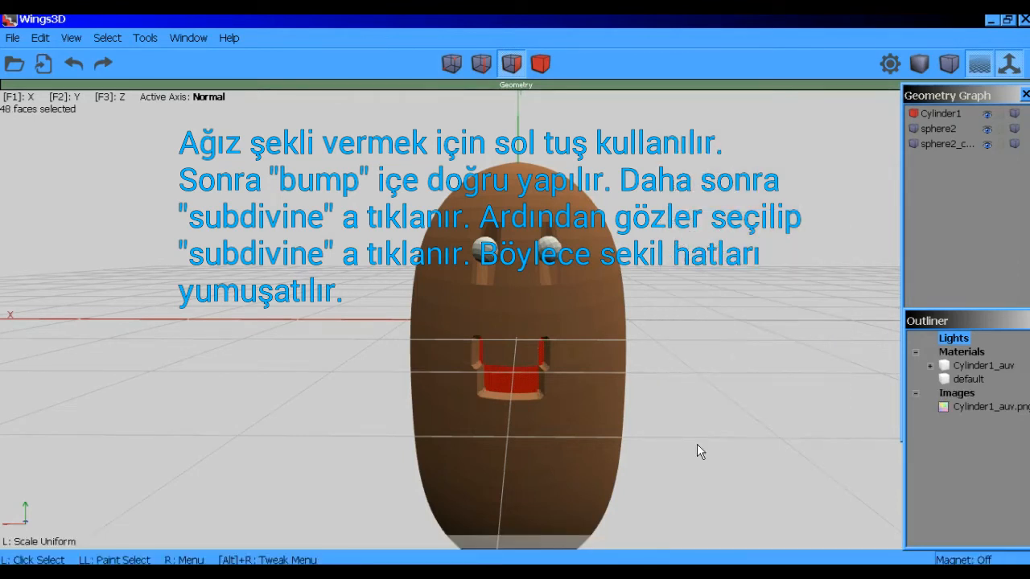
click(696, 332)
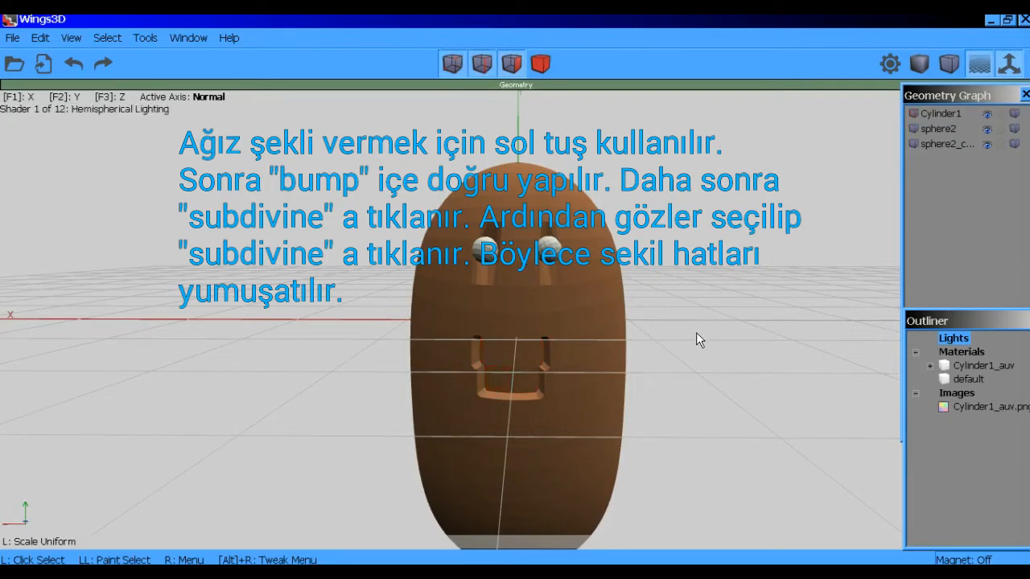
Switch to body selection and select both eye spheres as whole objects.
middle_drag(747, 333, 665, 306)
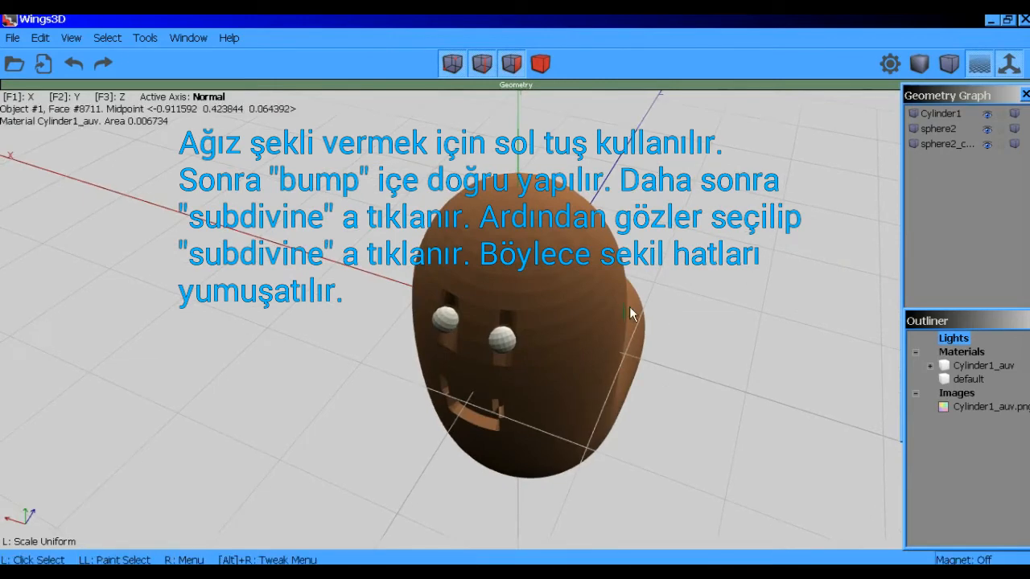
middle_drag(800, 324, 744, 310)
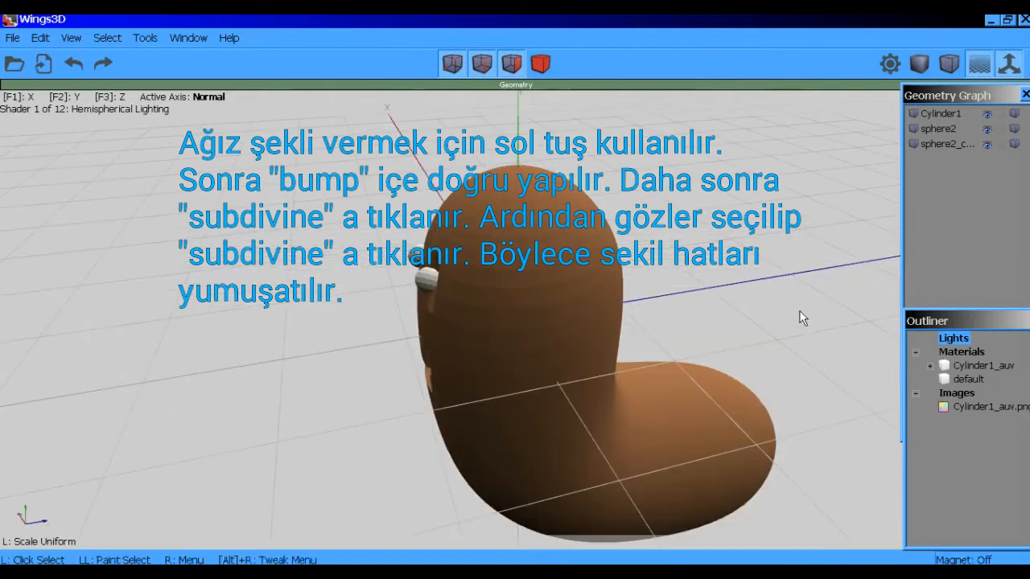
click(541, 64)
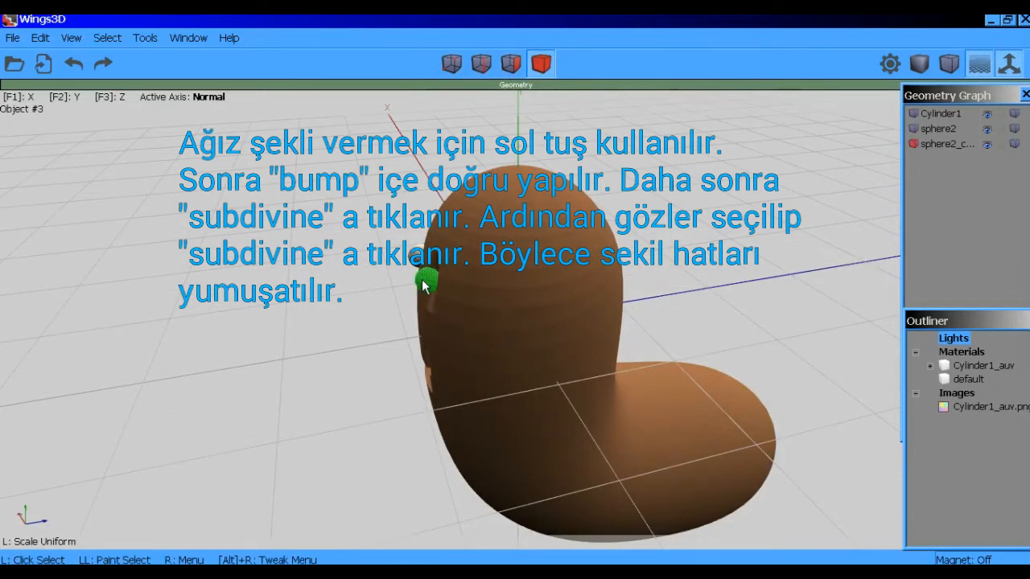
click(422, 275)
click(420, 261)
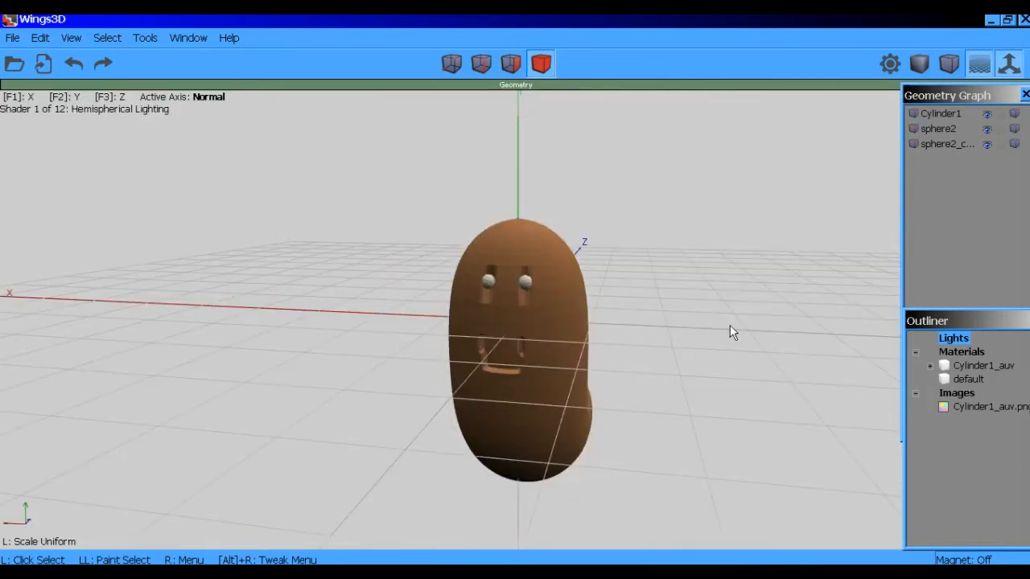
Add a cone and move it 2.5 units along the Y axis, above the figure's head.
right_click(730, 326)
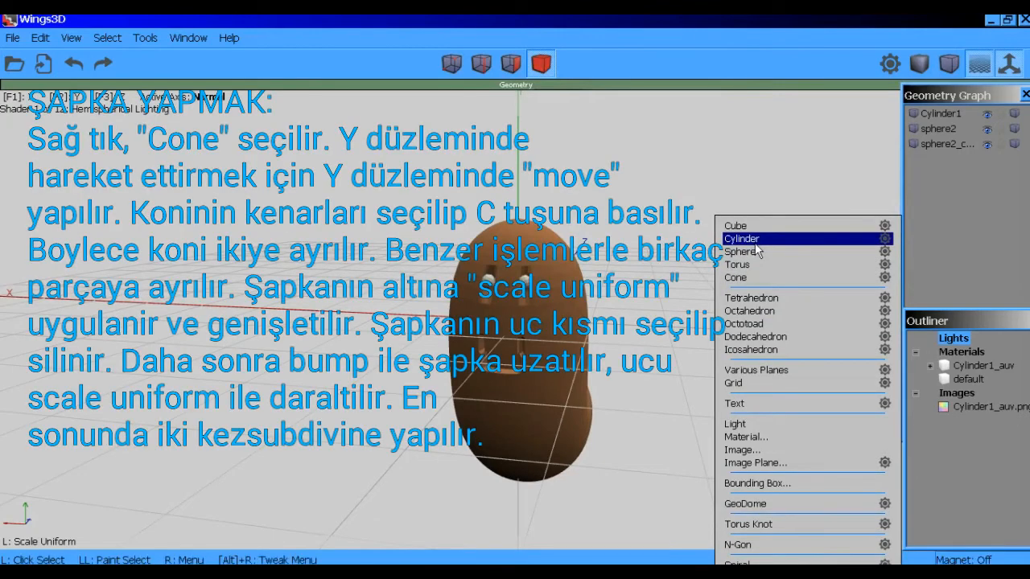
click(748, 278)
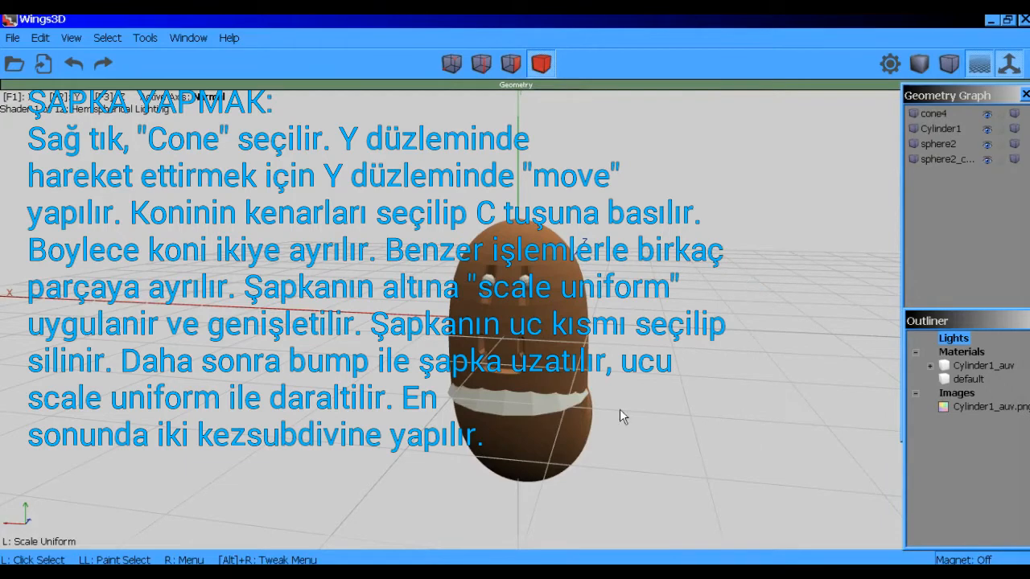
click(493, 405)
right_click(671, 166)
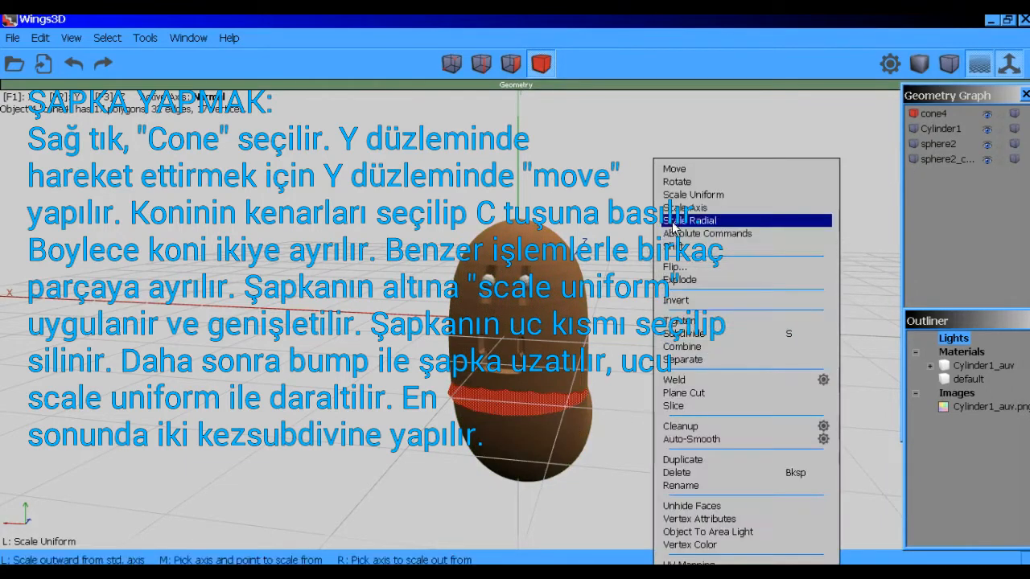
click(672, 169)
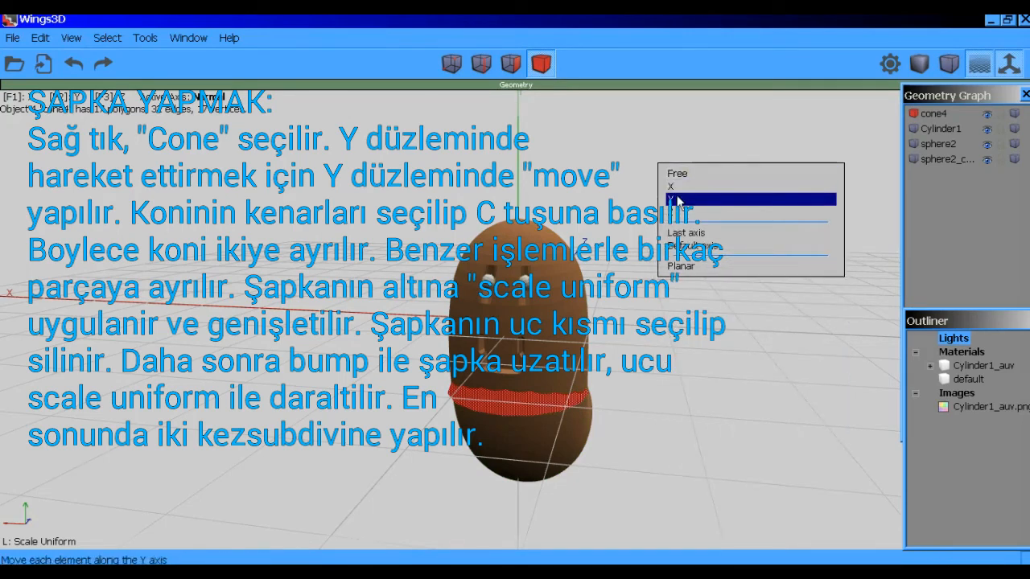
click(676, 202)
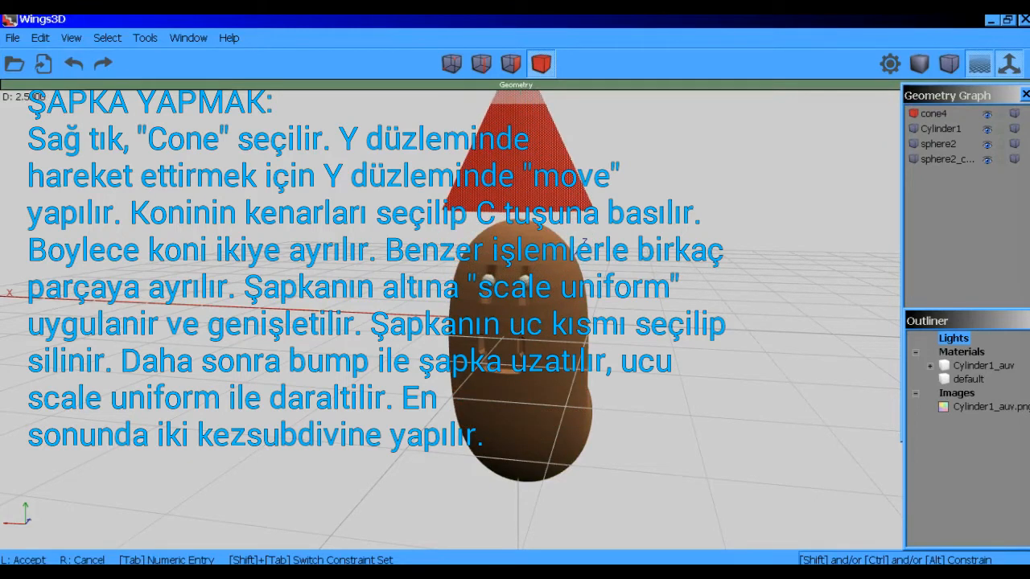
click(678, 198)
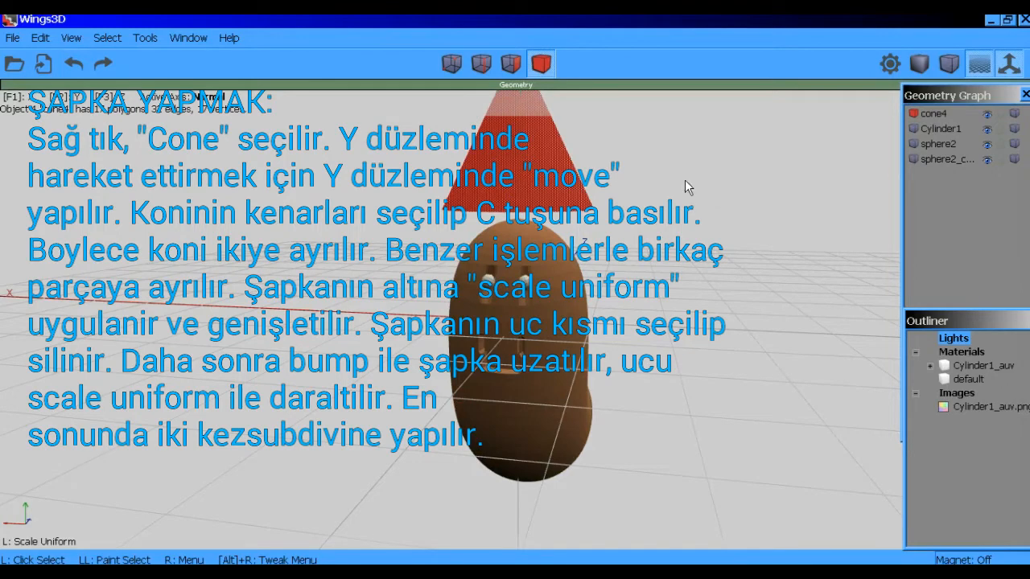
Select the cone's slanted side edges and connect them to add an edge ring around the cone at mid-height.
scroll(639, 130, down, 1)
click(482, 63)
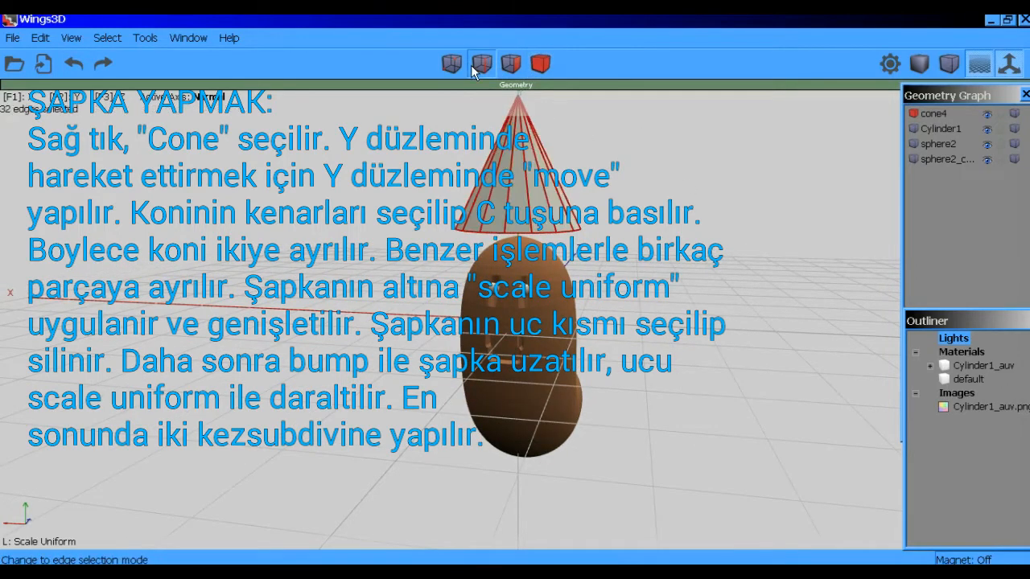
middle_drag(515, 161, 541, 129)
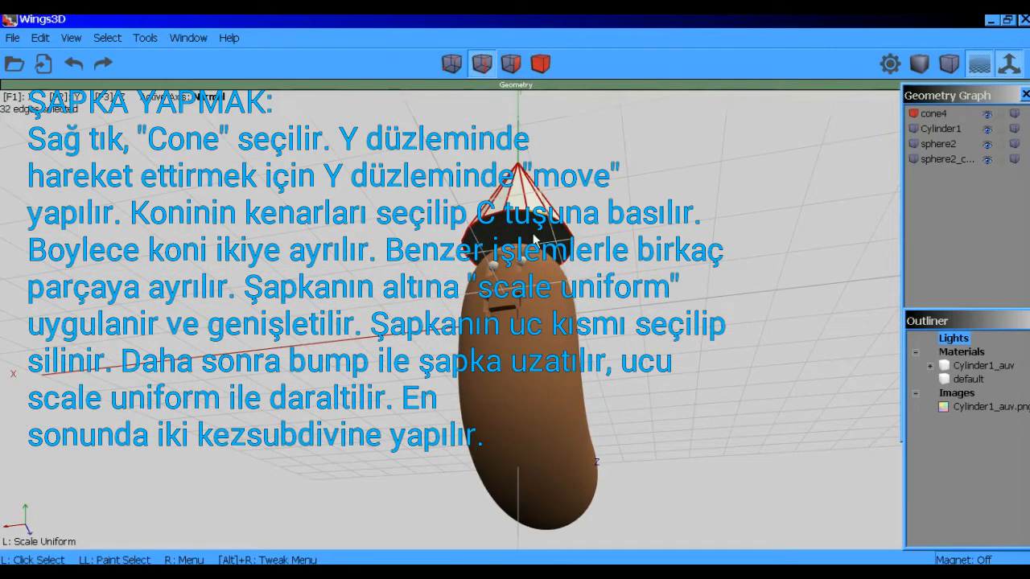
click(512, 63)
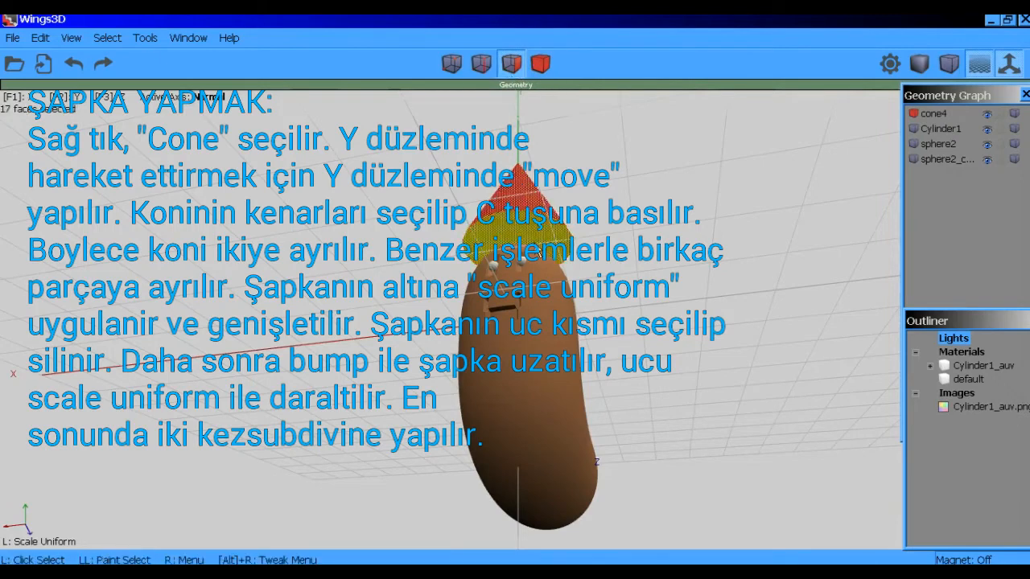
middle_drag(541, 233, 511, 72)
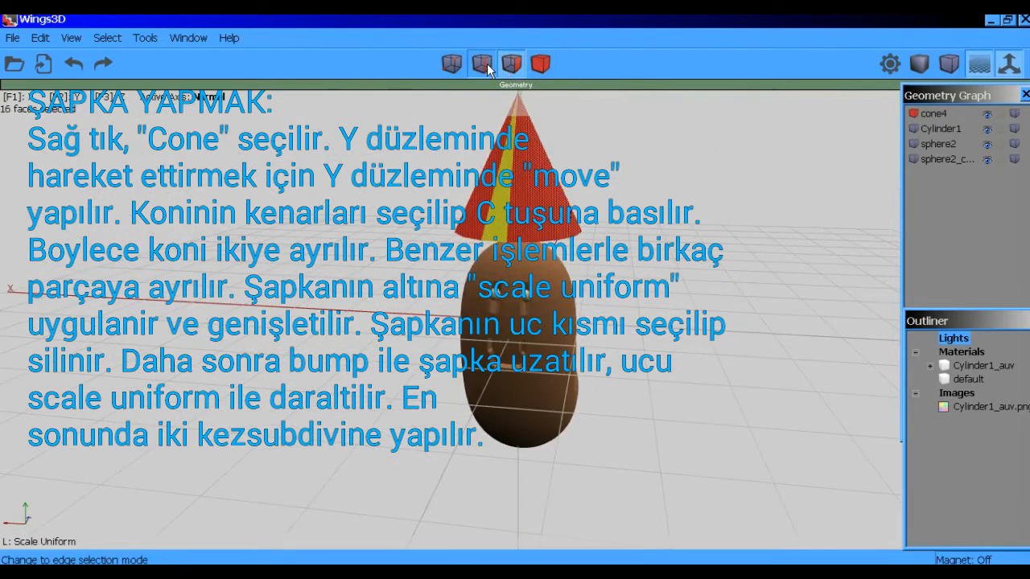
click(482, 62)
middle_drag(712, 261, 636, 257)
key(space)
ctrl+alt+drag(628, 193, 399, 161)
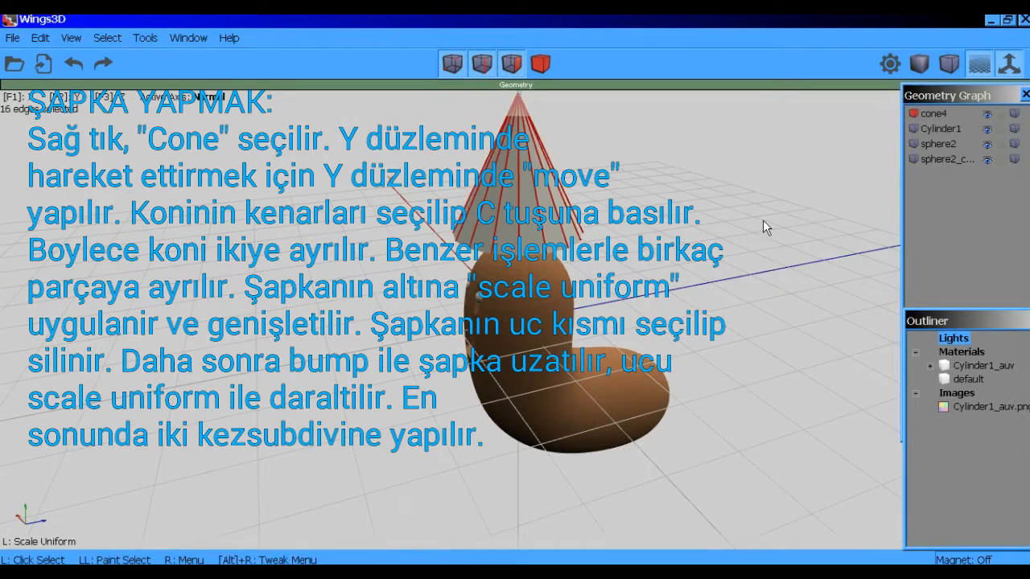
key(c)
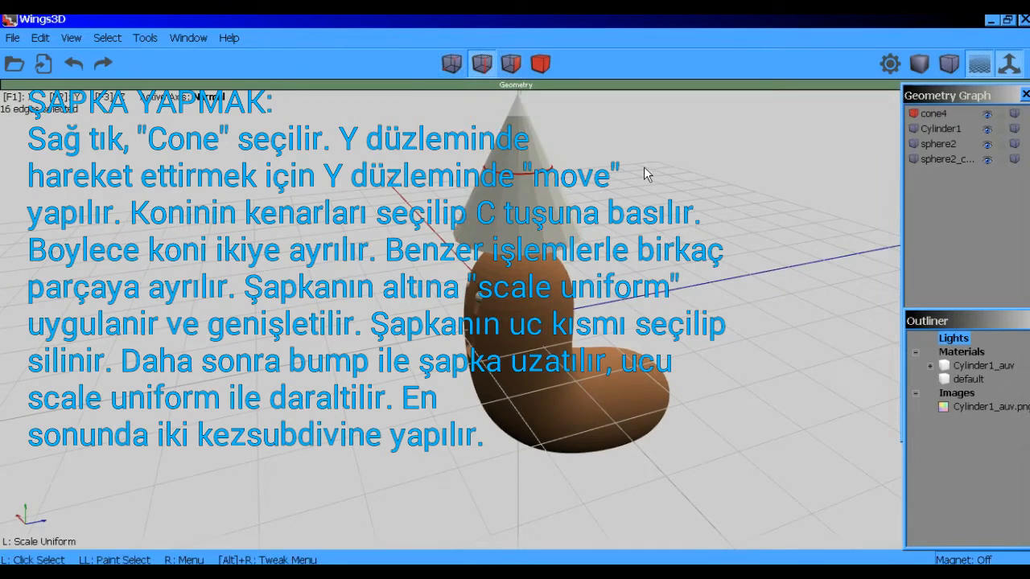
Connect the side edges of the cone's lower half, and connect those nearest the base to add another ring there.
drag(592, 134, 467, 142)
key(space)
ctrl+alt+drag(591, 194, 459, 214)
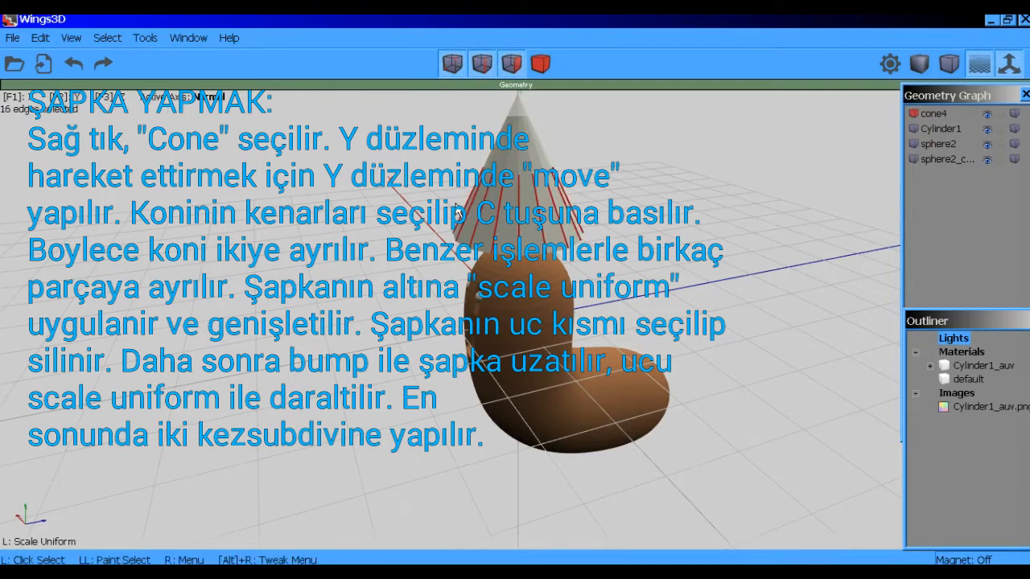
key(space)
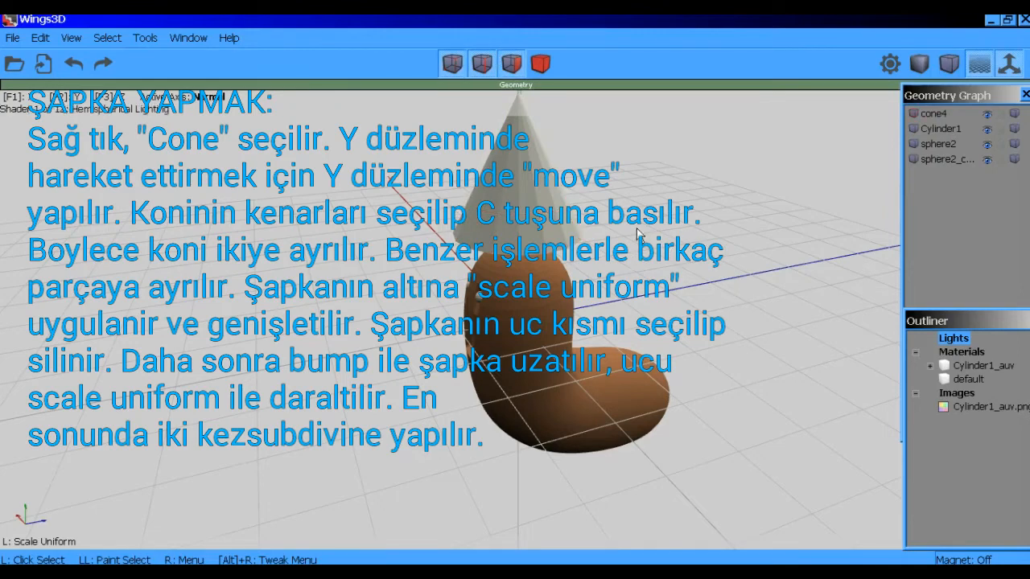
drag(637, 229, 453, 230)
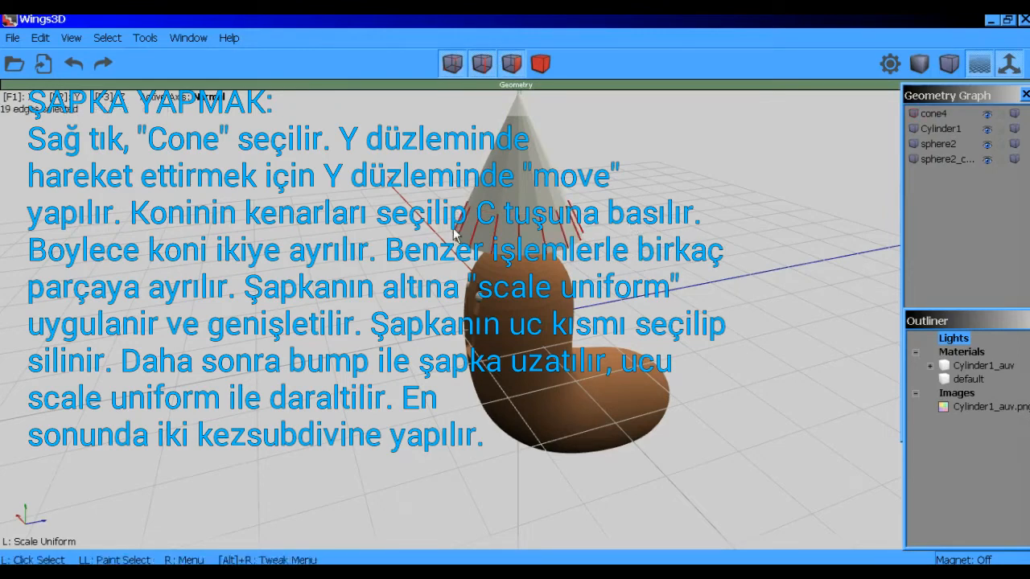
key(c)
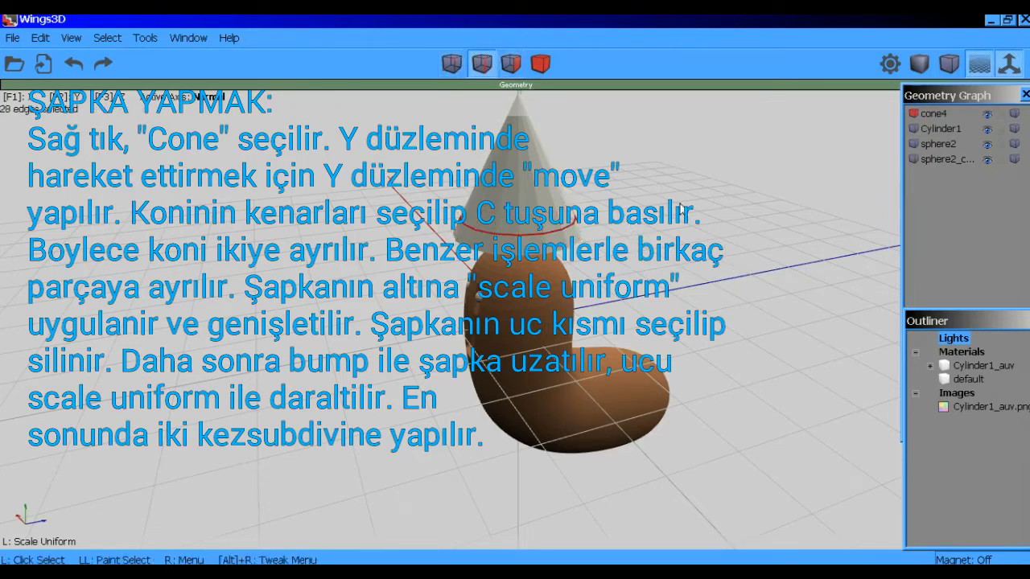
Connect the side edges of the cone's upper half, and connect those of the topmost section to add a ring near the tip.
key(space)
drag(588, 137, 477, 139)
key(c)
key(space)
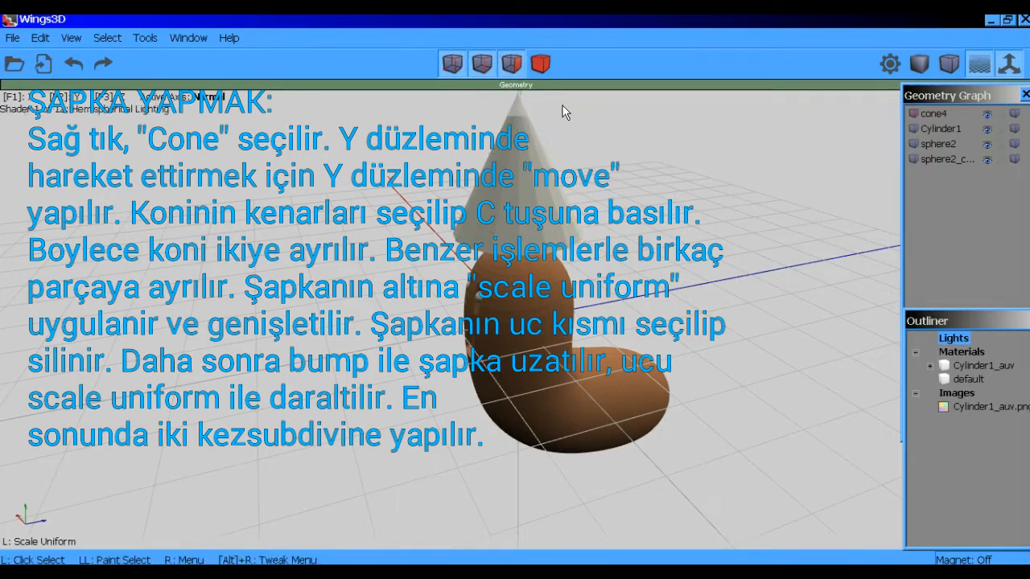
drag(563, 113, 480, 111)
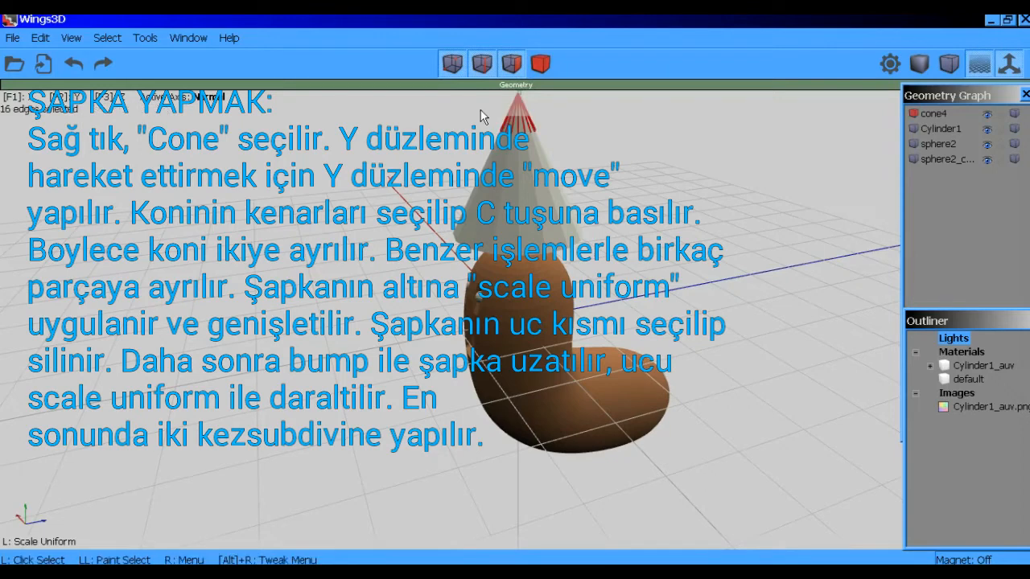
key(c)
Try to delete the topmost section of the cone, selected together with the ring below it.
scroll(636, 133, down, 2)
scroll(636, 135, down, 1)
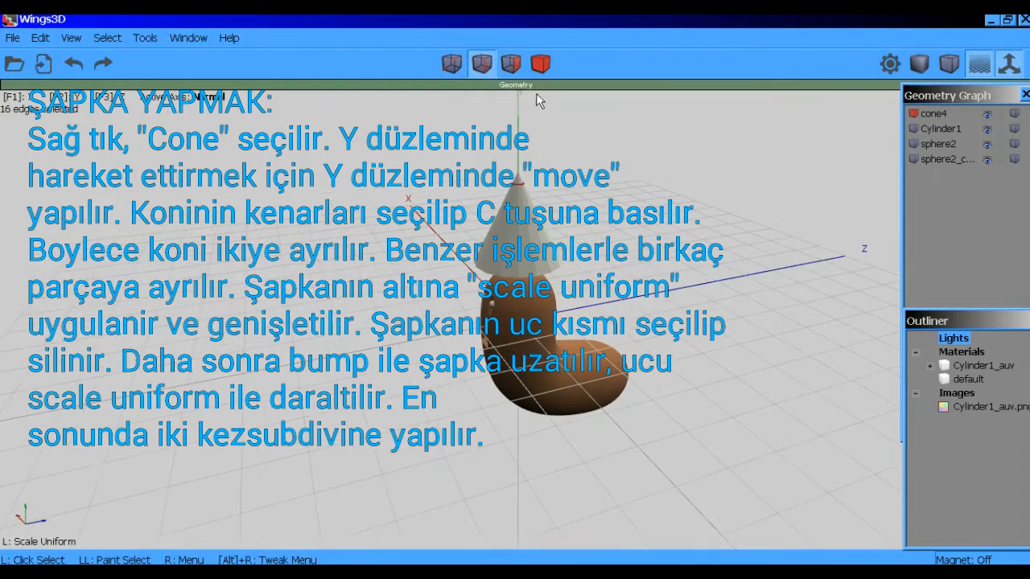
drag(550, 145, 511, 185)
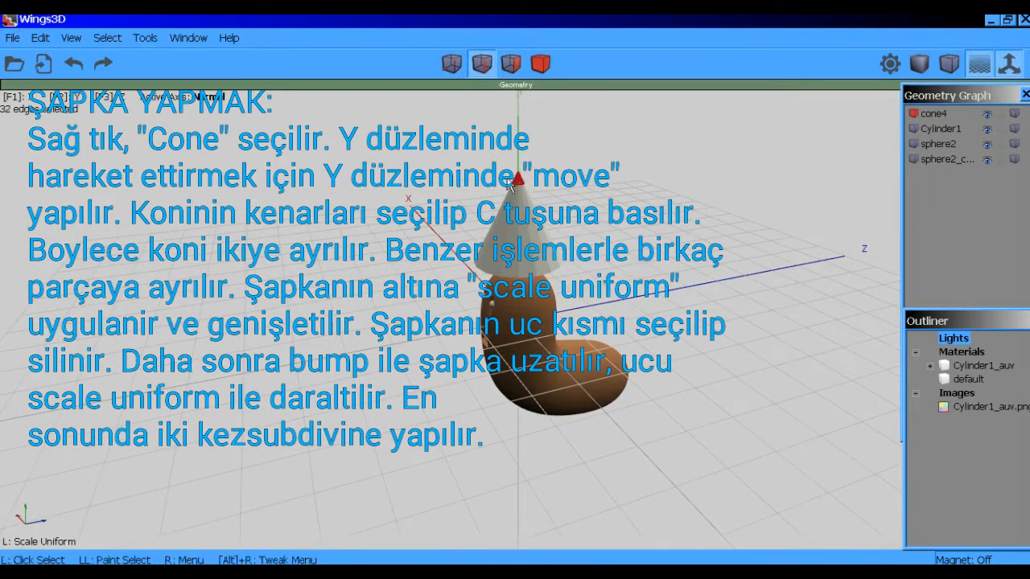
click(512, 66)
key(Delete)
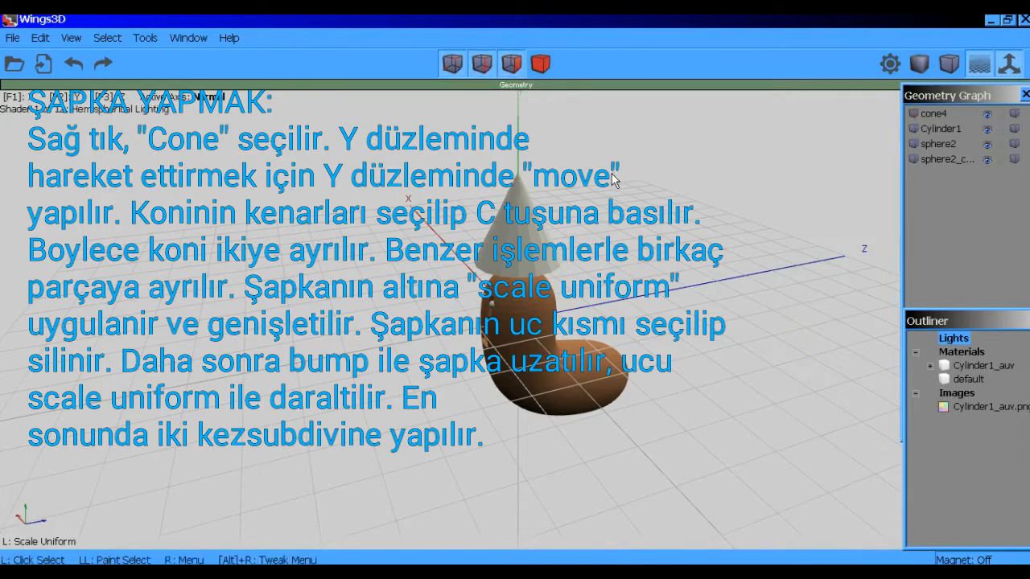
Select only the sloping edges of the cone's tip, convert them to faces, and delete these to cut the tip off flat.
scroll(553, 144, up, 3)
scroll(592, 116, down, 2)
click(483, 64)
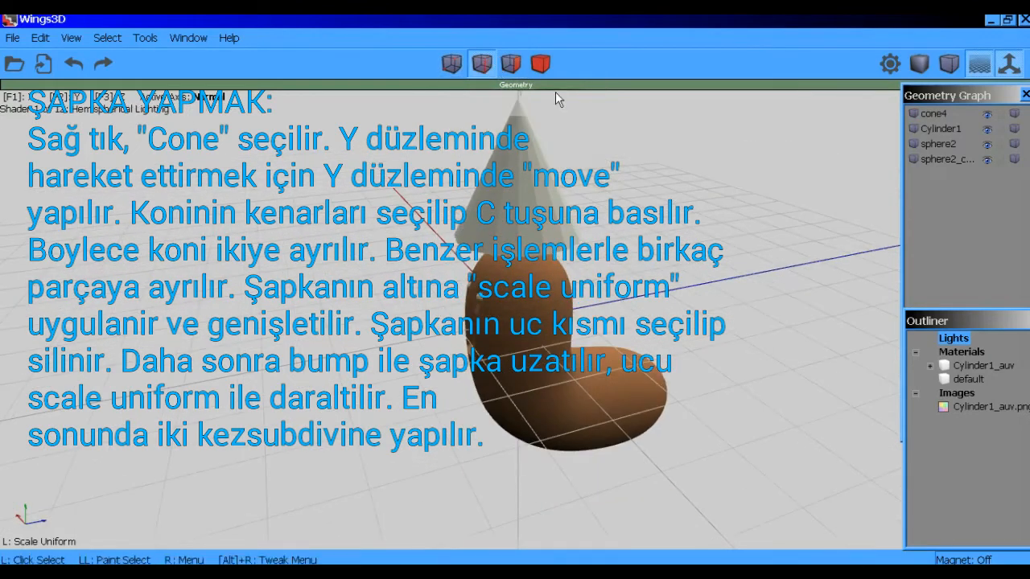
scroll(566, 111, down, 1)
scroll(567, 111, down, 1)
drag(536, 154, 511, 176)
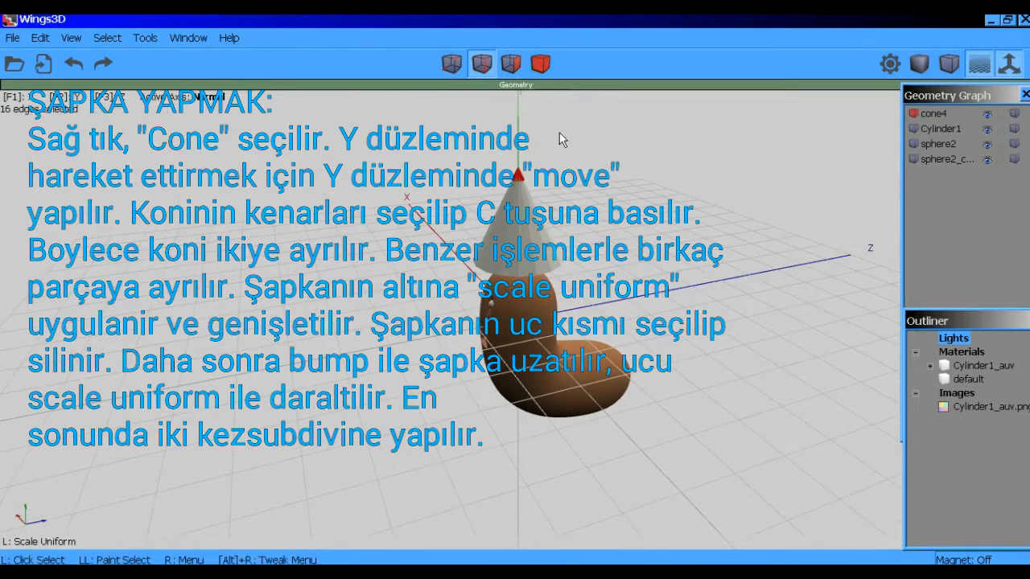
click(513, 70)
key(Delete)
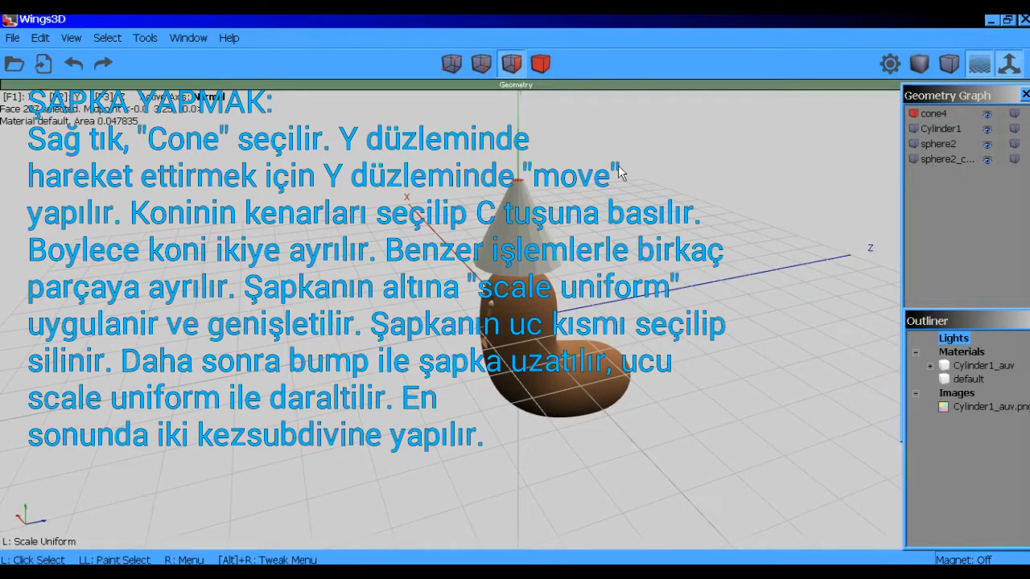
Bump the flat top face of the cone upward by 0.9 units to lengthen the hat.
right_click(578, 181)
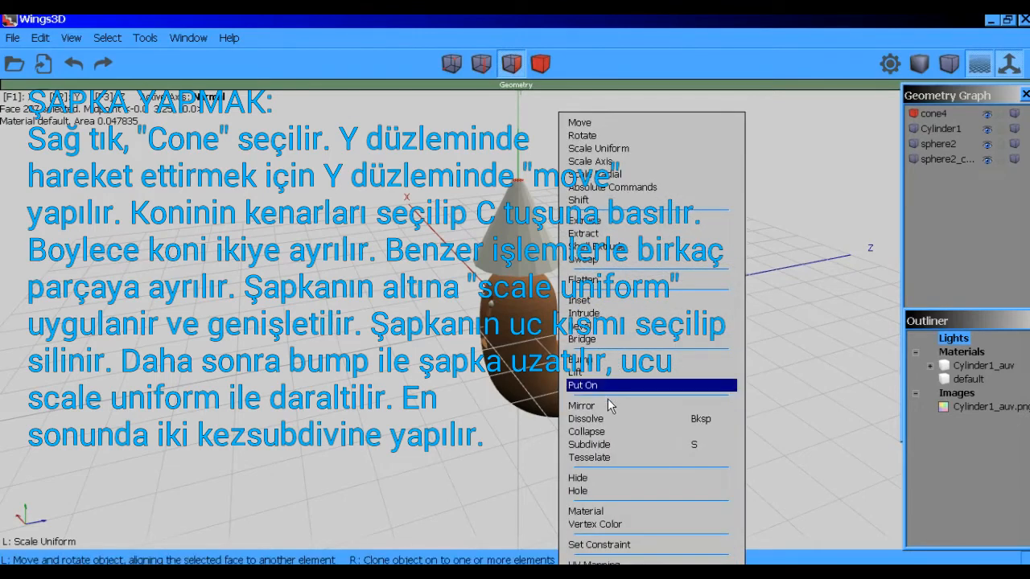
click(598, 362)
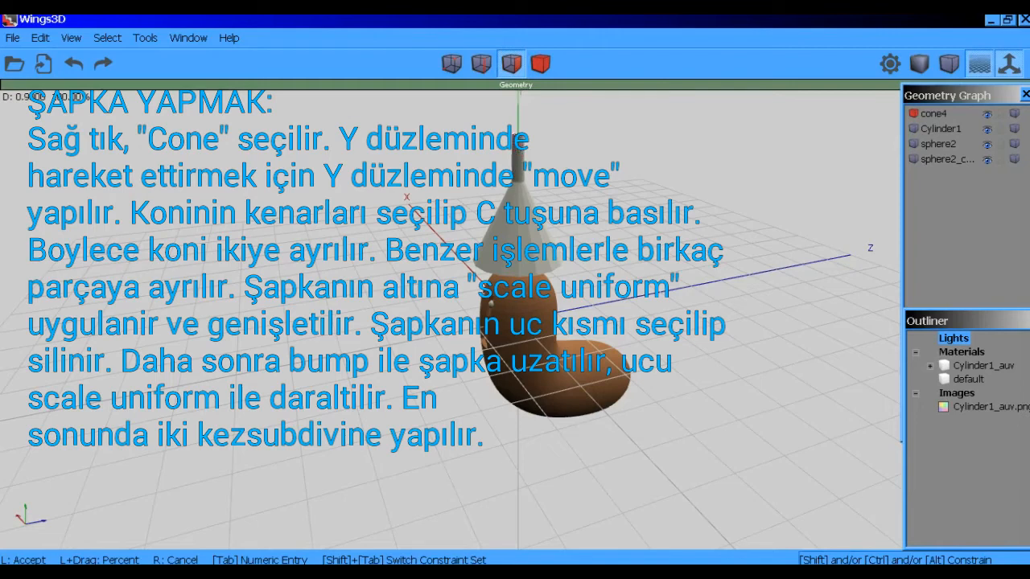
click(557, 151)
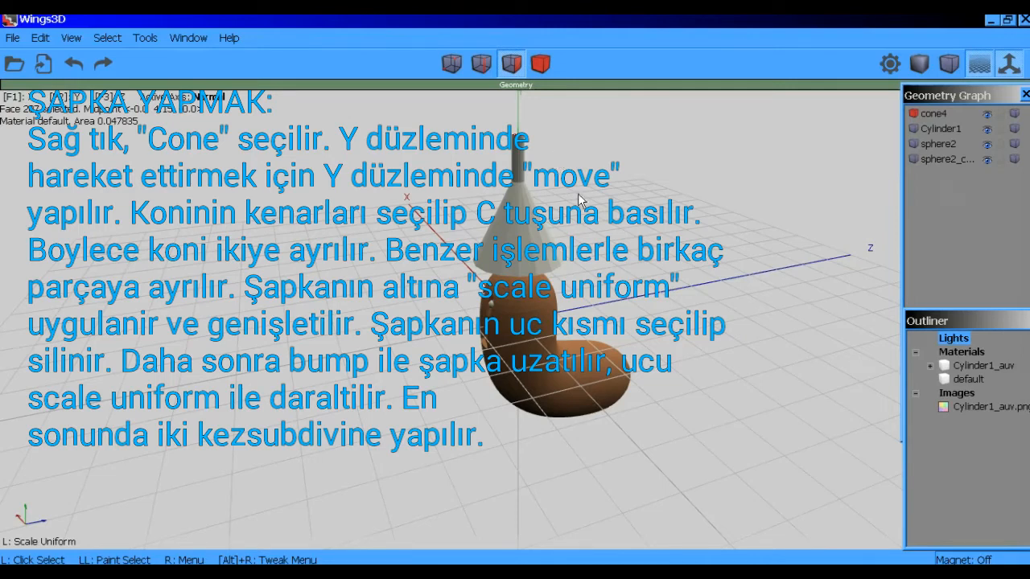
Scale the hat's top face down uniformly to less than half its size to taper the tip.
right_click(557, 151)
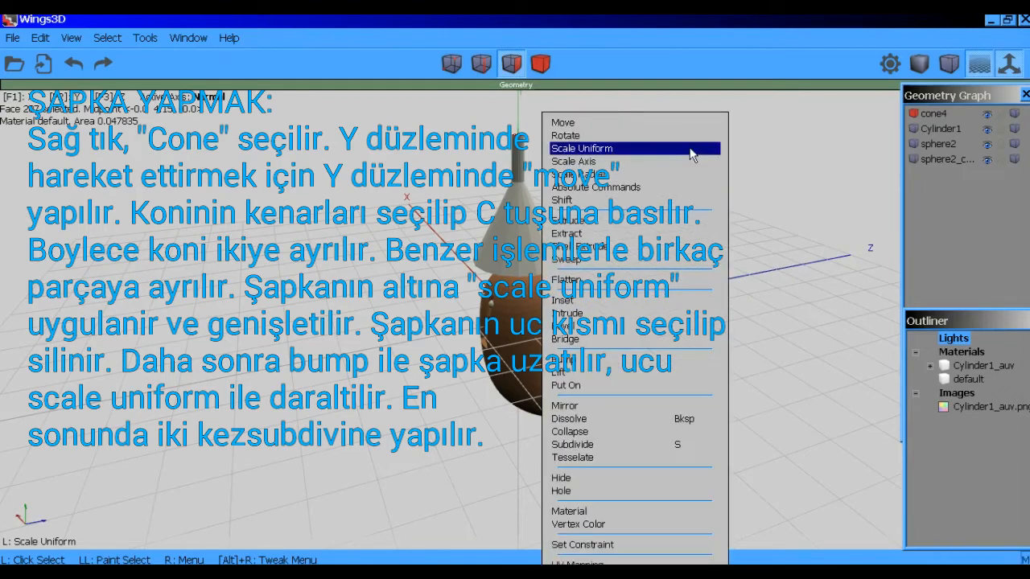
click(603, 150)
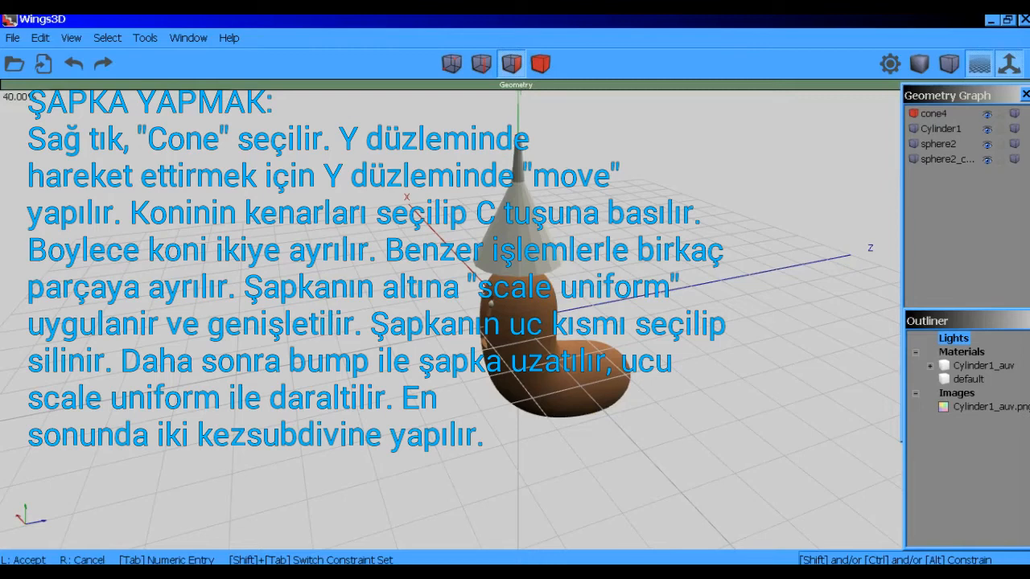
click(603, 150)
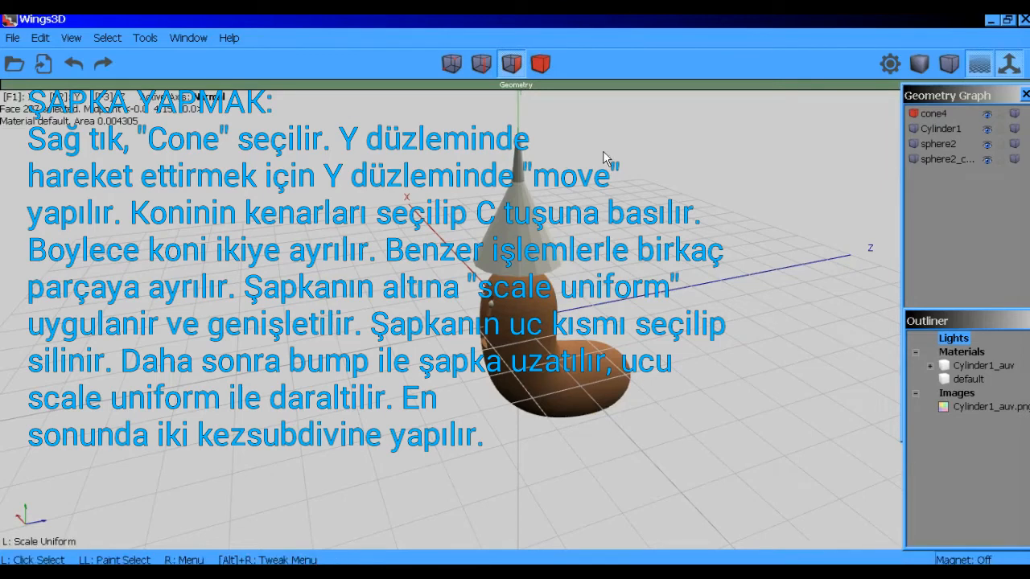
key(e)
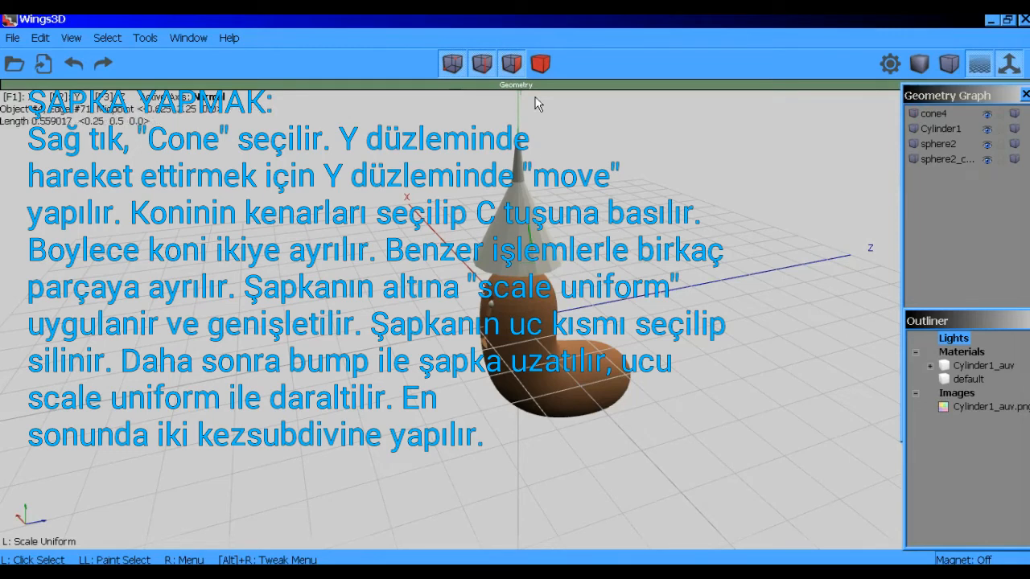
click(475, 64)
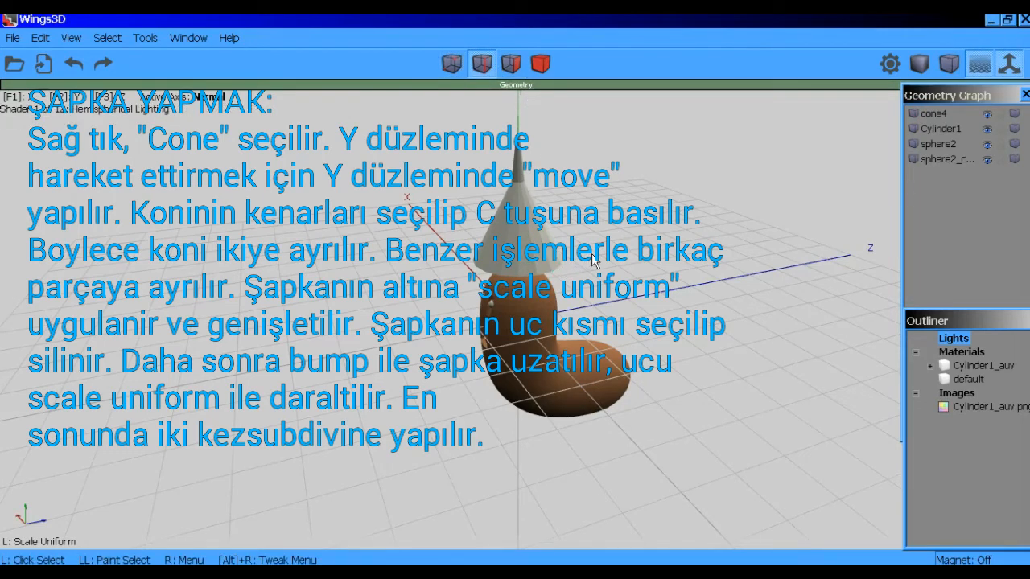
middle_drag(627, 275, 625, 286)
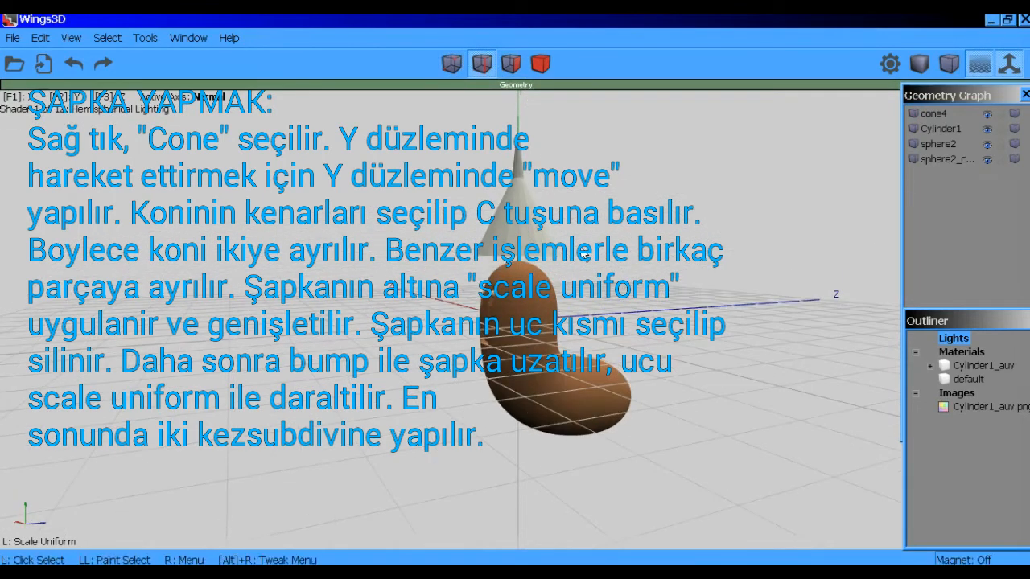
drag(580, 253, 577, 255)
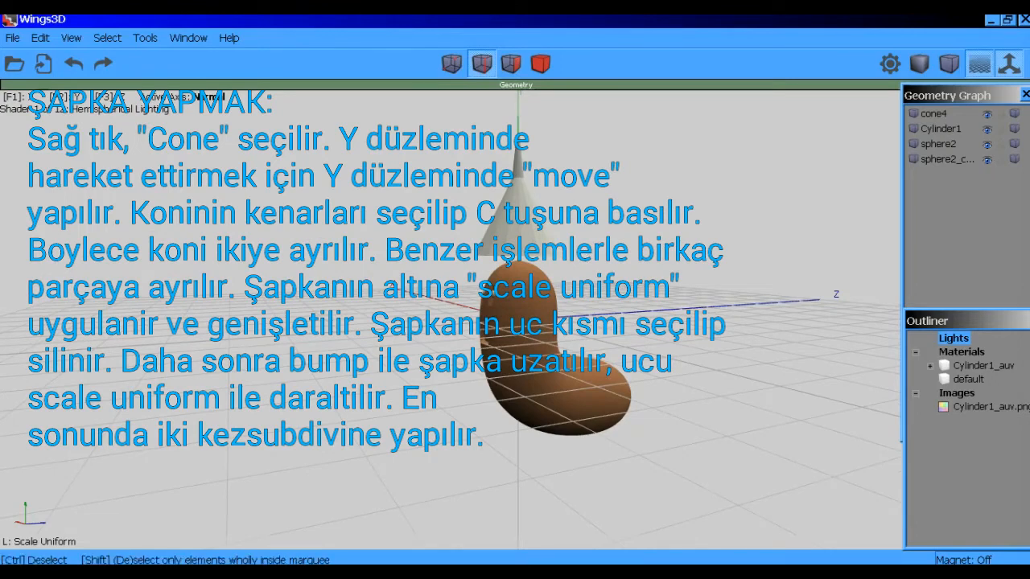
drag(577, 255, 619, 281)
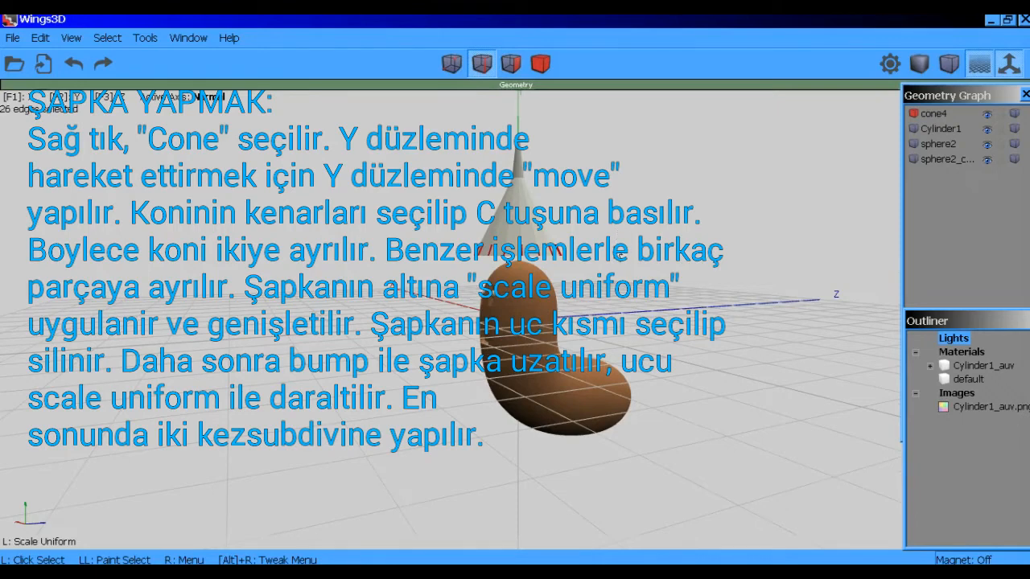
middle_drag(632, 266, 631, 238)
key(space)
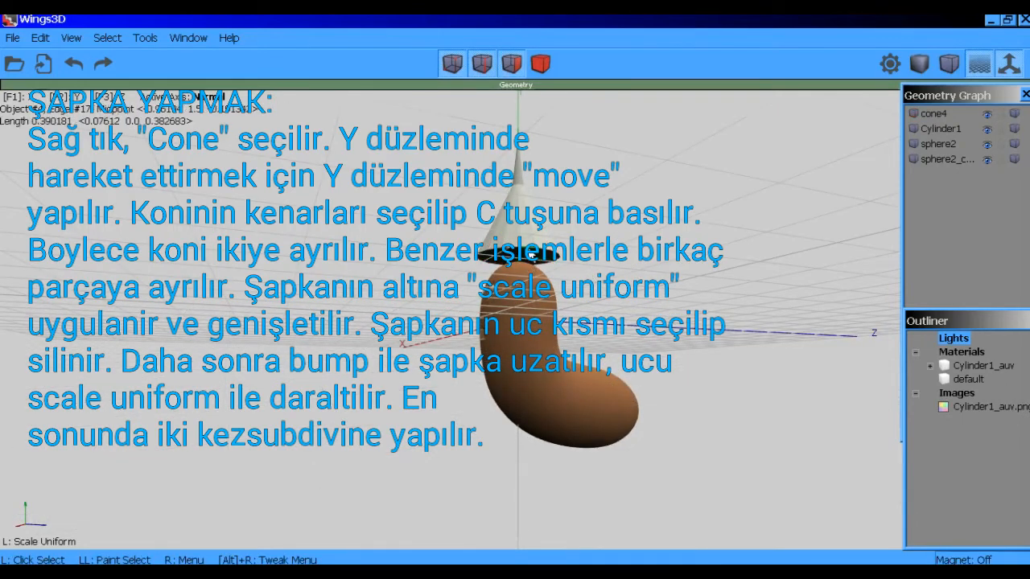
Select the two large faces on the hat's underside and scale them uniformly to about 110% to widen the brim.
click(511, 65)
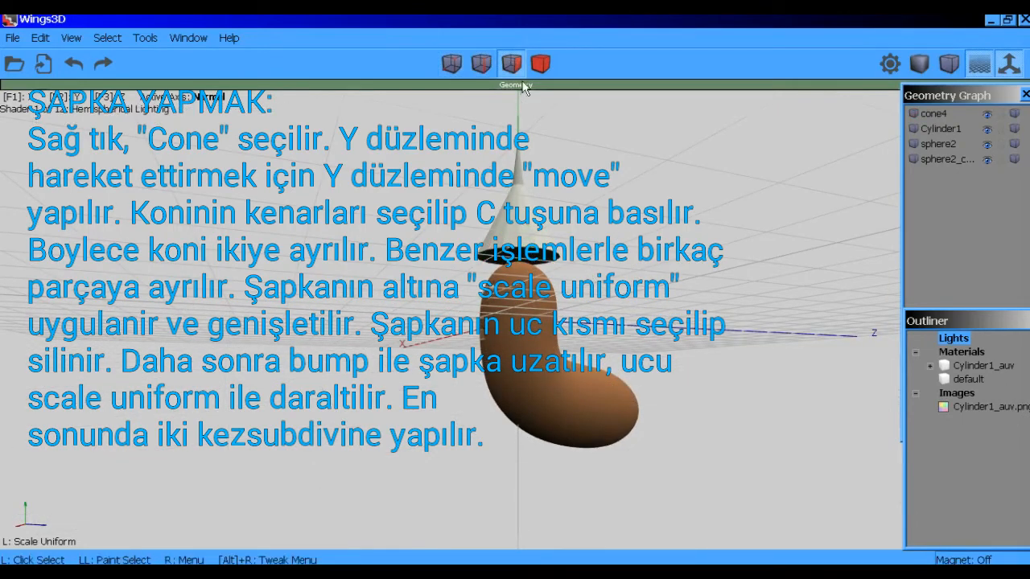
click(530, 256)
middle_drag(642, 304, 515, 269)
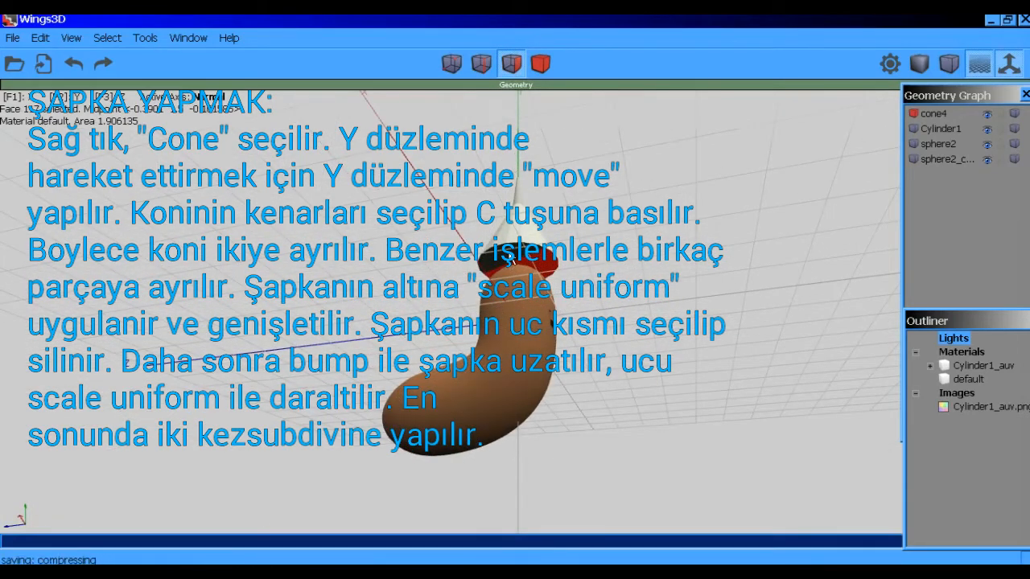
click(509, 259)
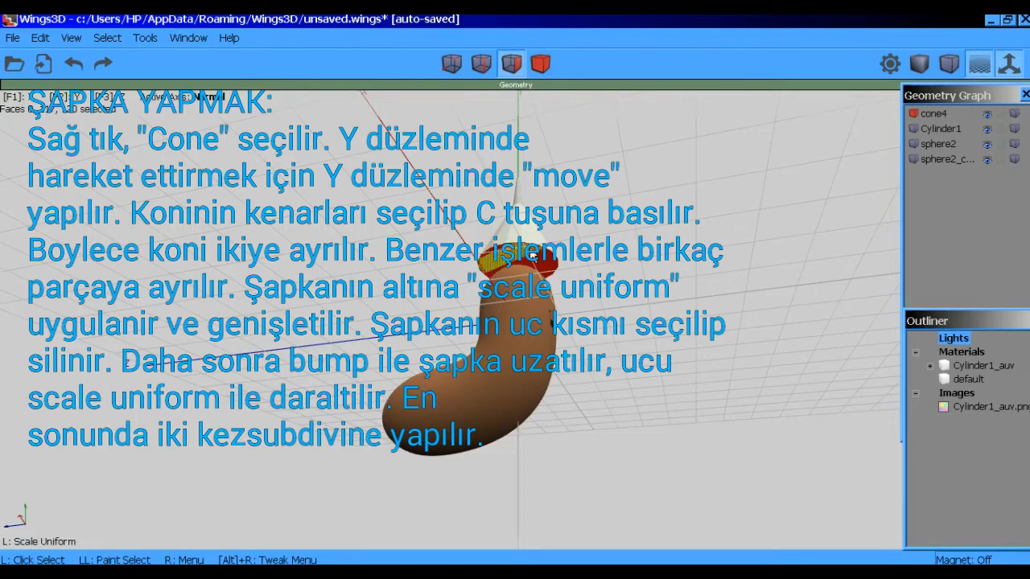
right_click(609, 262)
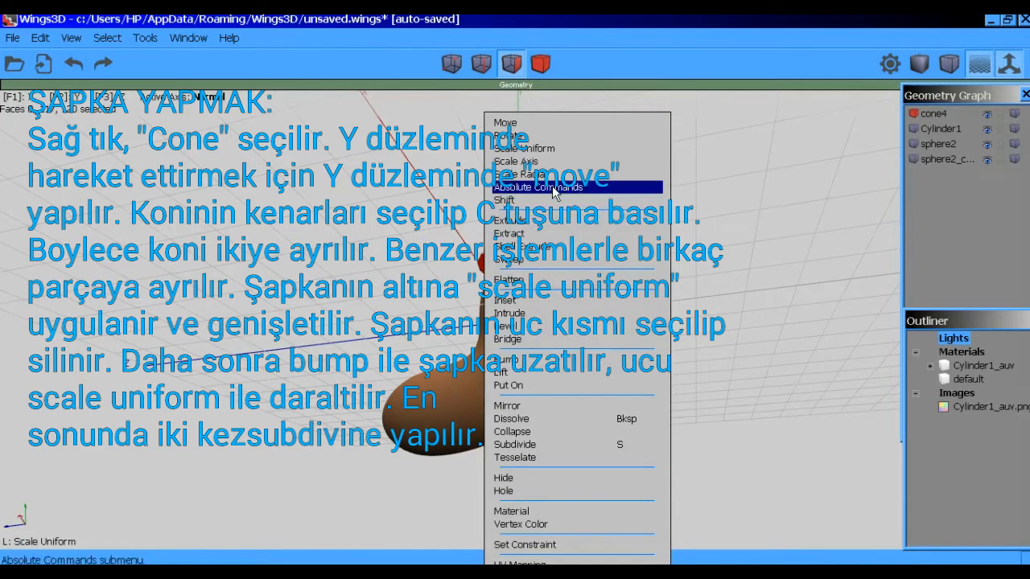
click(544, 150)
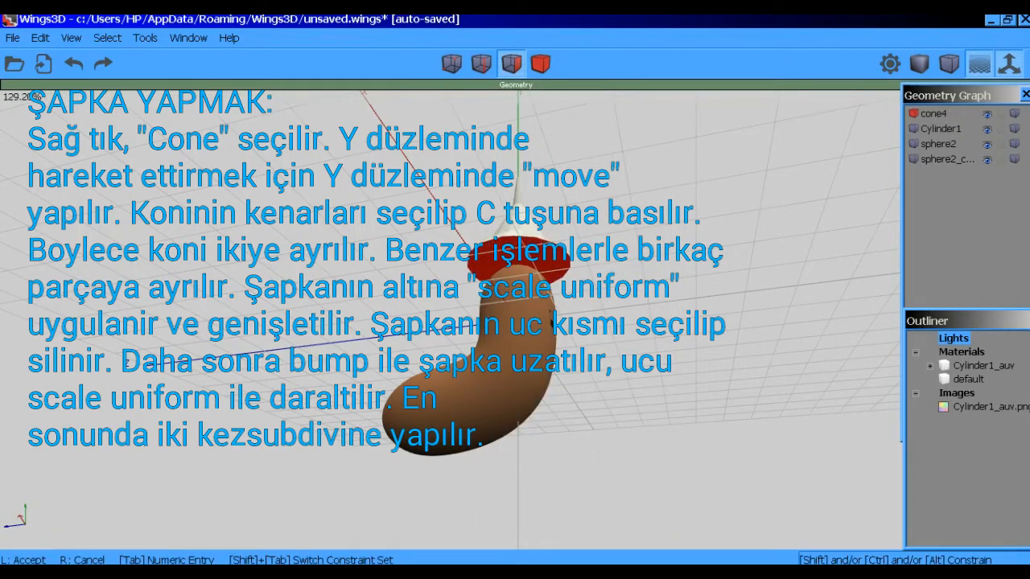
middle_drag(546, 153, 546, 294)
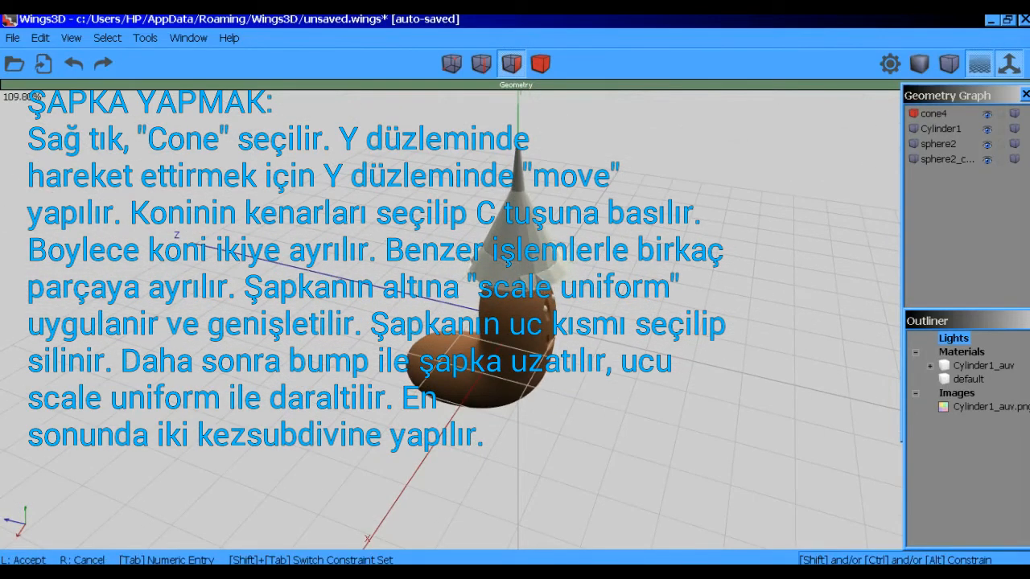
click(541, 148)
middle_drag(541, 149, 538, 89)
middle_drag(728, 271, 729, 313)
key(space)
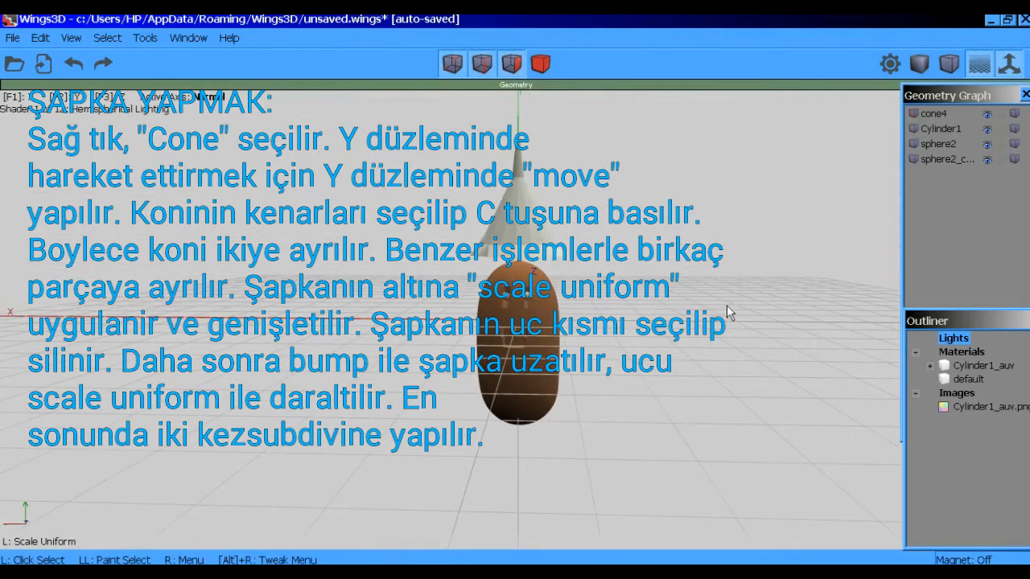
Select the whole hat object and start UV mapping for it.
middle_click(643, 210)
middle_drag(644, 210, 716, 212)
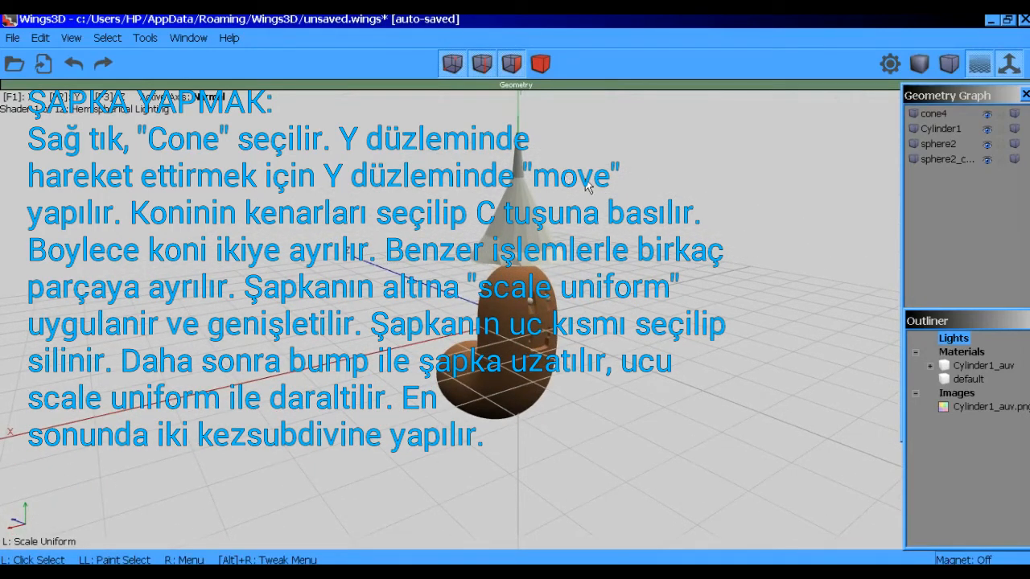
middle_drag(587, 143, 614, 196)
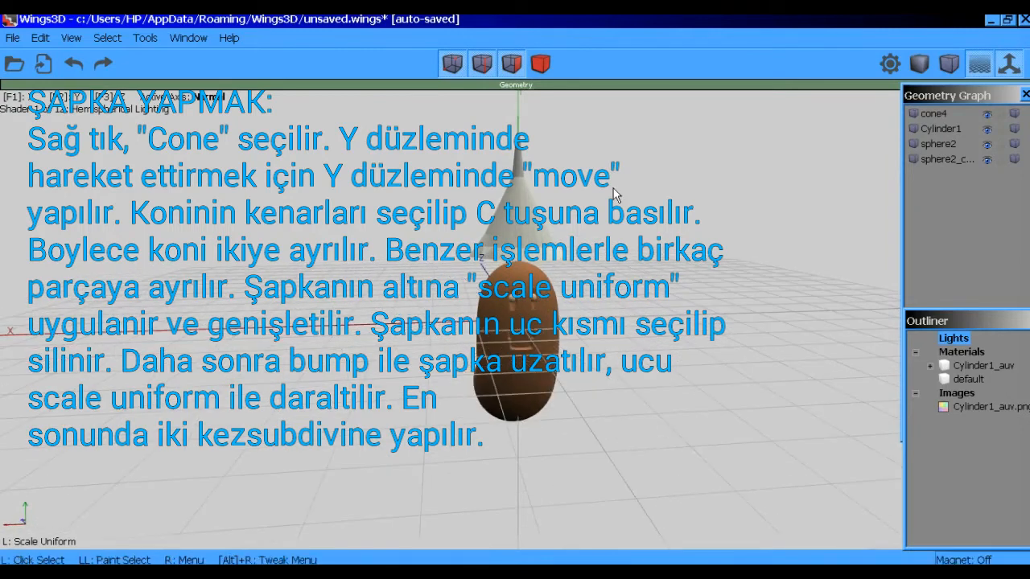
click(541, 64)
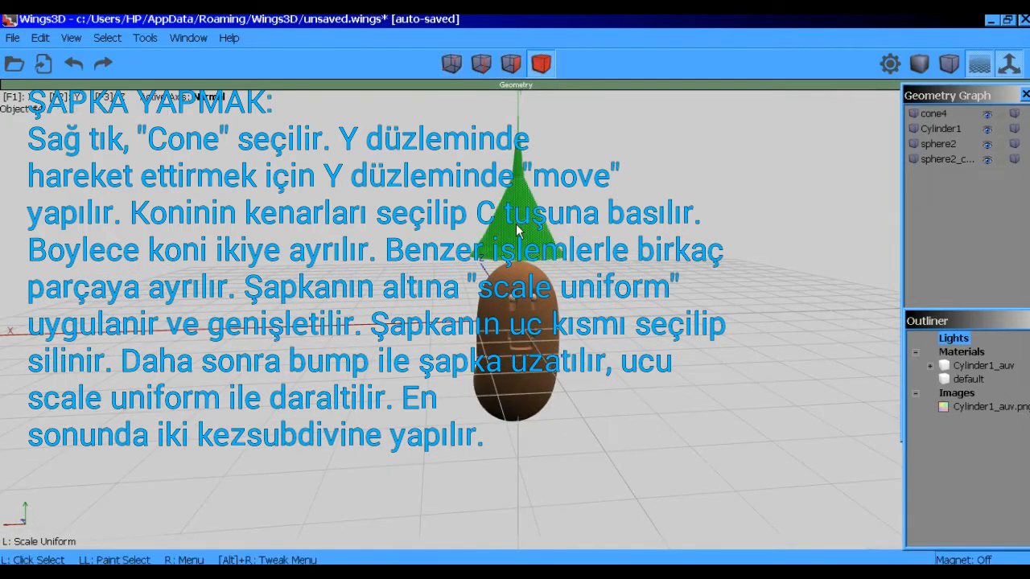
click(517, 230)
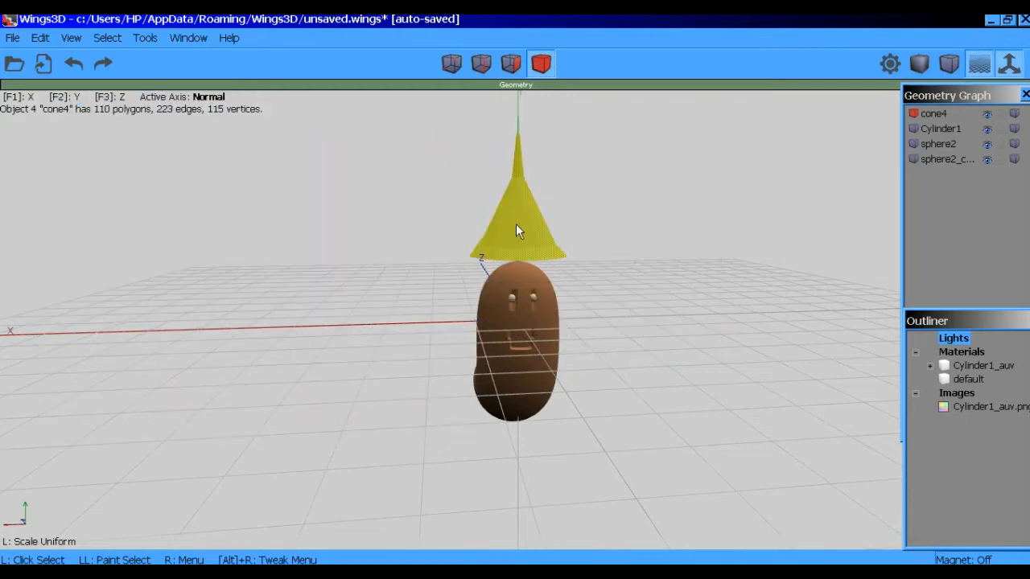
right_click(560, 197)
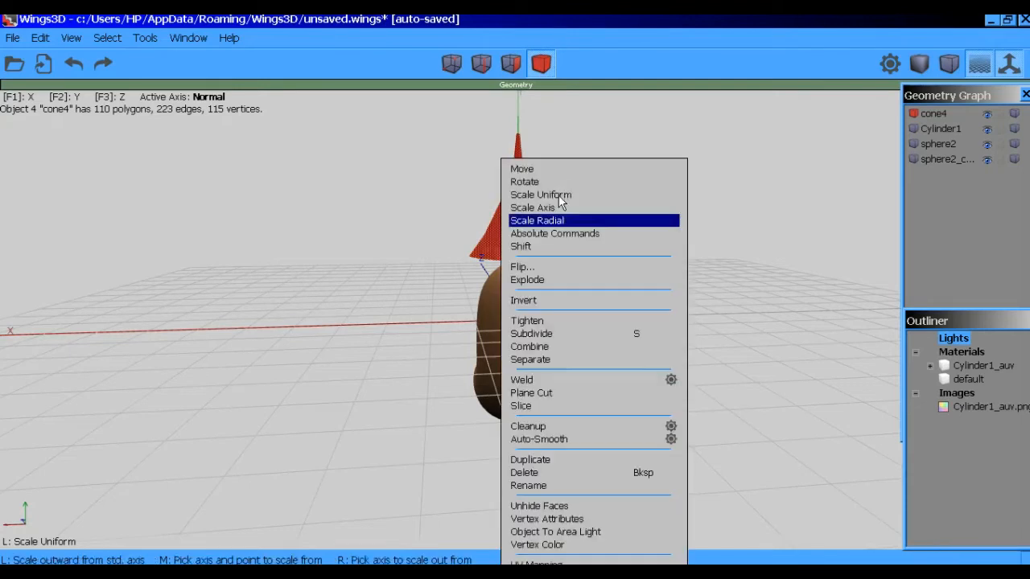
click(590, 486)
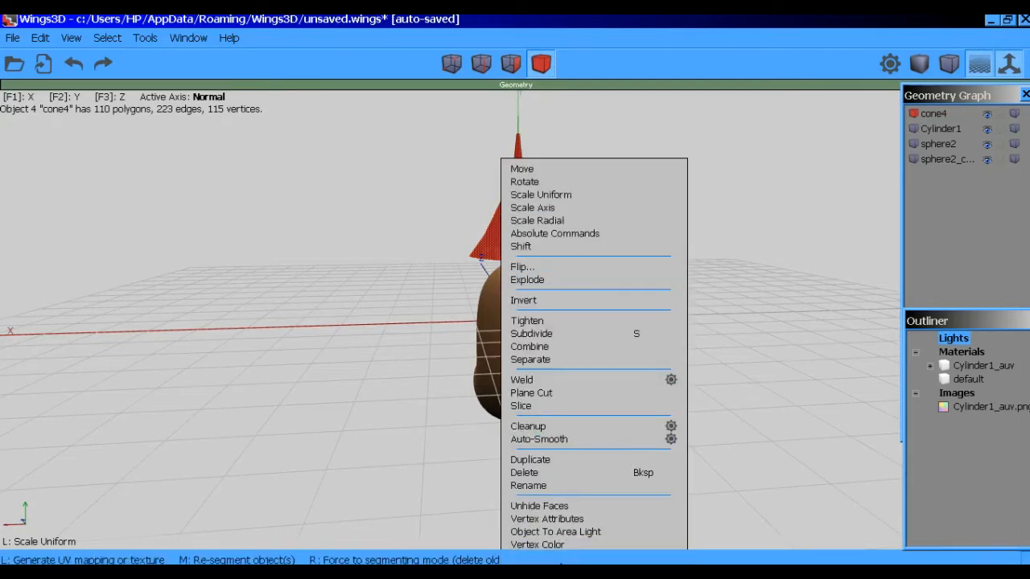
click(589, 564)
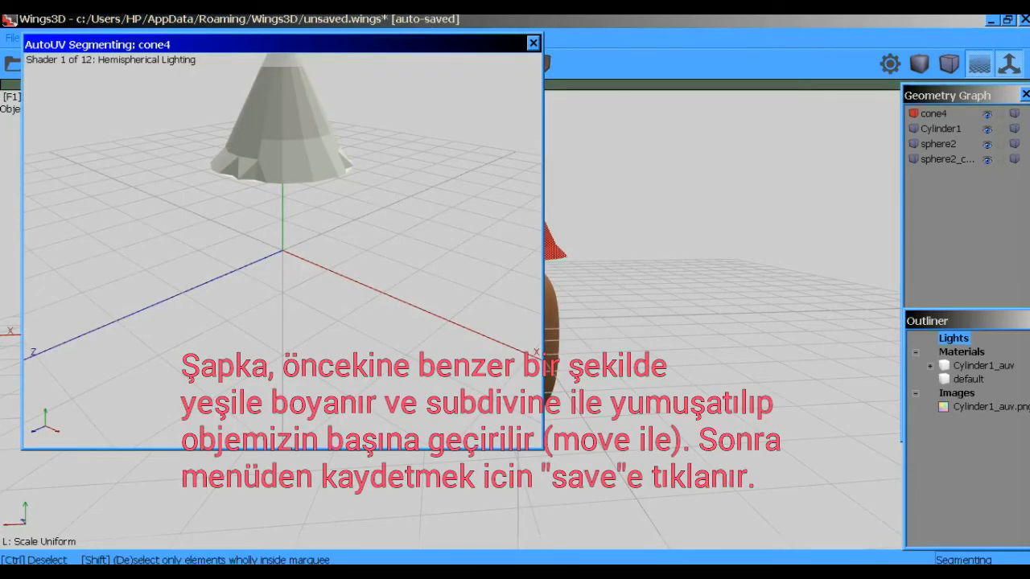
Select all edges of the hat, mark them for cut, and continue the segmentation to unwrap it into UV charts.
drag(378, 205, 140, 19)
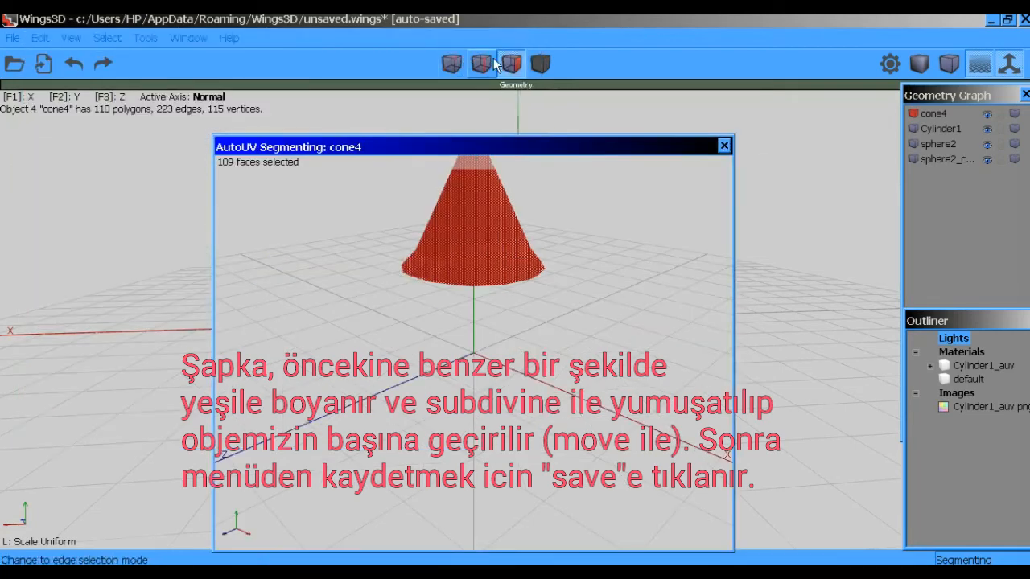
click(483, 62)
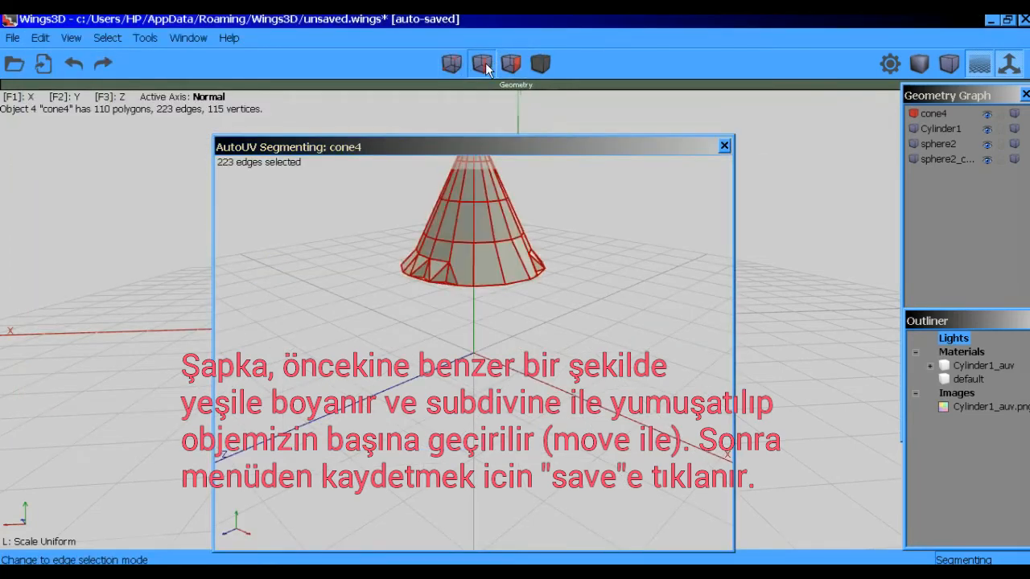
right_click(569, 230)
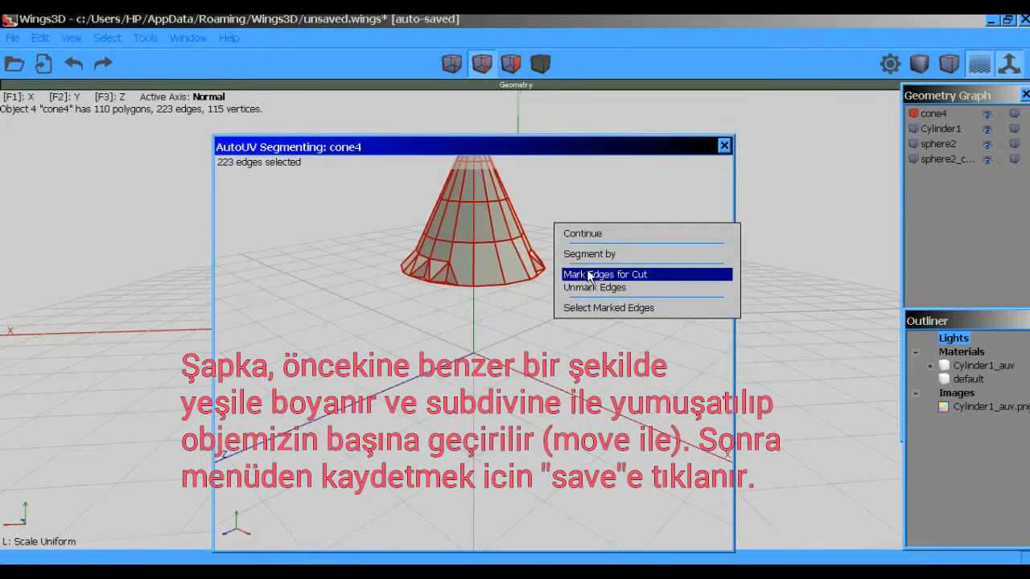
click(582, 275)
right_click(572, 231)
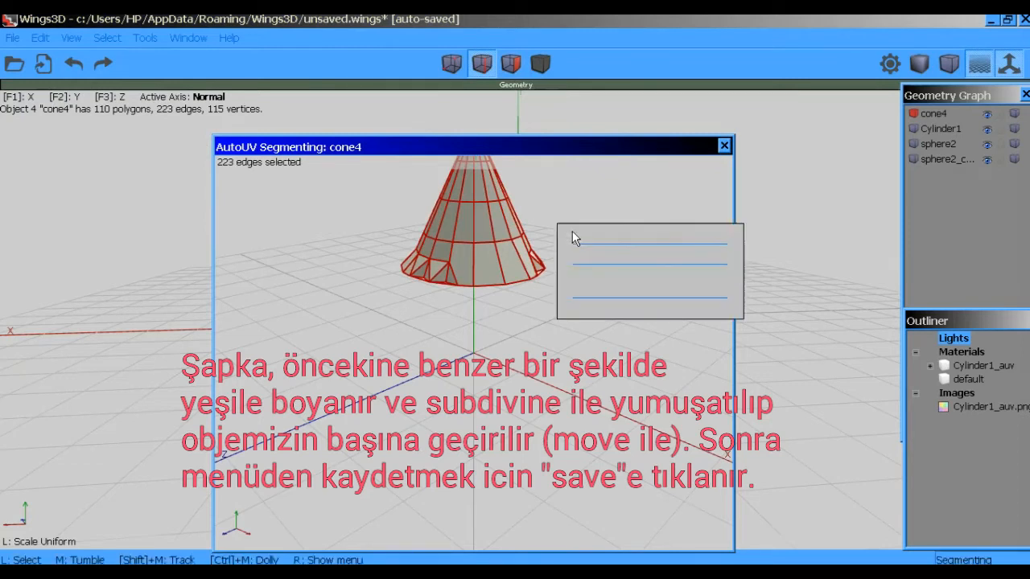
click(582, 232)
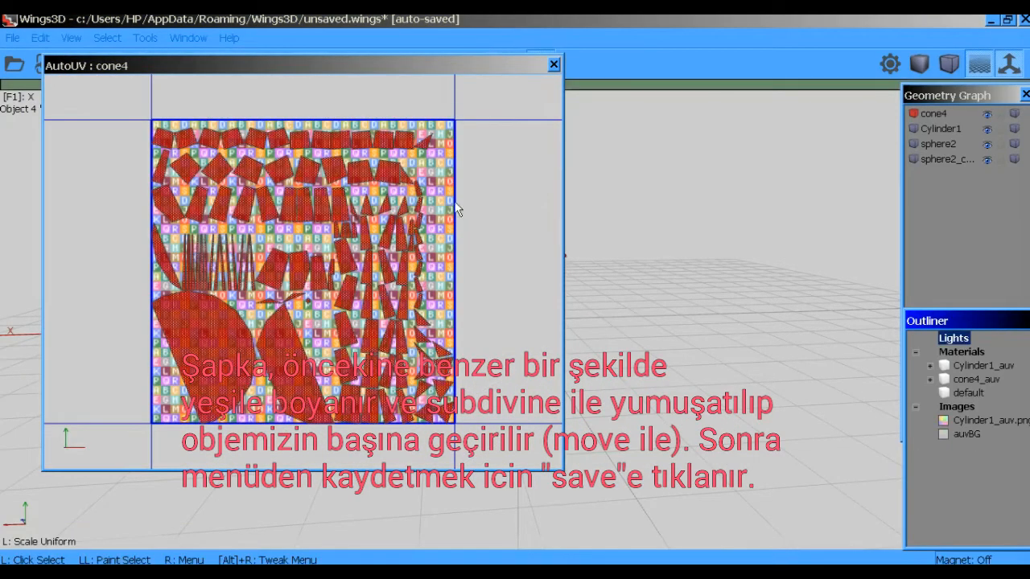
Create a 512x512 texture from the hat's UV charts with Background and Draw Edges rendering, and close the UV editor.
click(454, 173)
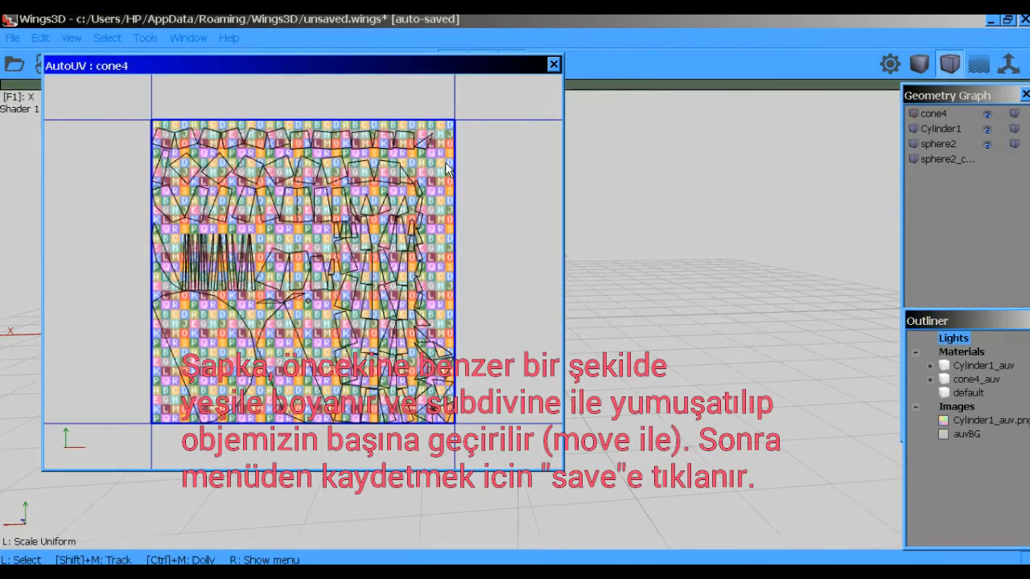
right_click(445, 162)
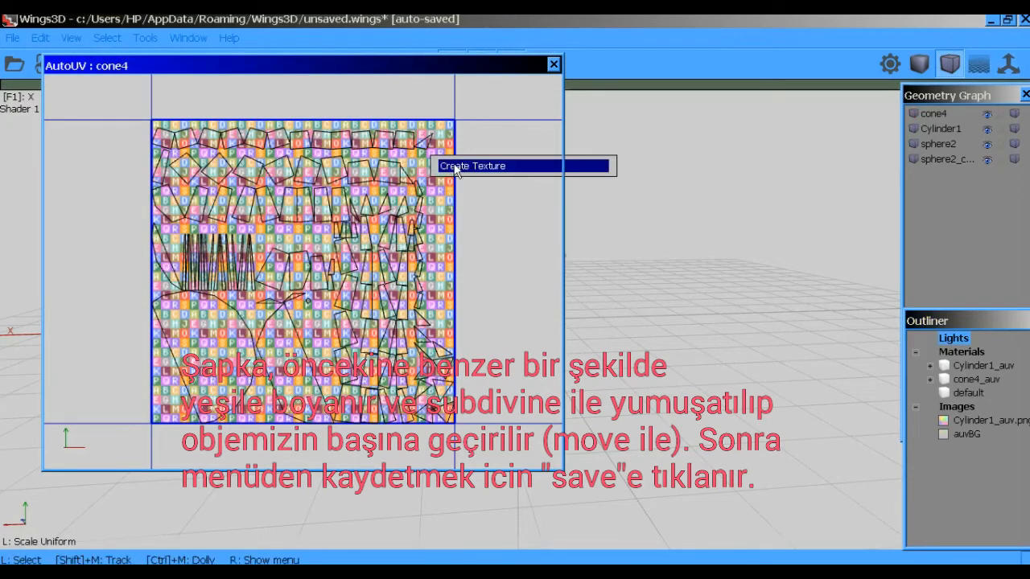
click(456, 167)
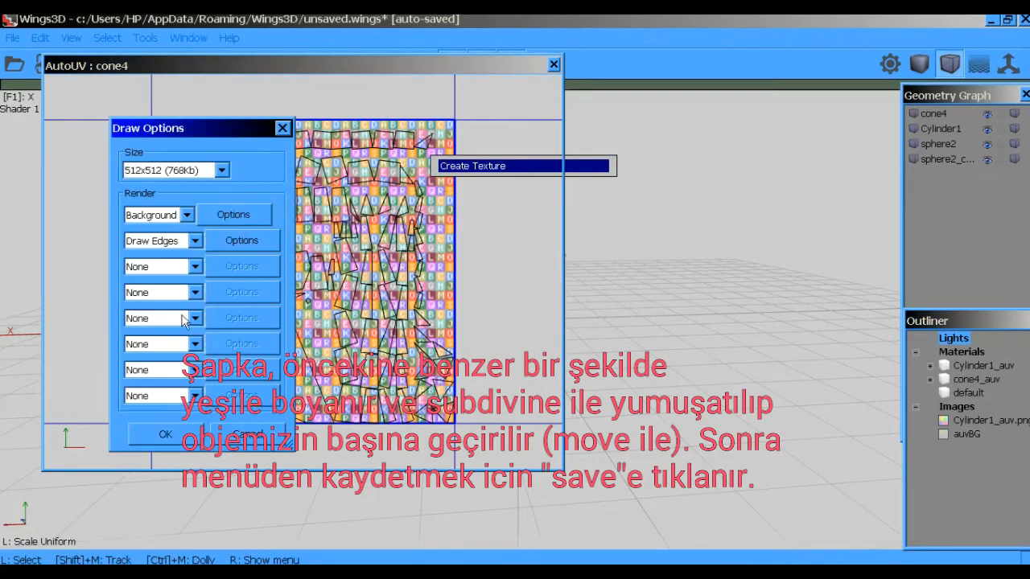
click(164, 435)
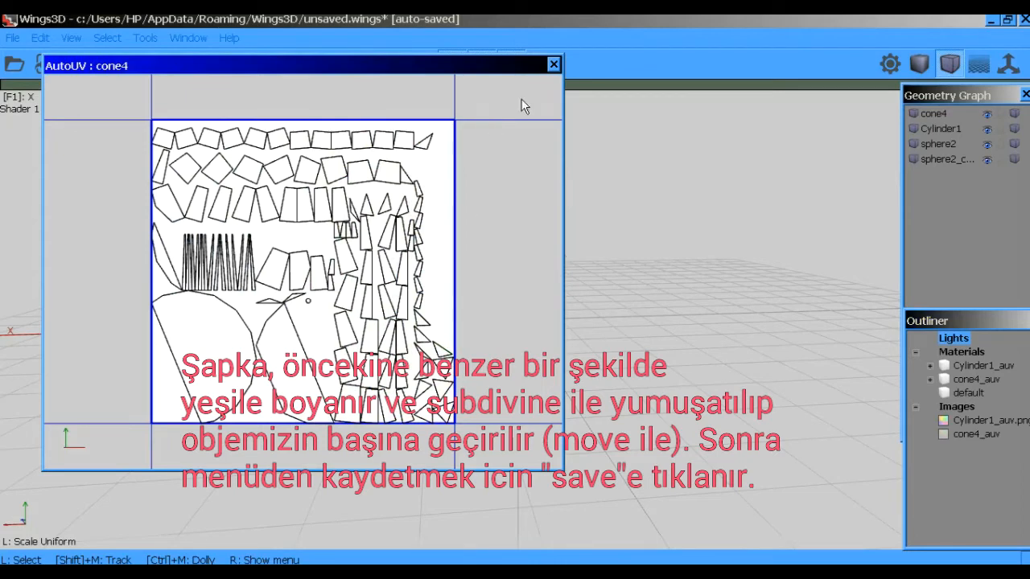
click(554, 64)
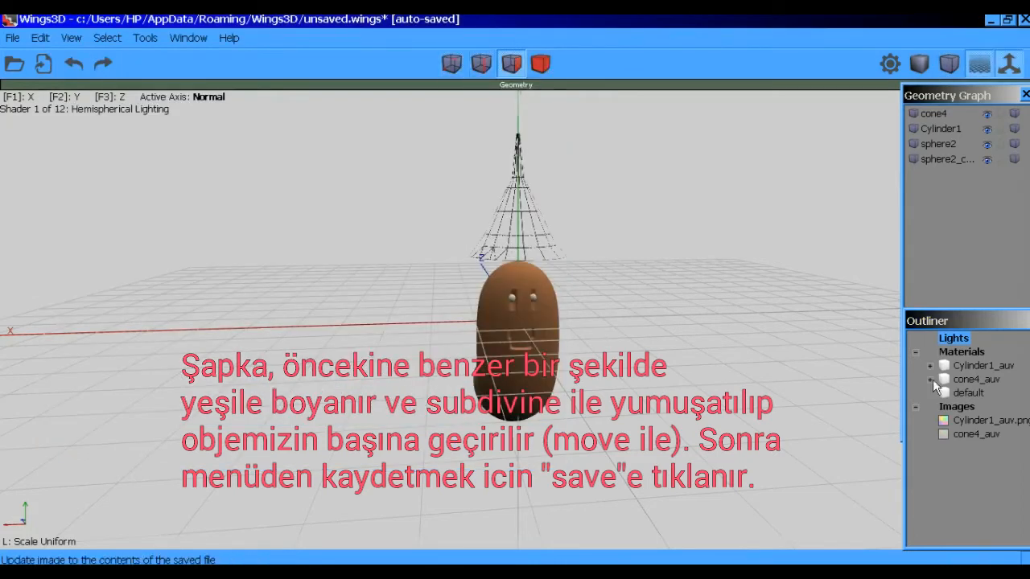
Open the hat's cone4_auv texture for external editing in Paint and erase the entire edge drawing.
click(978, 435)
right_click(980, 437)
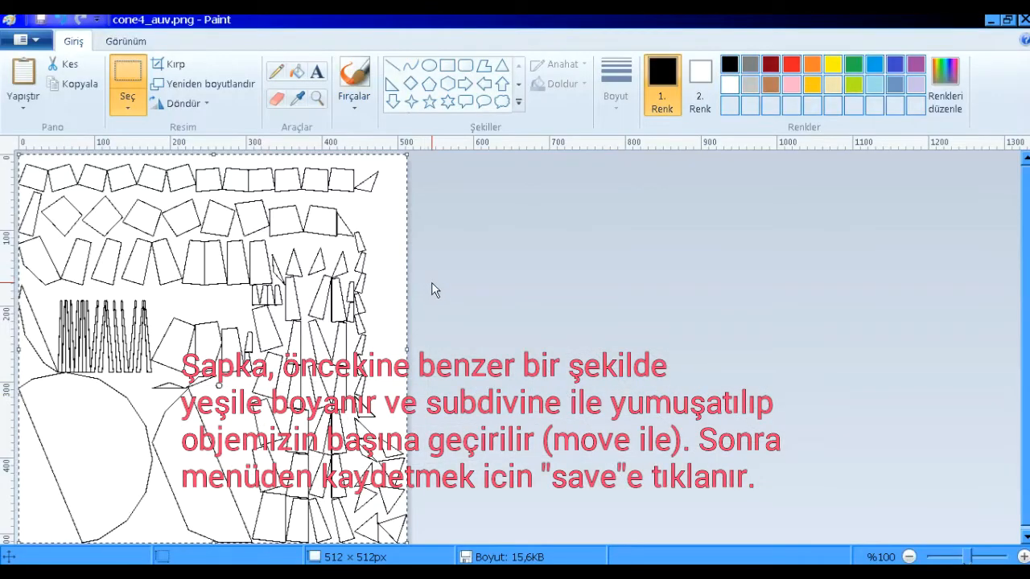
key(ctrl+a)
key(Delete)
Try solid green and lime fills on the blank texture canvas.
click(854, 66)
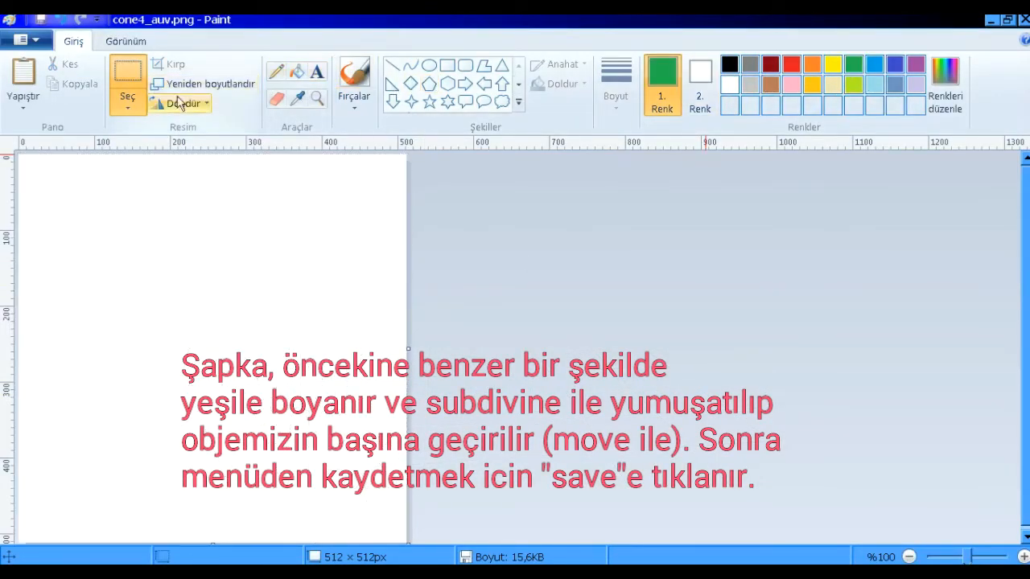
click(298, 74)
click(289, 252)
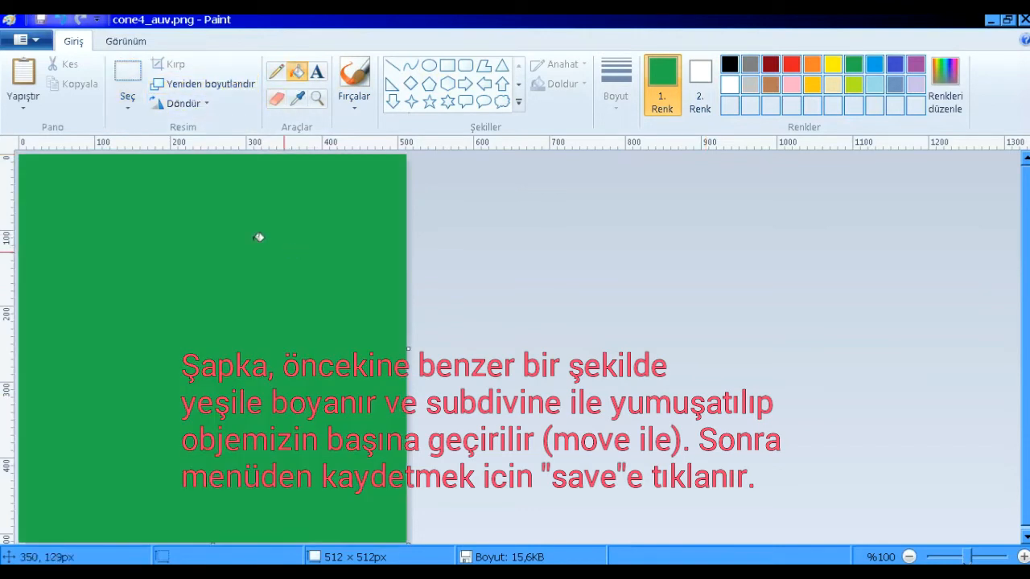
click(853, 84)
click(377, 260)
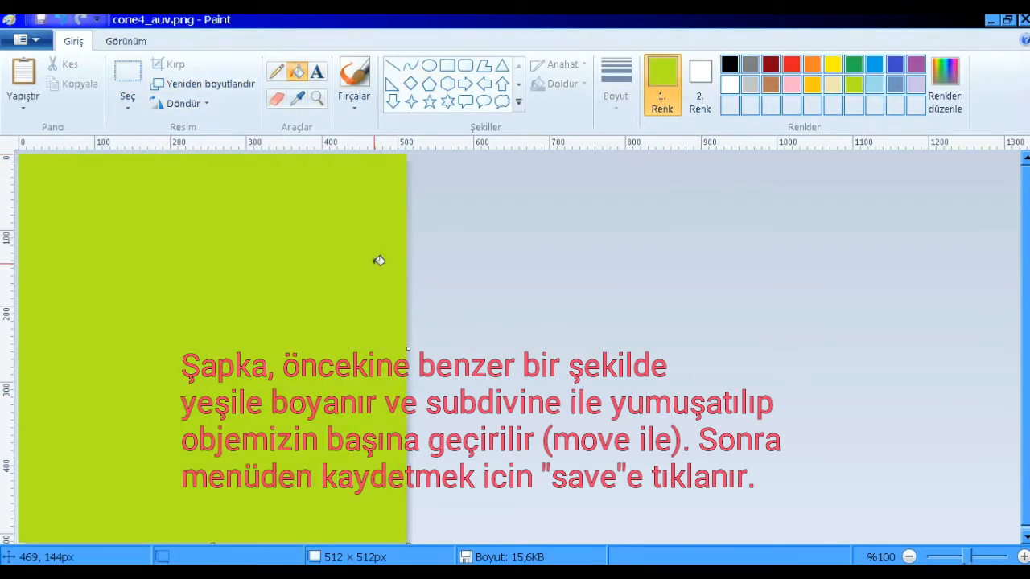
Lighten the palette green to a custom colour with red 58 and green 218, and fill the whole canvas with it.
click(856, 68)
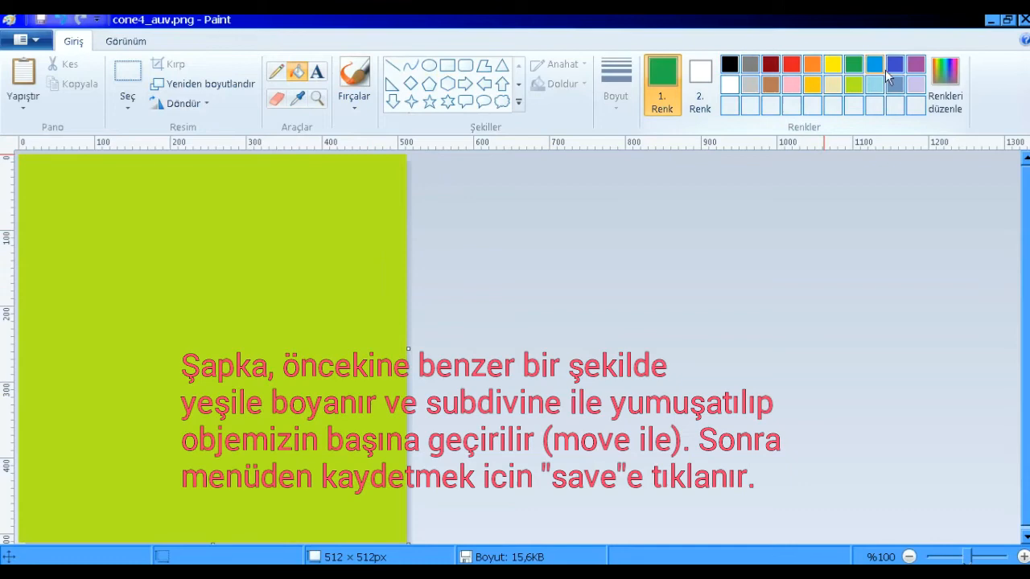
click(944, 81)
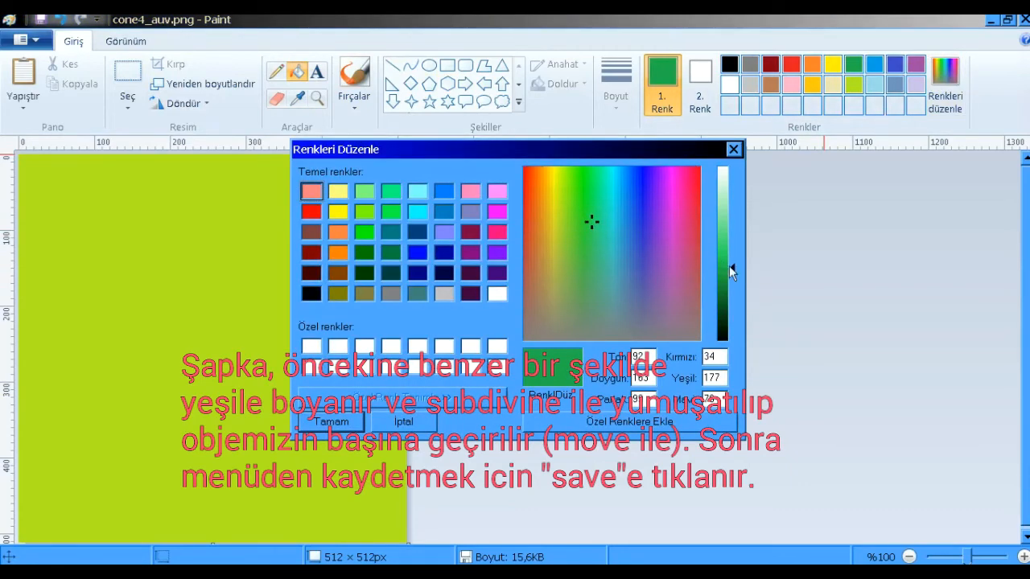
drag(729, 266, 733, 245)
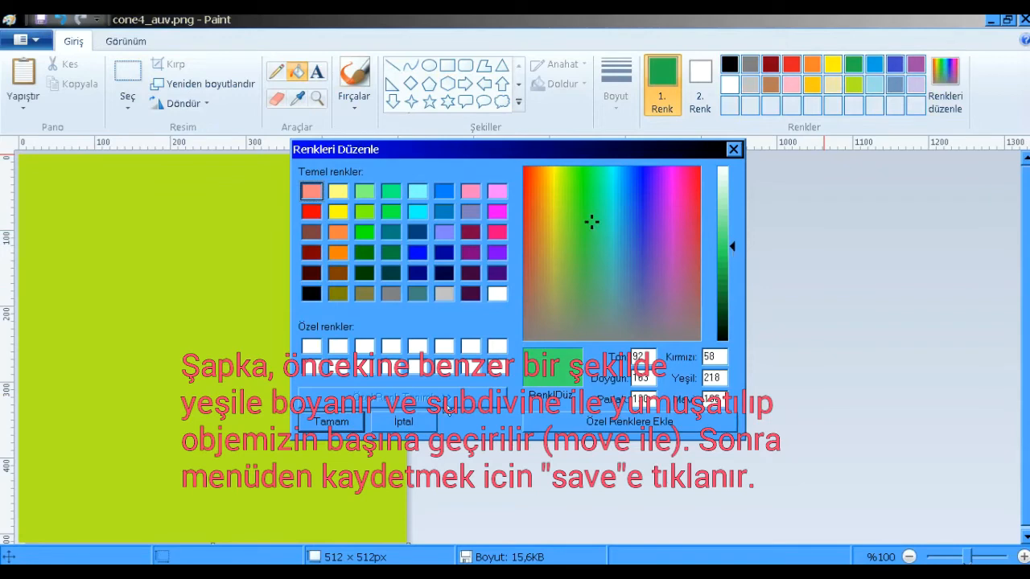
click(326, 421)
click(233, 324)
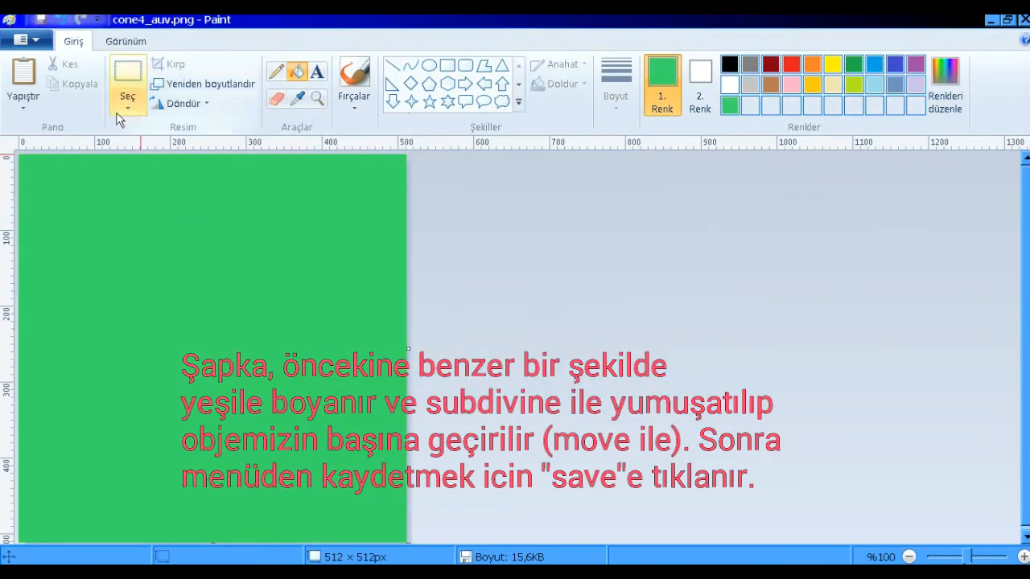
Save the green texture, close Paint, and refresh the cone4_auv.png image in Wings3D to update the hat.
click(40, 19)
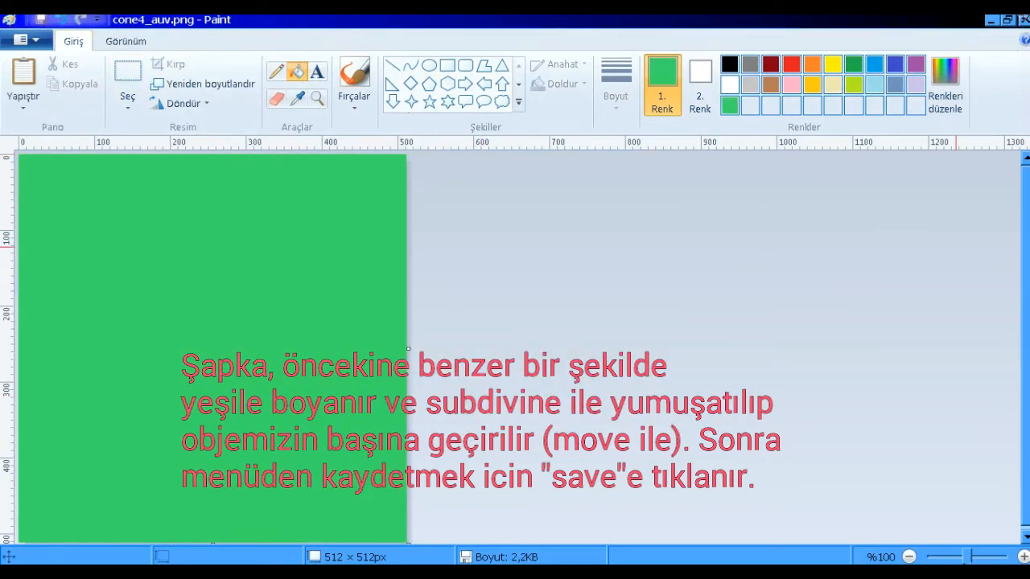
click(1022, 21)
right_click(982, 435)
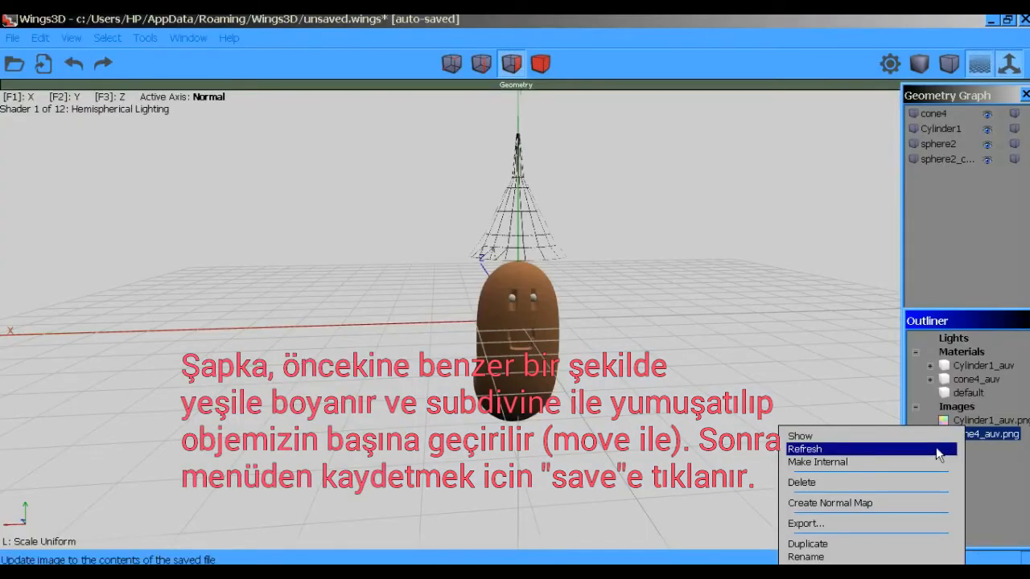
click(881, 449)
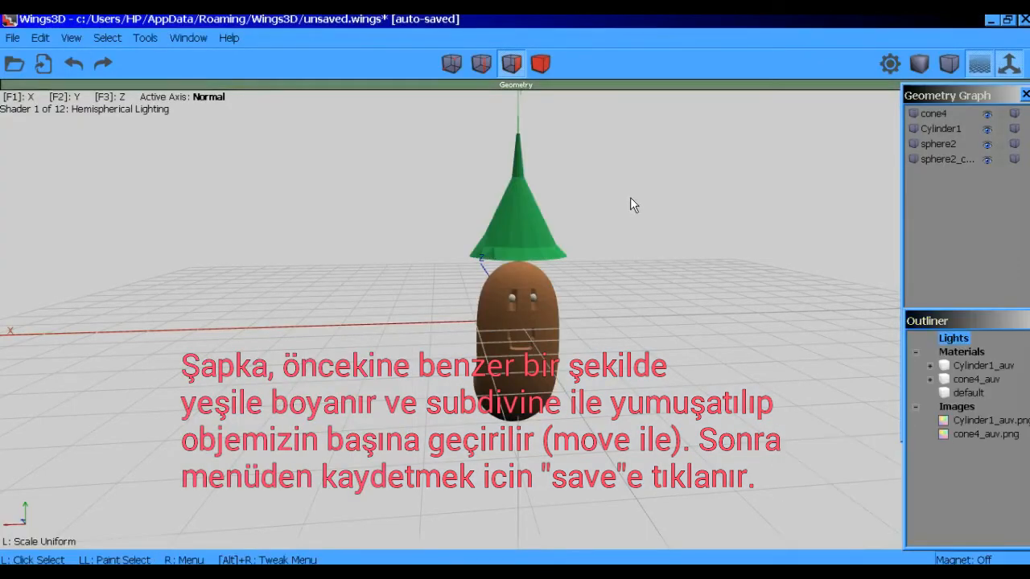
Move the green hat cone4 down along the Y axis until its brim sits on the figure's head.
click(541, 64)
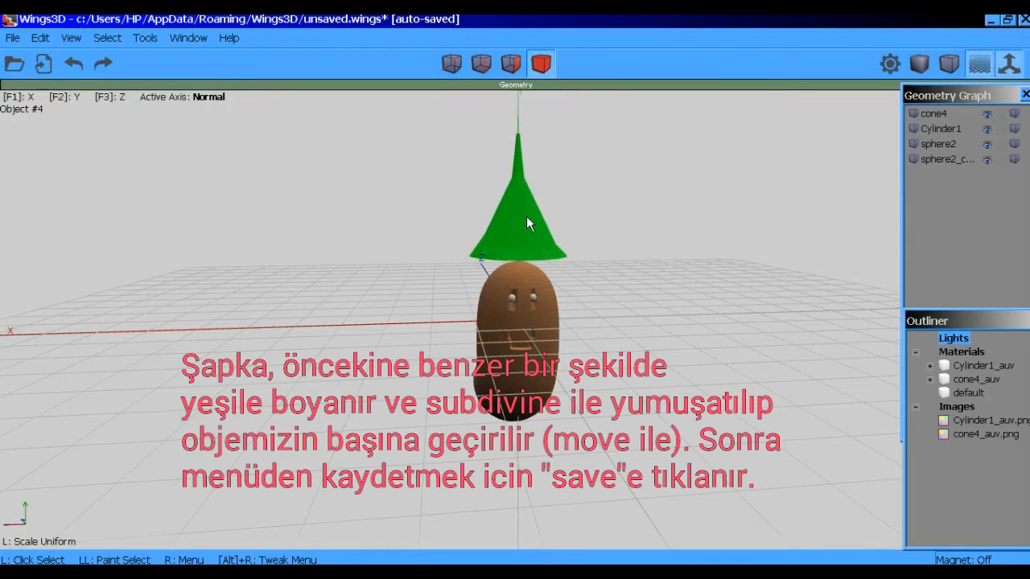
click(526, 224)
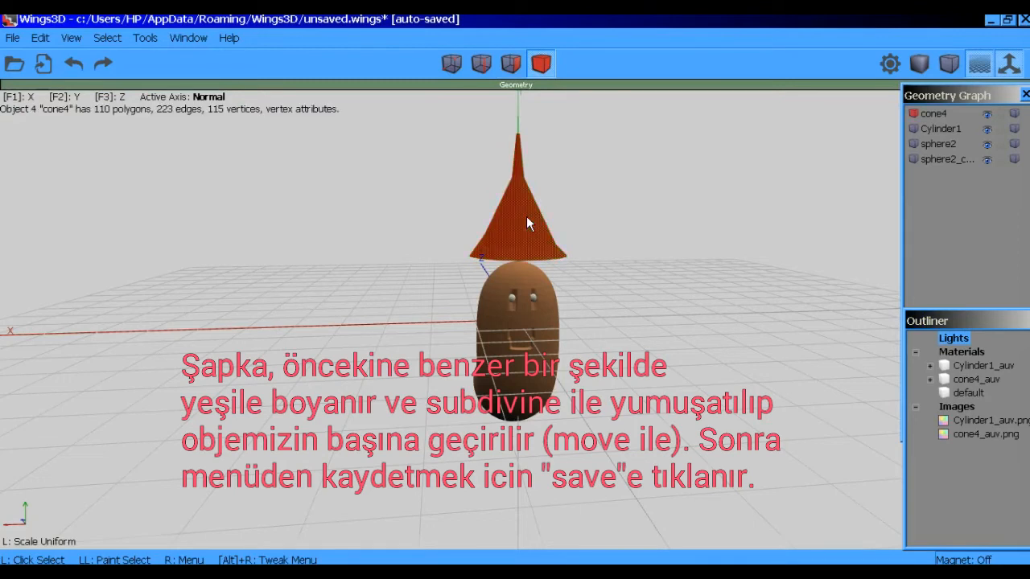
right_click(658, 159)
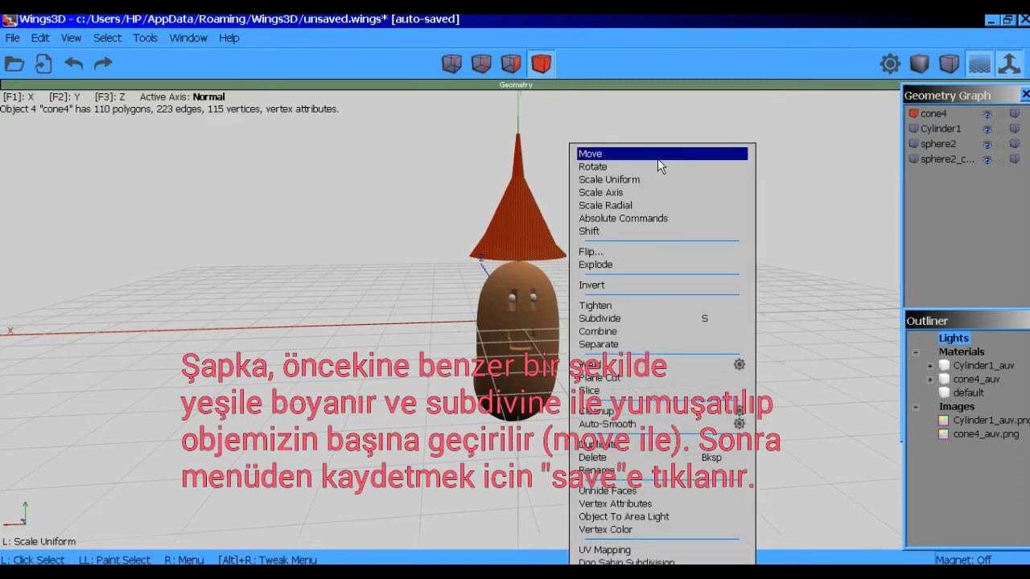
click(646, 156)
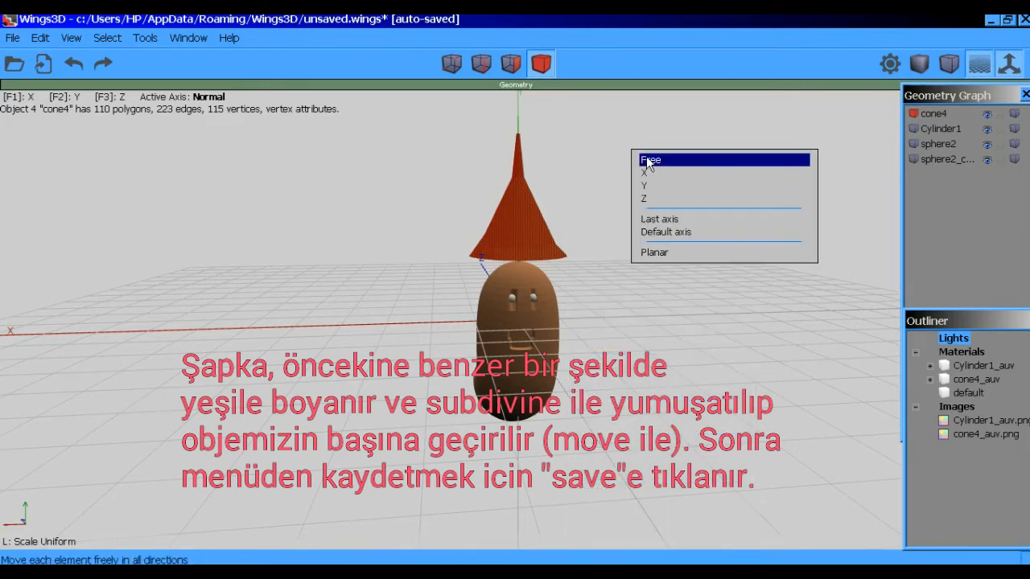
click(646, 185)
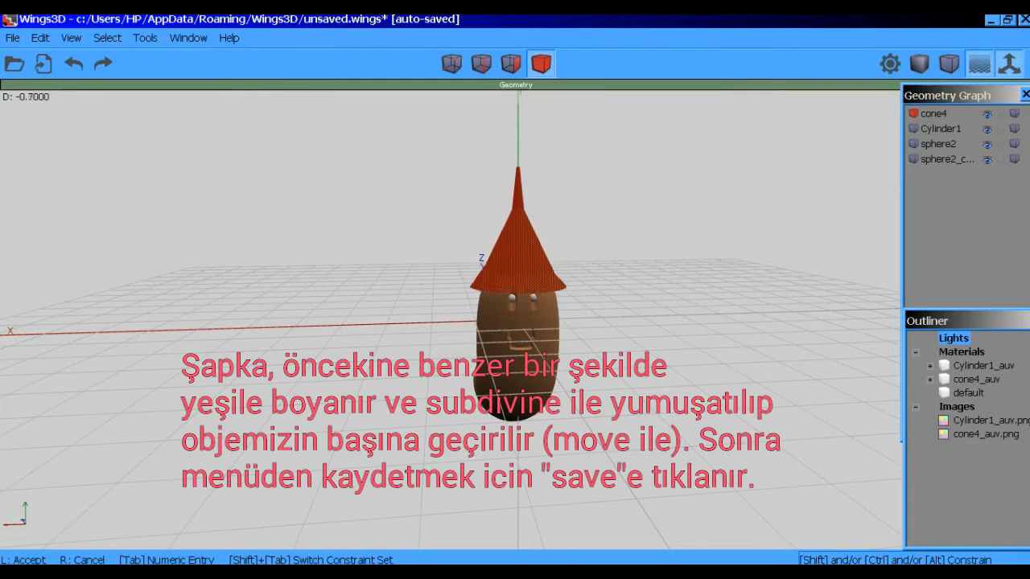
click(647, 186)
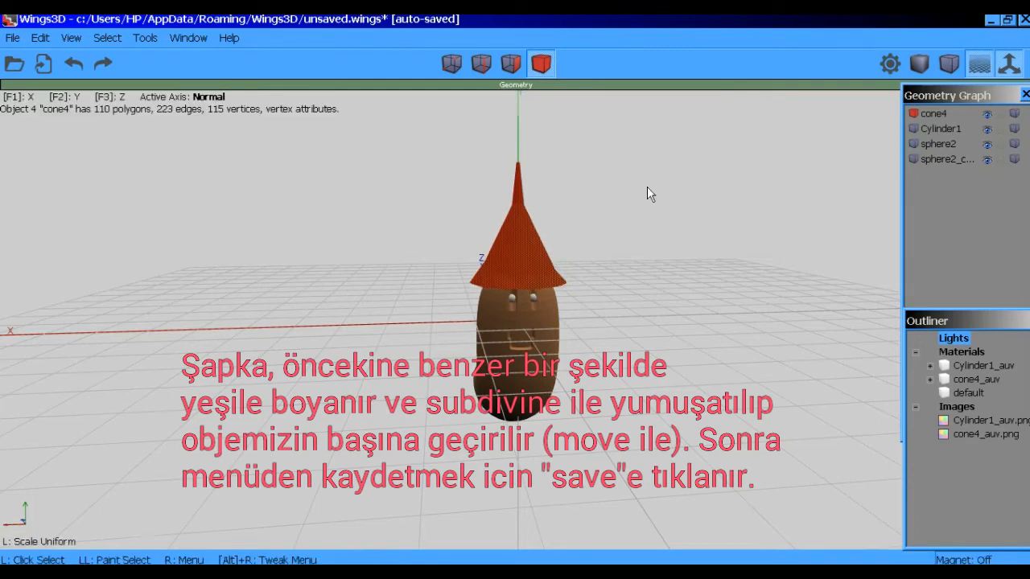
middle_drag(647, 186, 612, 165)
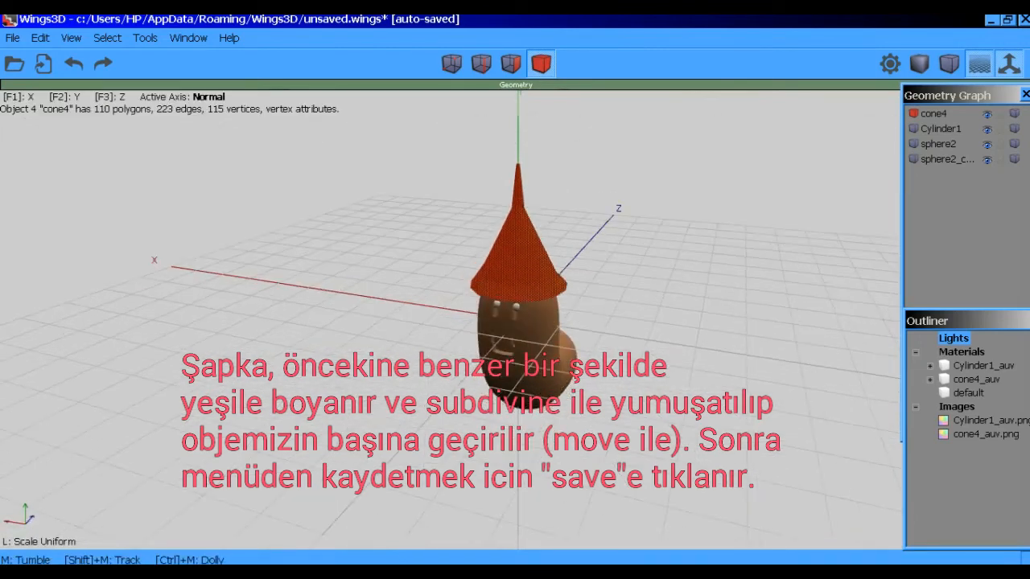
middle_drag(679, 337, 620, 265)
key(space)
Select the hat, body and both eye spheres and move them all up 2.6 along the Y axis onto the ground grid.
click(541, 64)
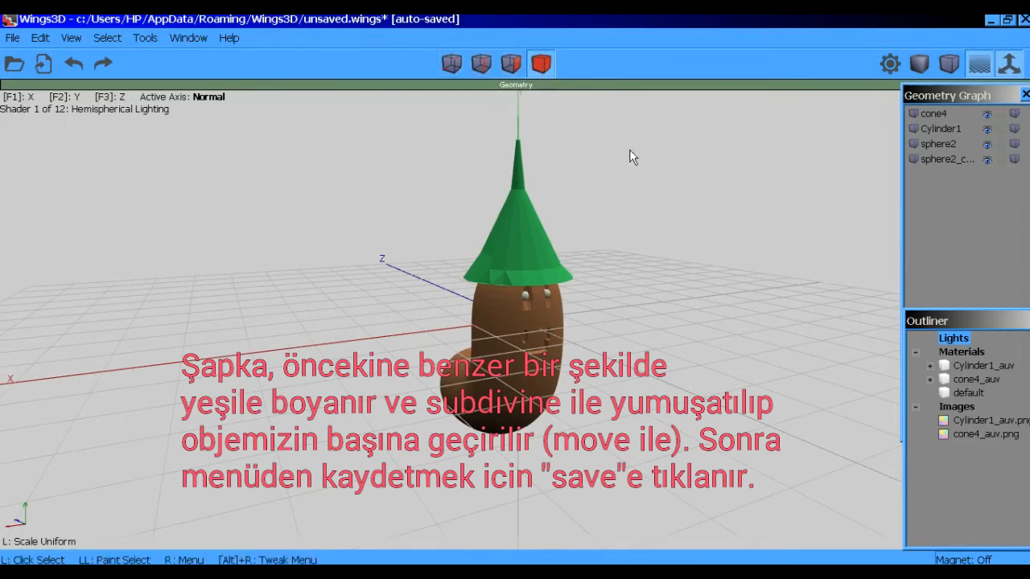
click(638, 110)
drag(638, 110, 495, 286)
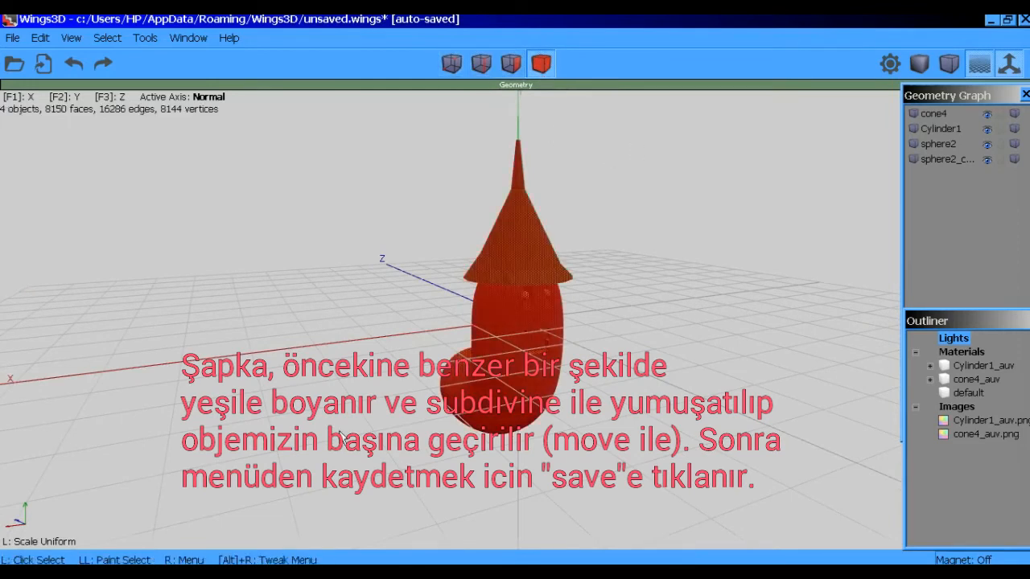
right_click(514, 273)
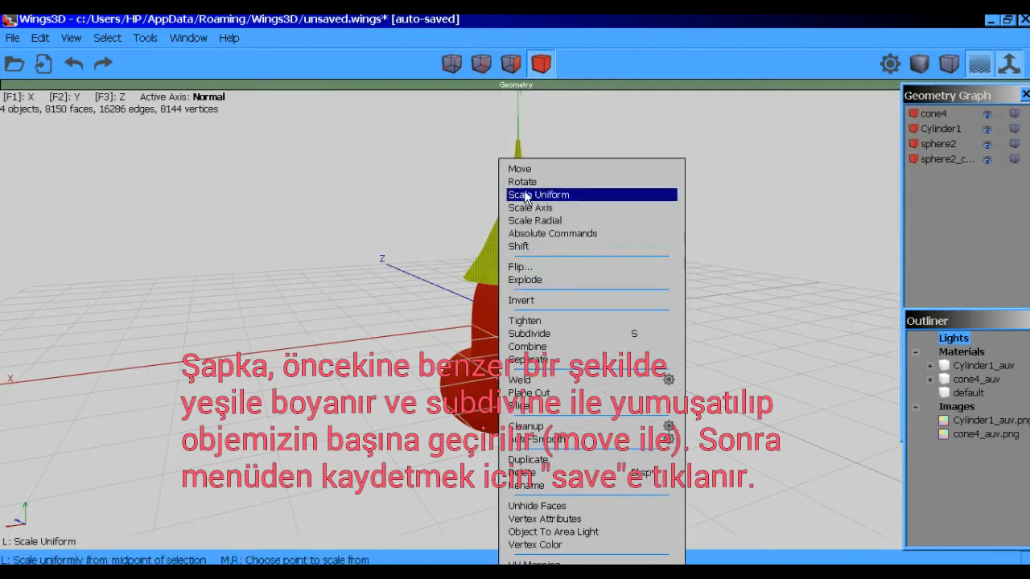
click(522, 171)
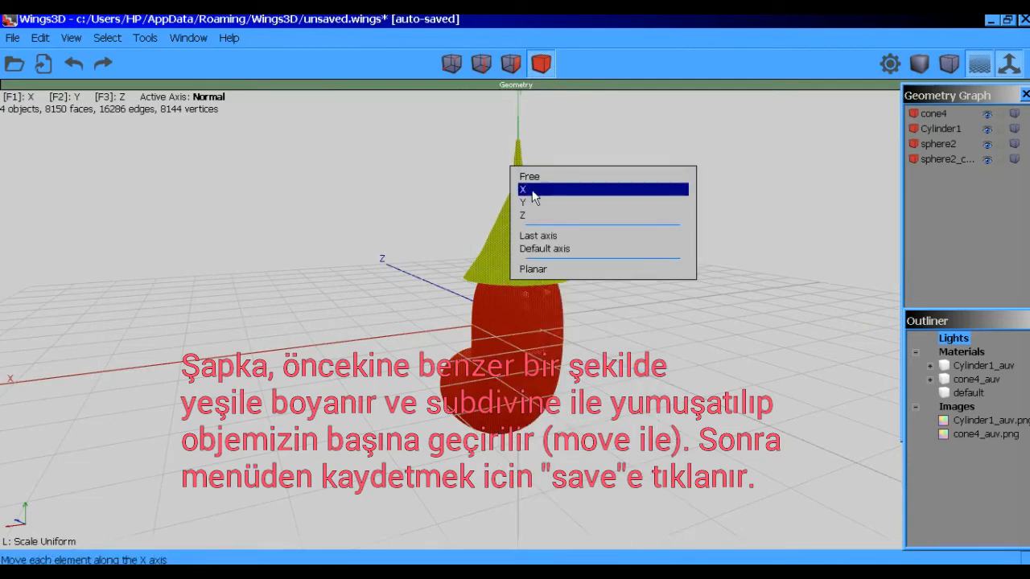
click(523, 202)
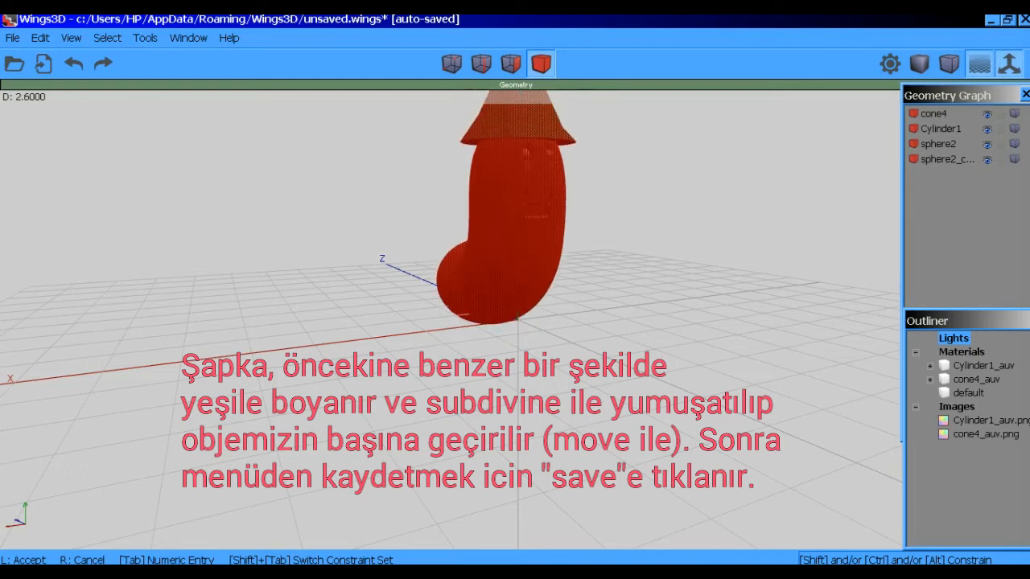
click(681, 314)
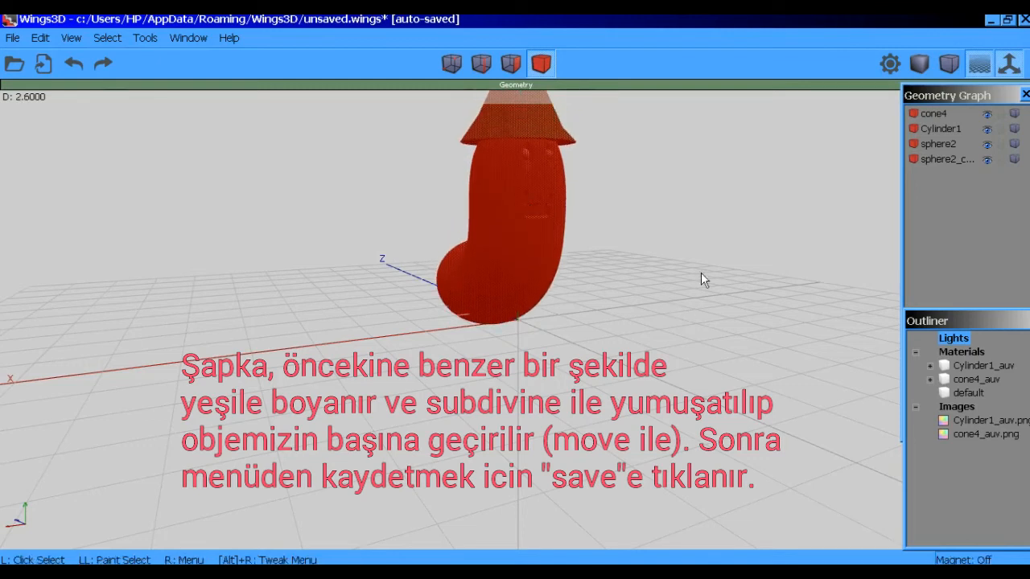
key(space)
Subdivide the hat cone4 twice to smooth its surface and brim.
scroll(656, 201, up, 3)
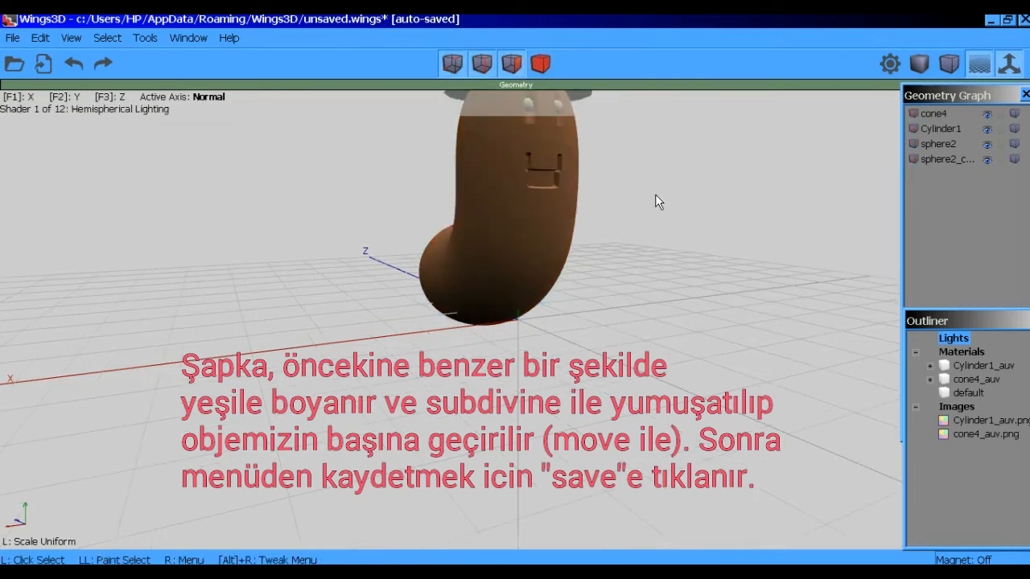
scroll(655, 201, down, 3)
scroll(655, 194, up, 3)
scroll(655, 194, down, 3)
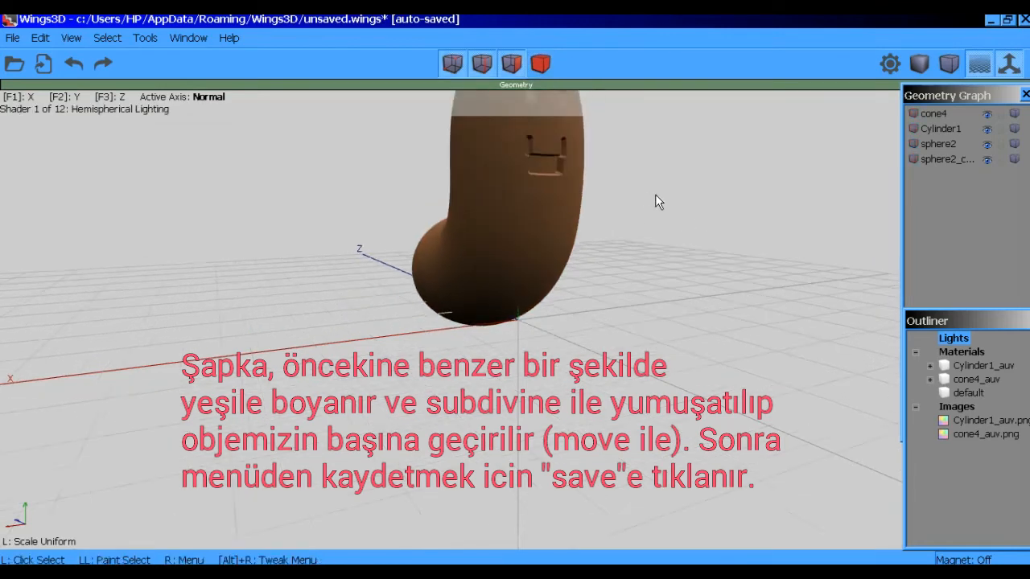
middle_click(655, 194)
middle_drag(656, 194, 568, 233)
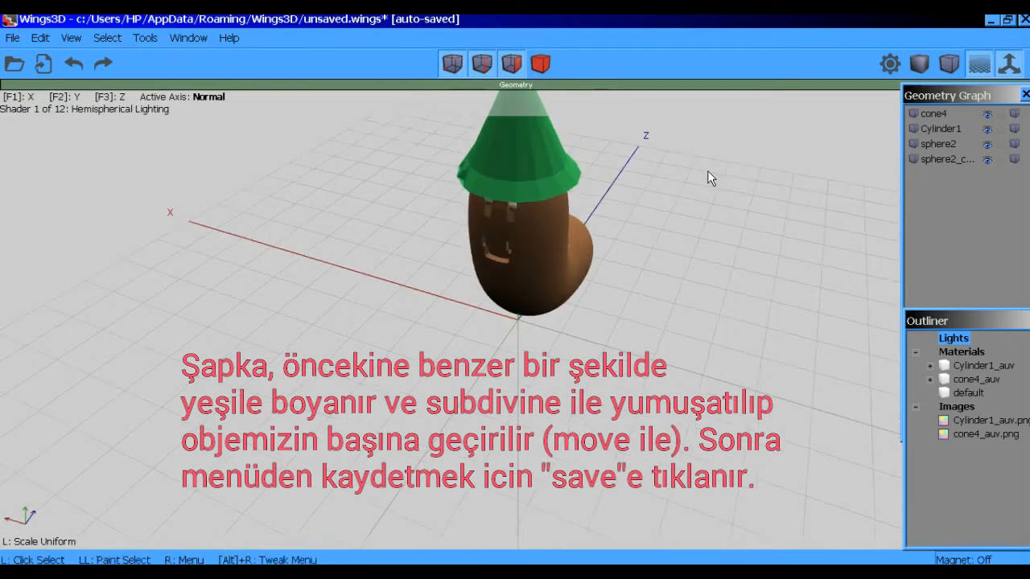
scroll(707, 171, down, 1)
click(542, 69)
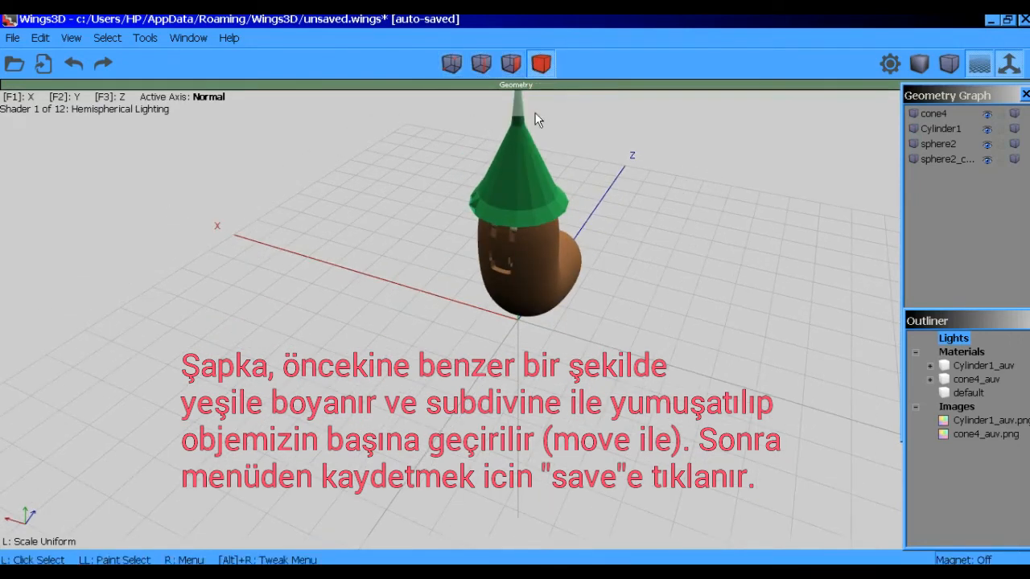
click(535, 201)
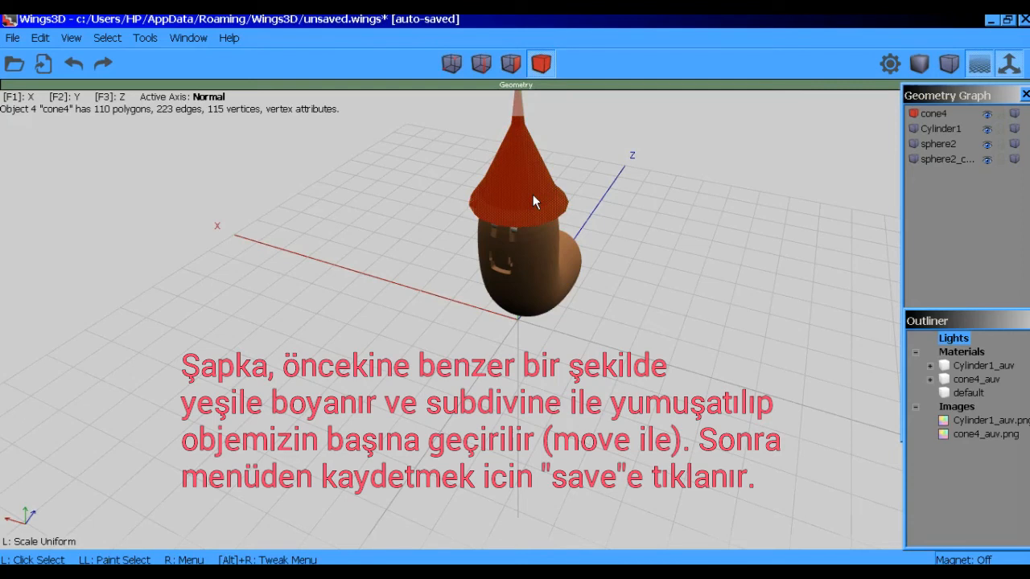
click(531, 194)
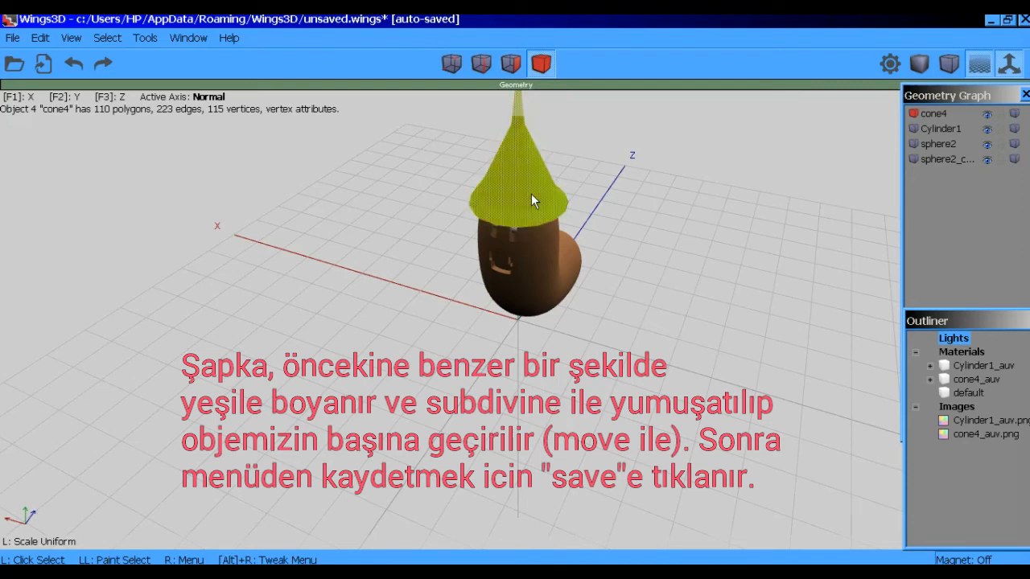
click(531, 197)
right_click(601, 149)
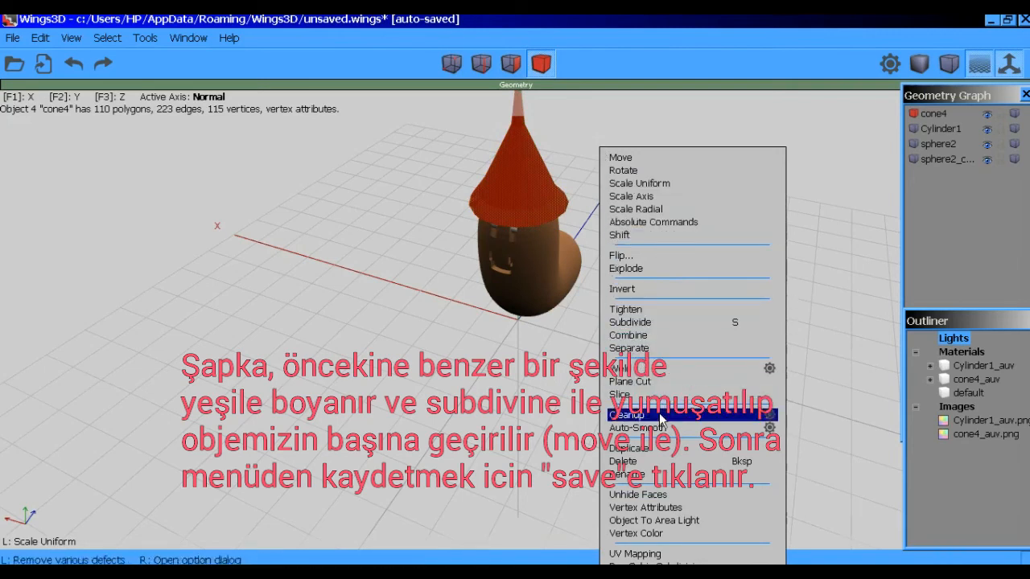
click(627, 326)
middle_drag(672, 276, 667, 183)
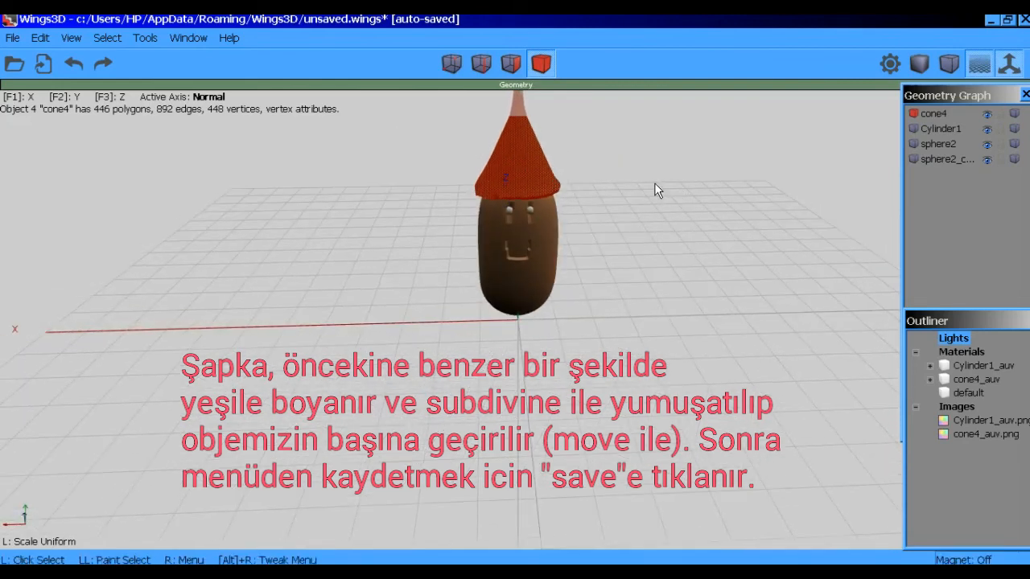
key(s)
key(space)
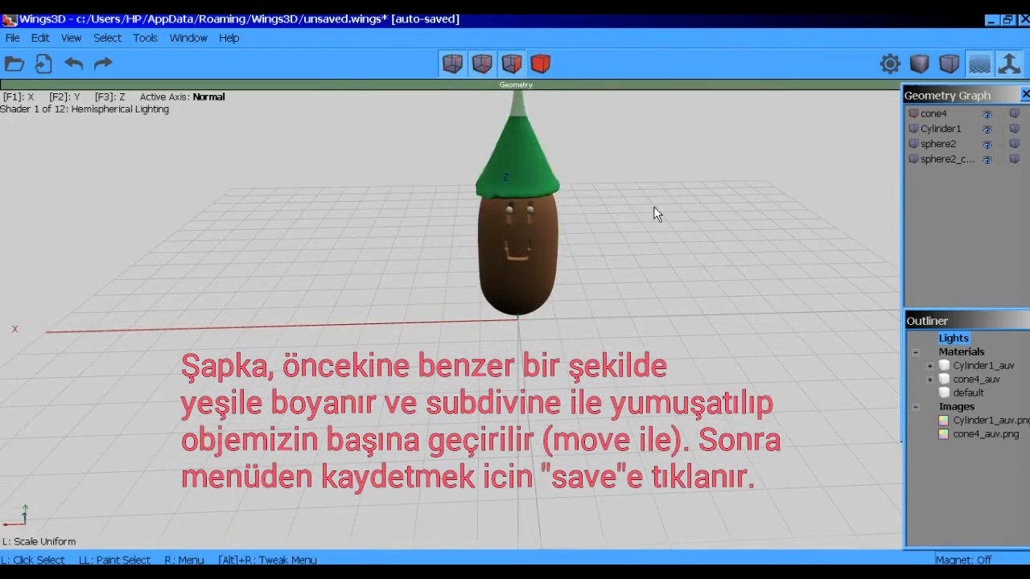
Subdivide the Cylinder1 body once to smooth the figure and its mouth.
middle_drag(640, 281, 557, 281)
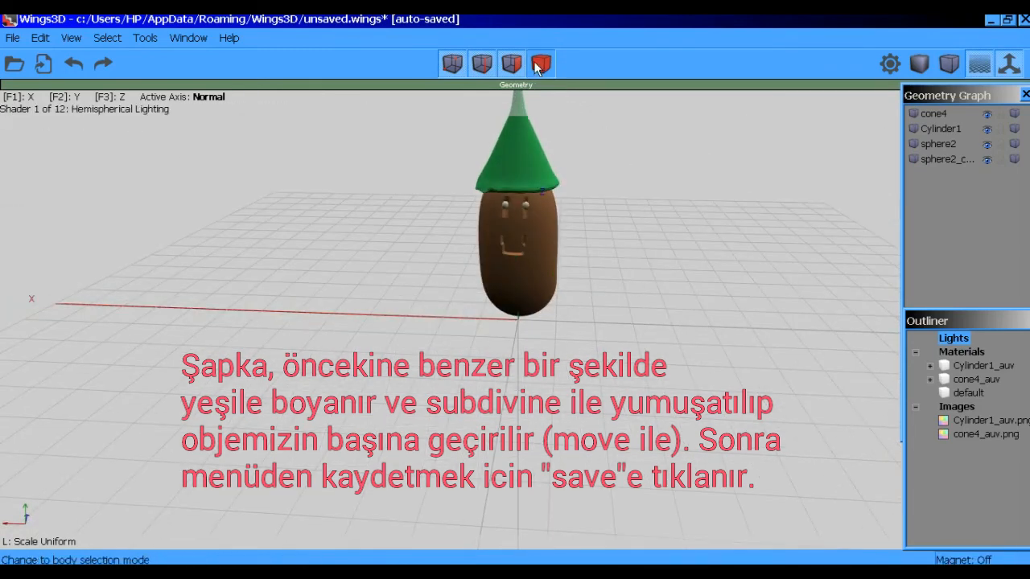
click(541, 63)
click(535, 314)
click(522, 281)
key(s)
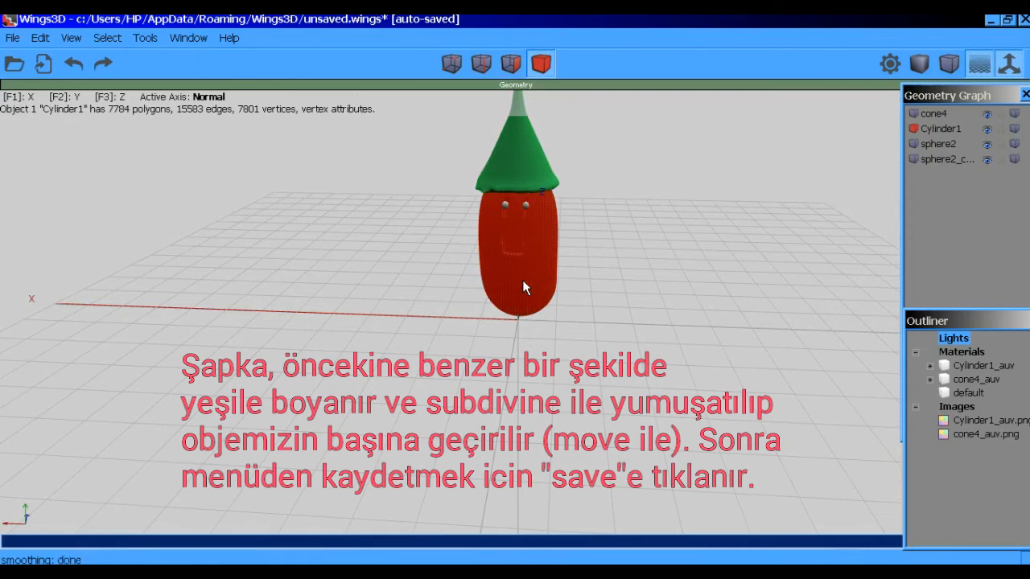
click(719, 302)
scroll(657, 191, up, 3)
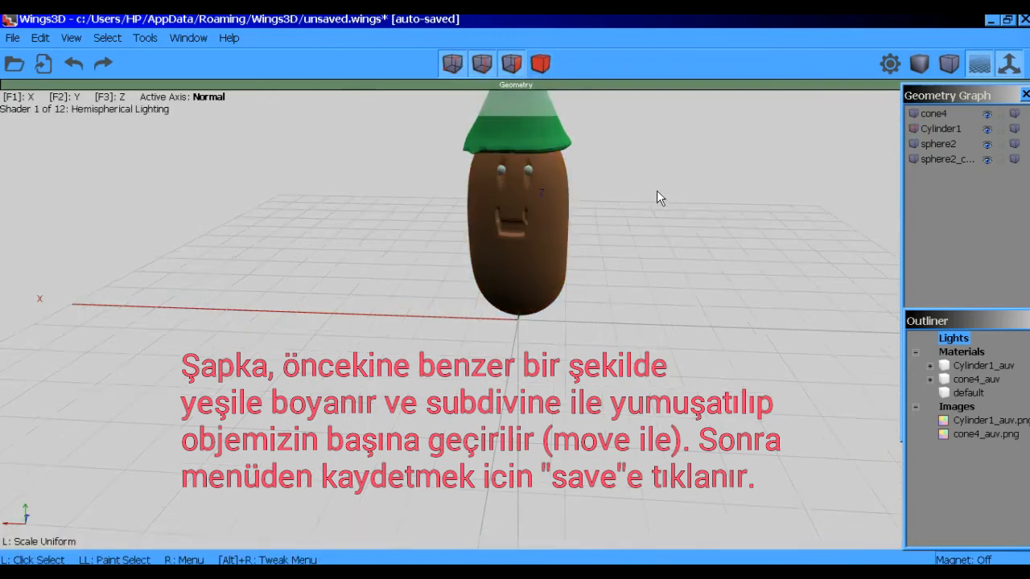
scroll(658, 208, up, 2)
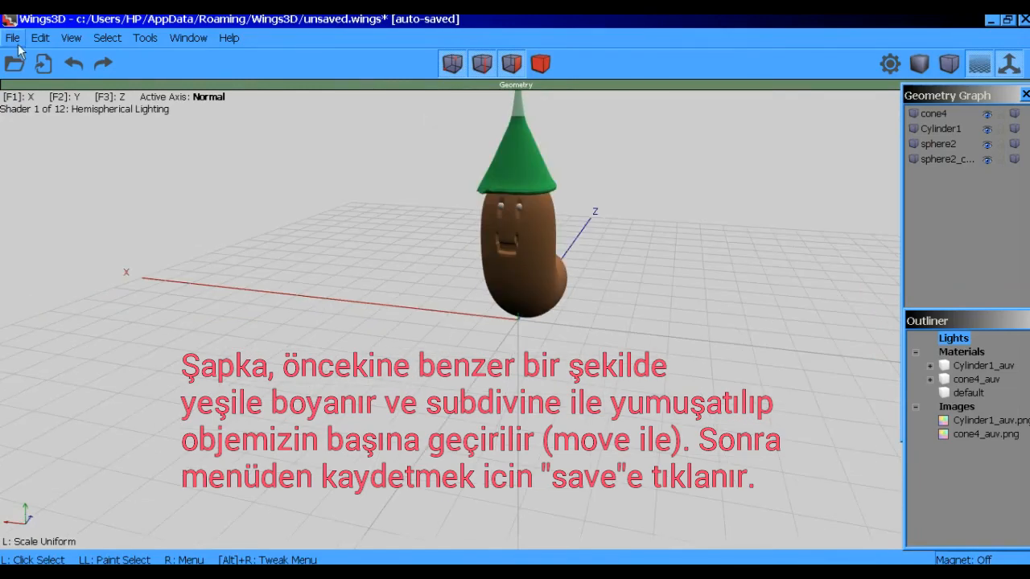
Save the finished model as kahverengi hamurcuk.wings.
click(13, 39)
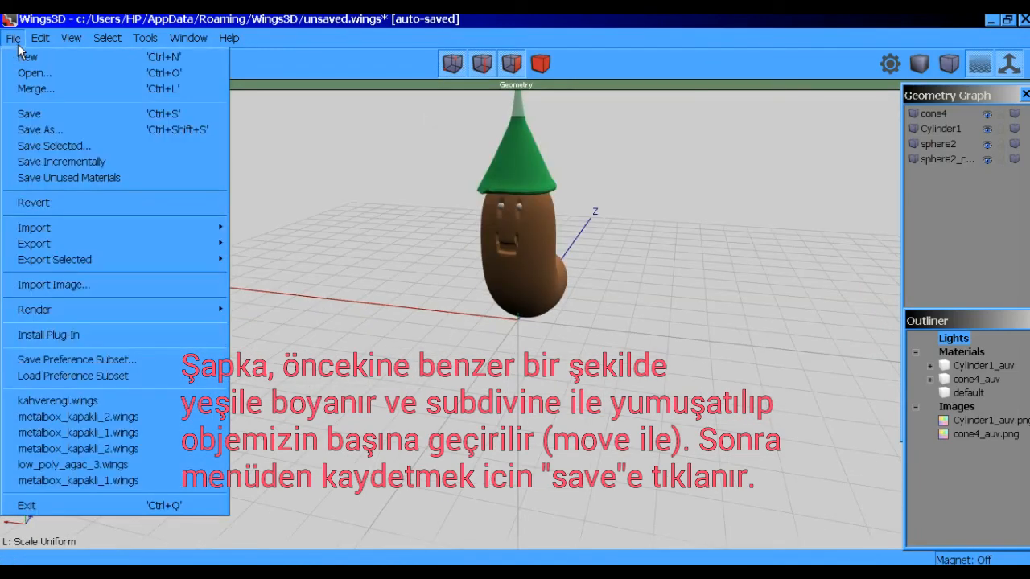
click(37, 113)
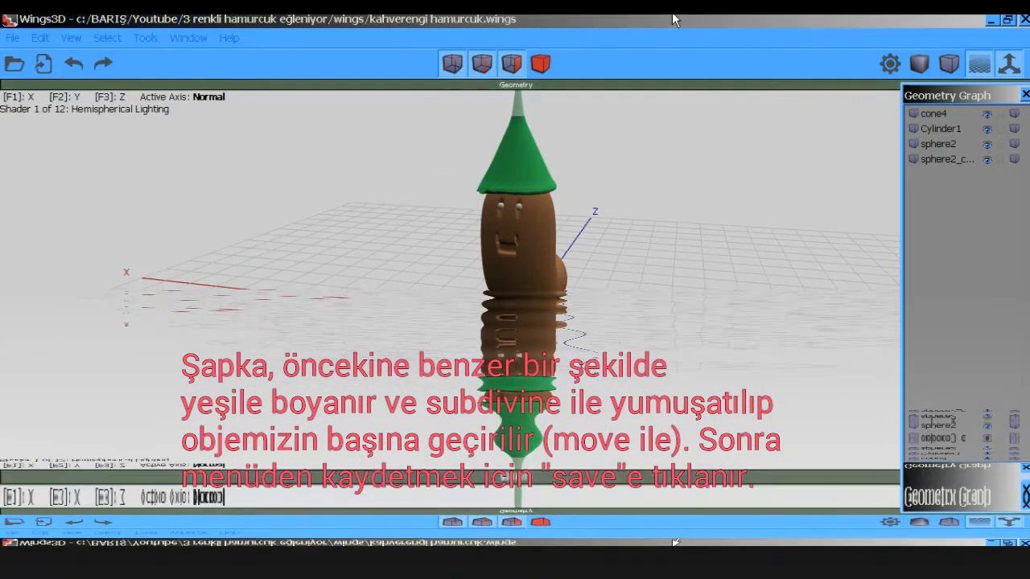